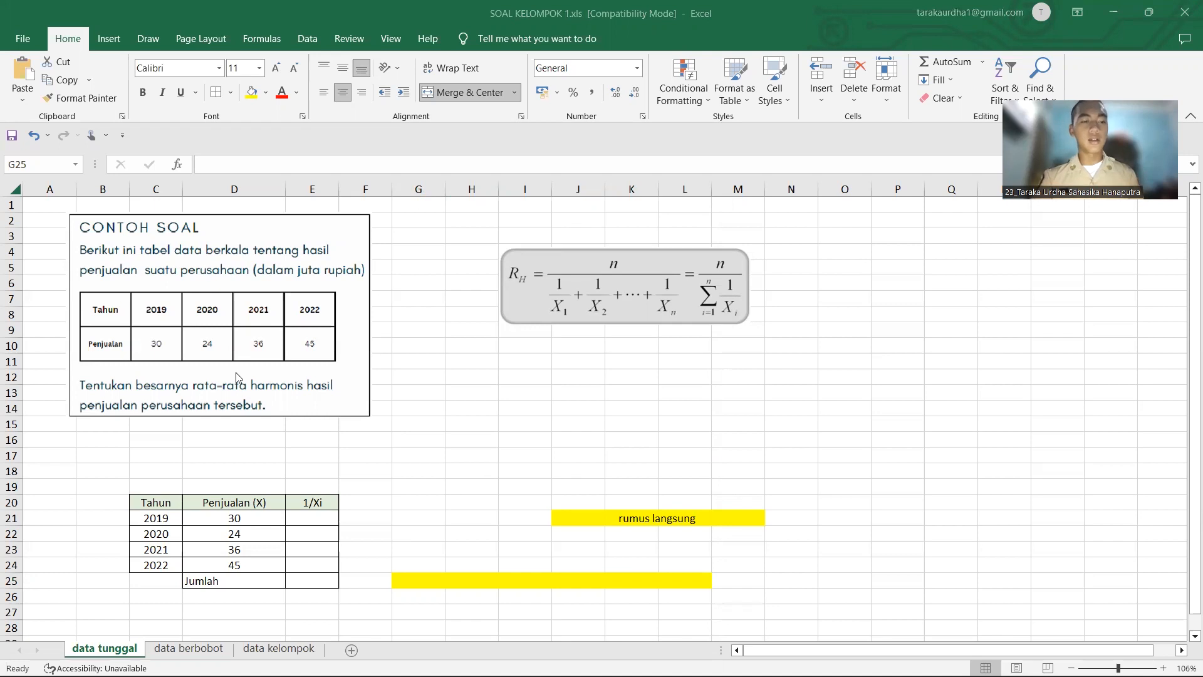
Review the harmonic mean example problem, the formula image and the sales table on the data tunggal sheet.
scroll(236, 372, up, 1)
scroll(237, 377, down, 1)
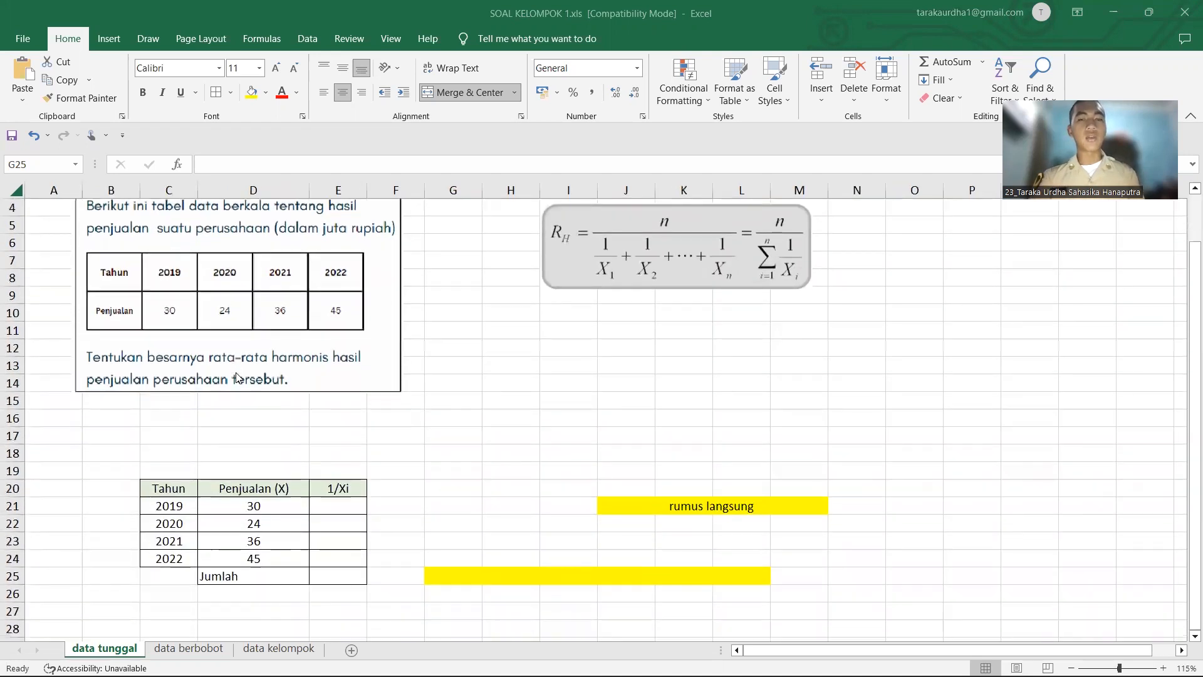
scroll(237, 376, up, 1)
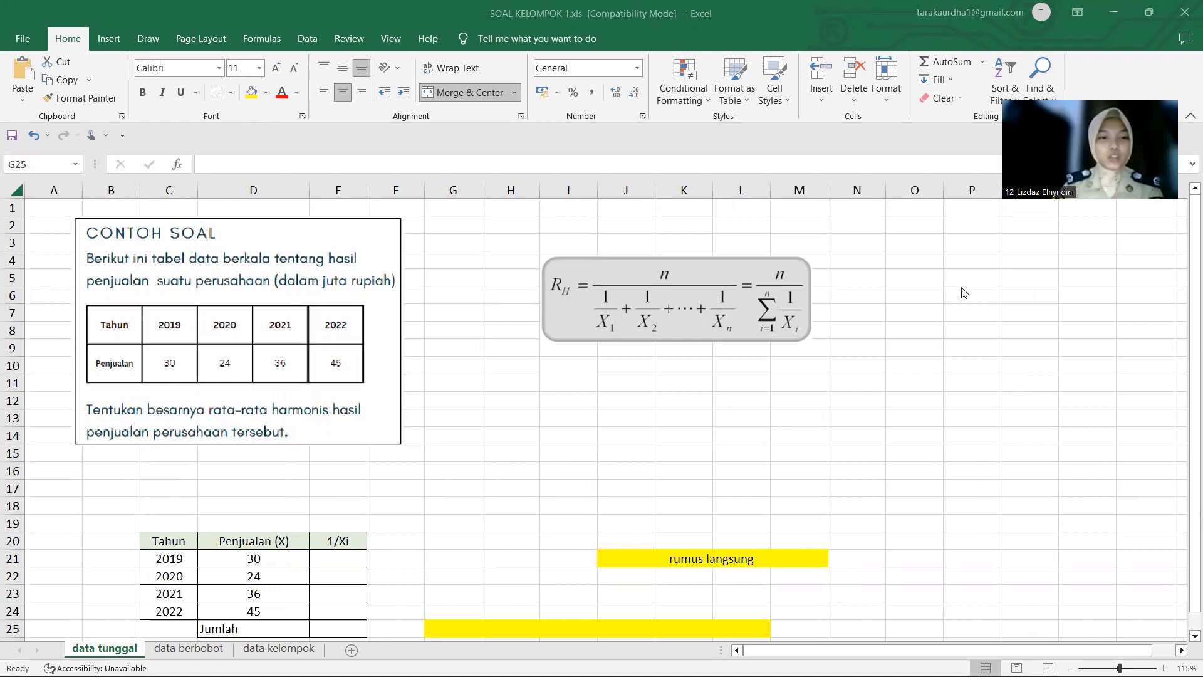
scroll(963, 292, up, 2)
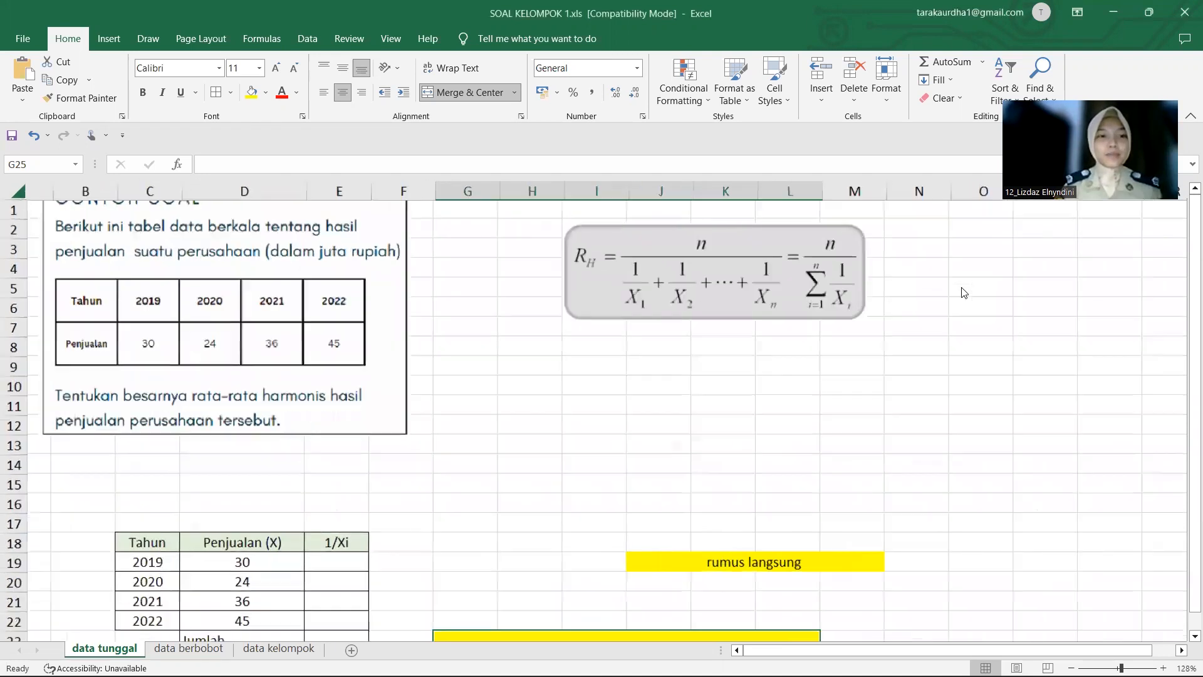
scroll(964, 293, up, 5)
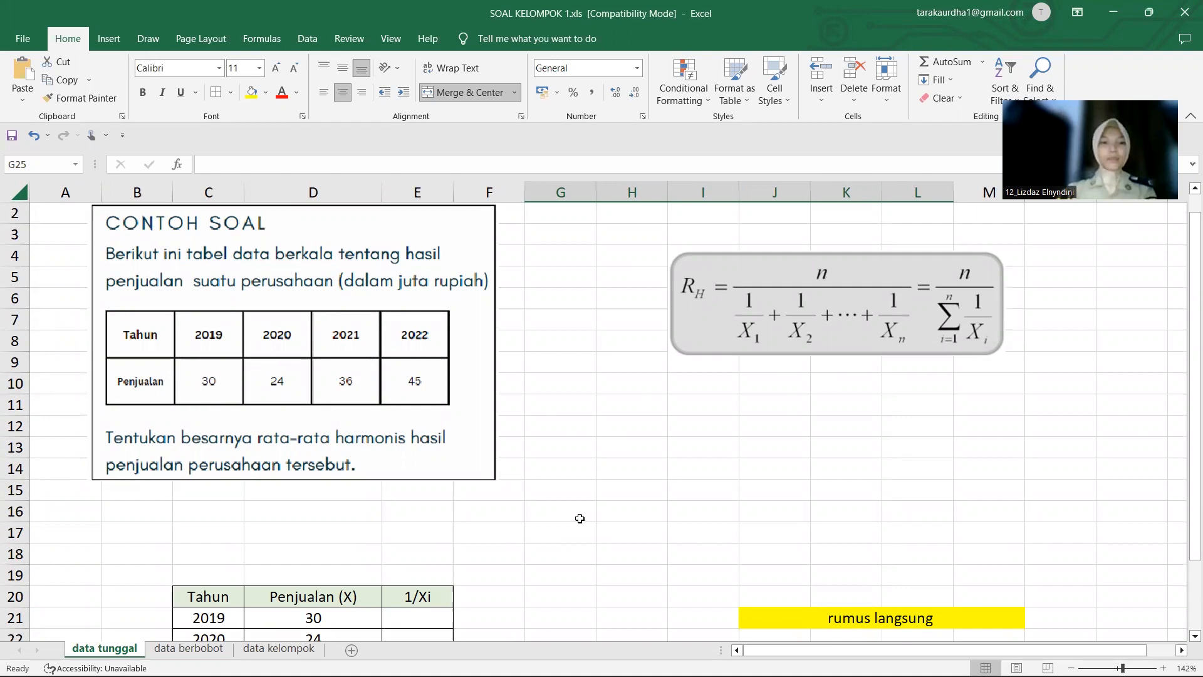
scroll(580, 519, down, 2)
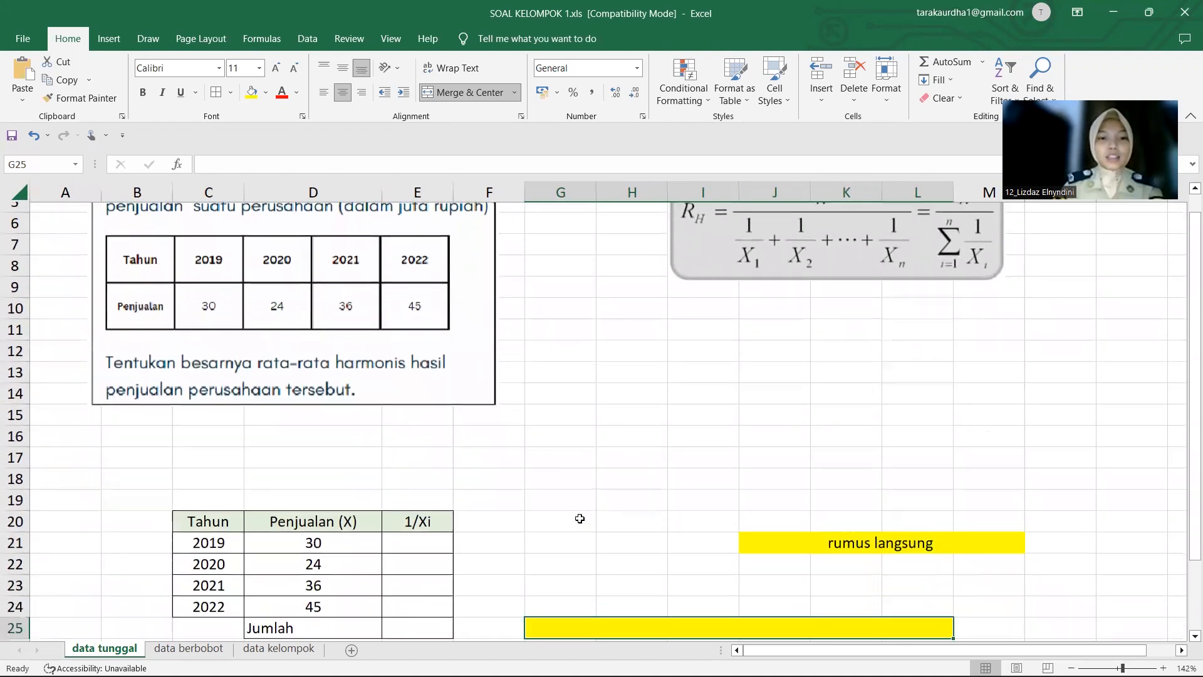
scroll(579, 519, down, 1)
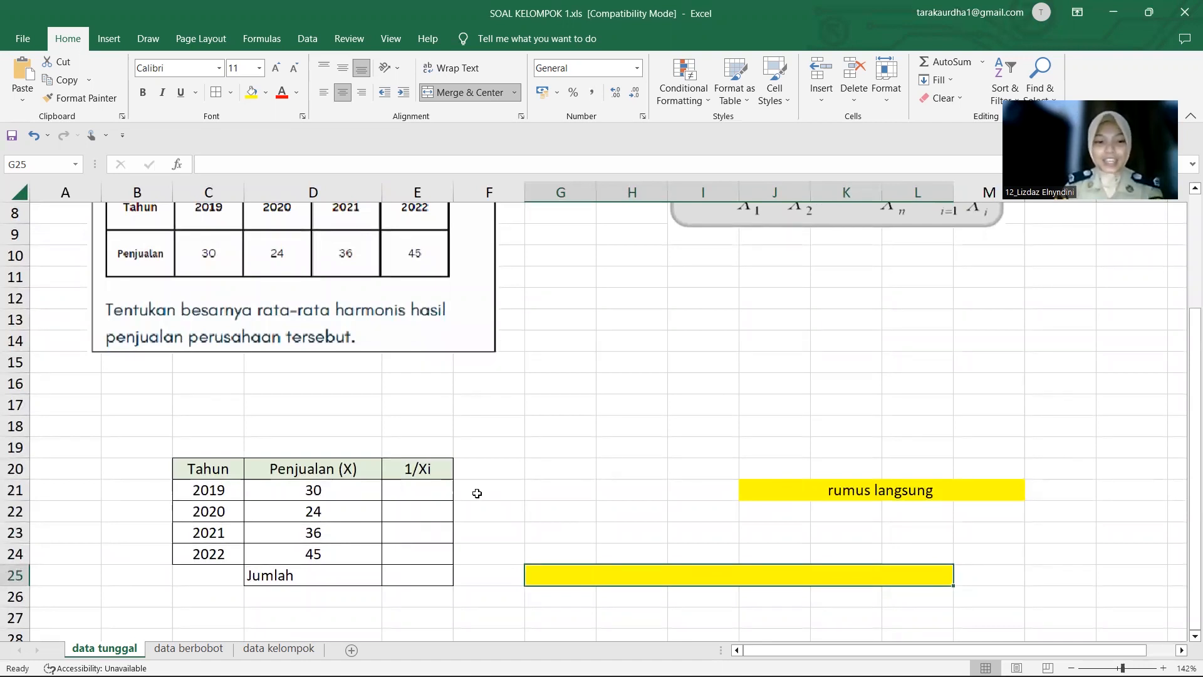
Label cell G21 "n =" and count the sales values D21:D24 with COUNT in H21.
click(551, 493)
text(n)
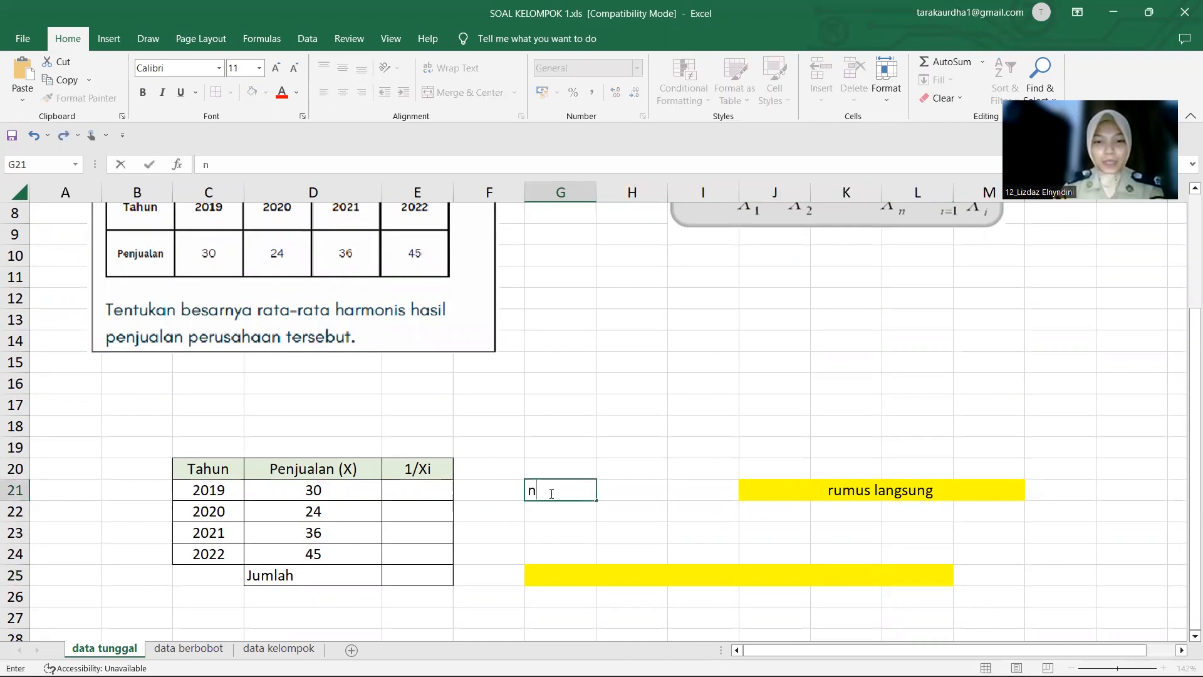
text( =)
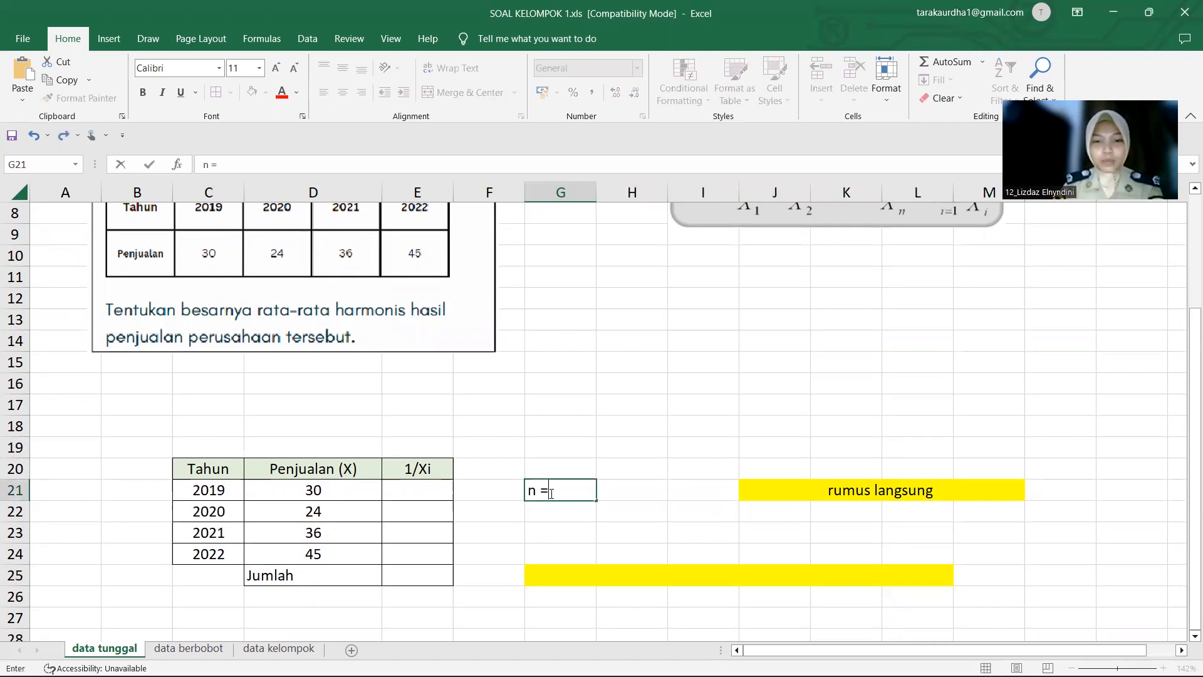
click(631, 495)
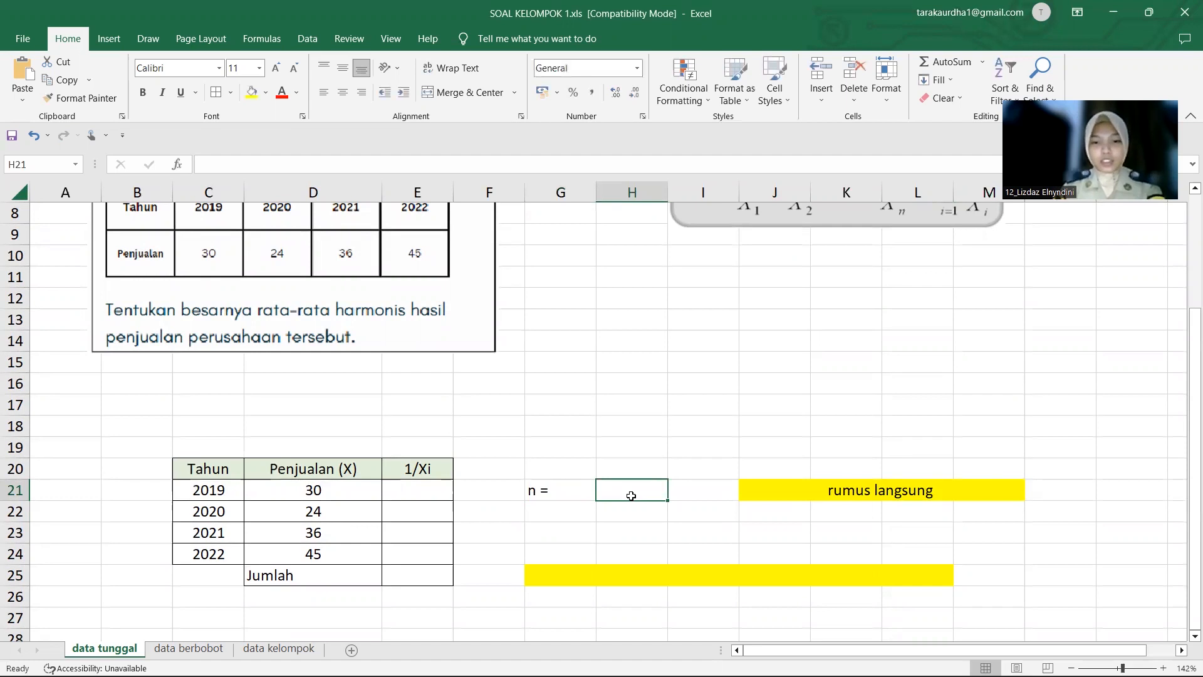
text(=cou)
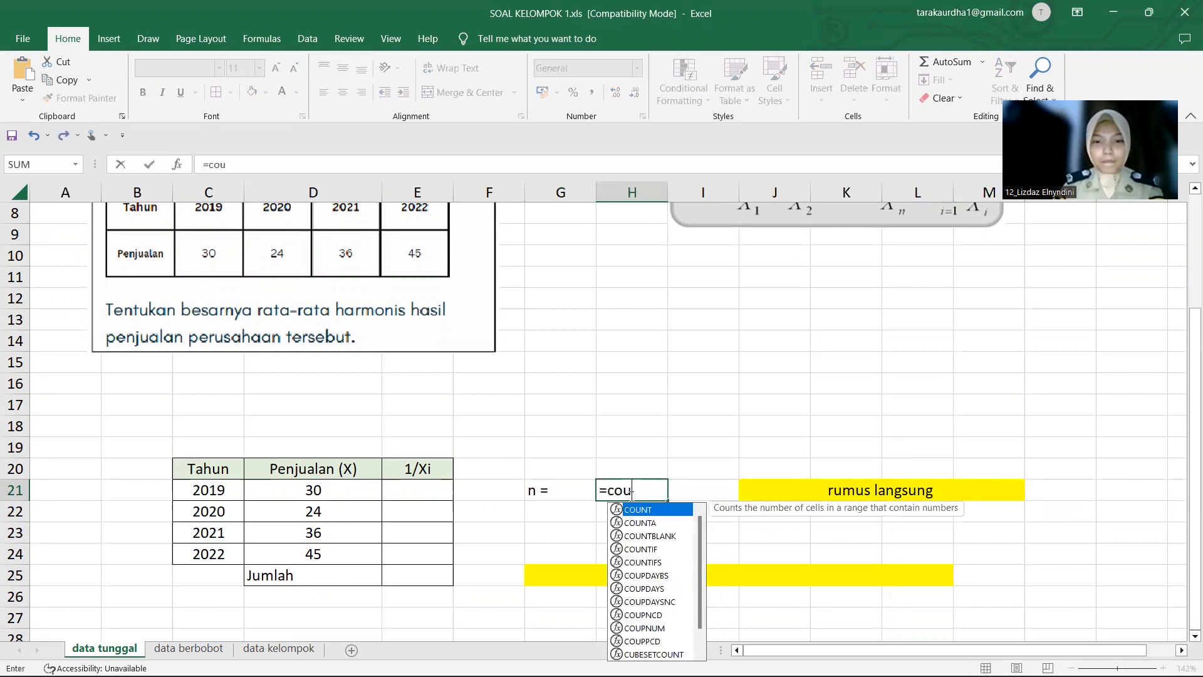
text(nt()
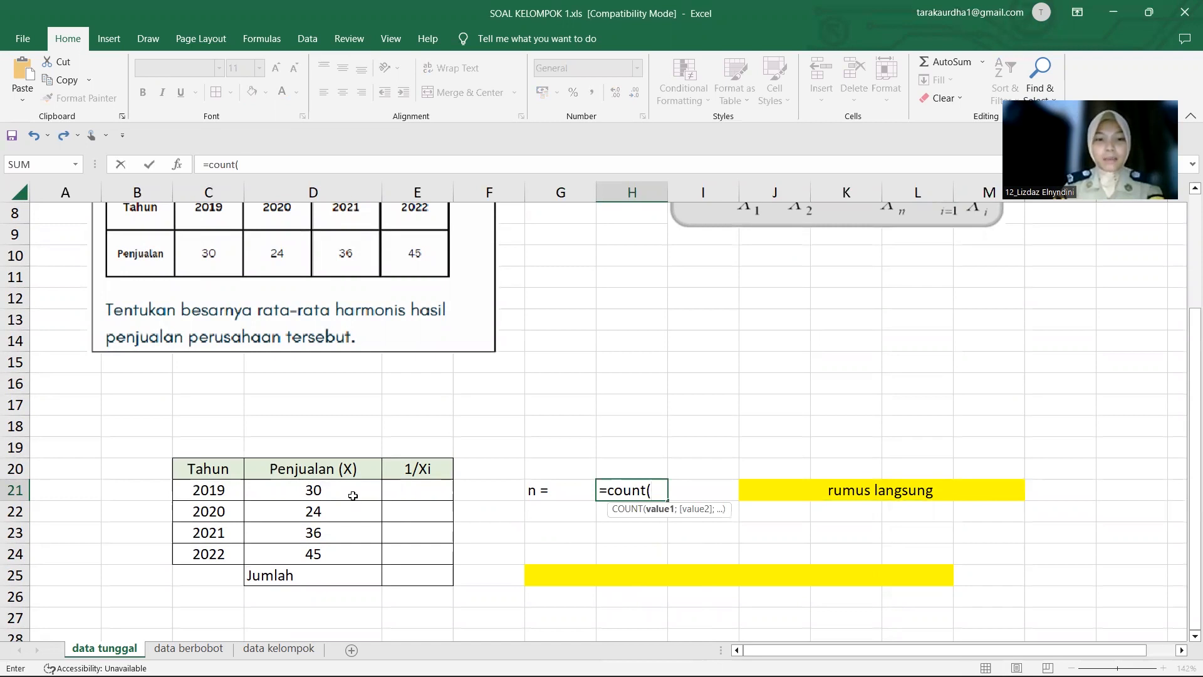
drag(352, 496, 343, 554)
key(Return)
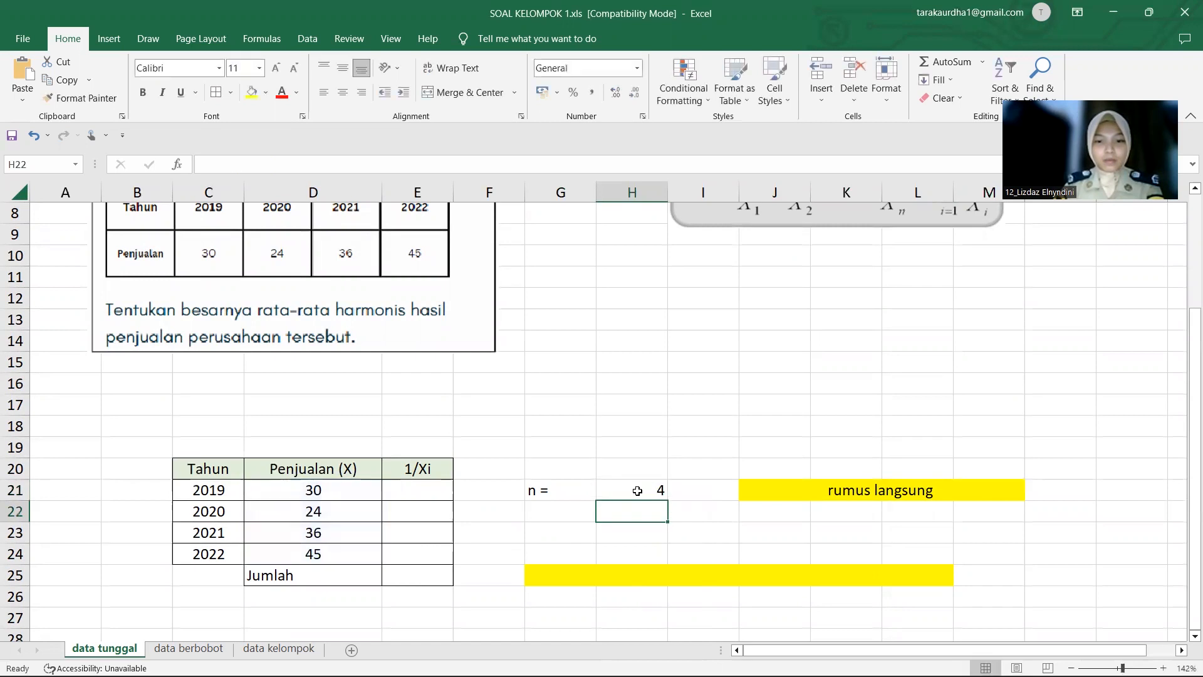
Highlight the n label and its value in G21:H21 with yellow fill.
drag(541, 489, 630, 493)
click(252, 92)
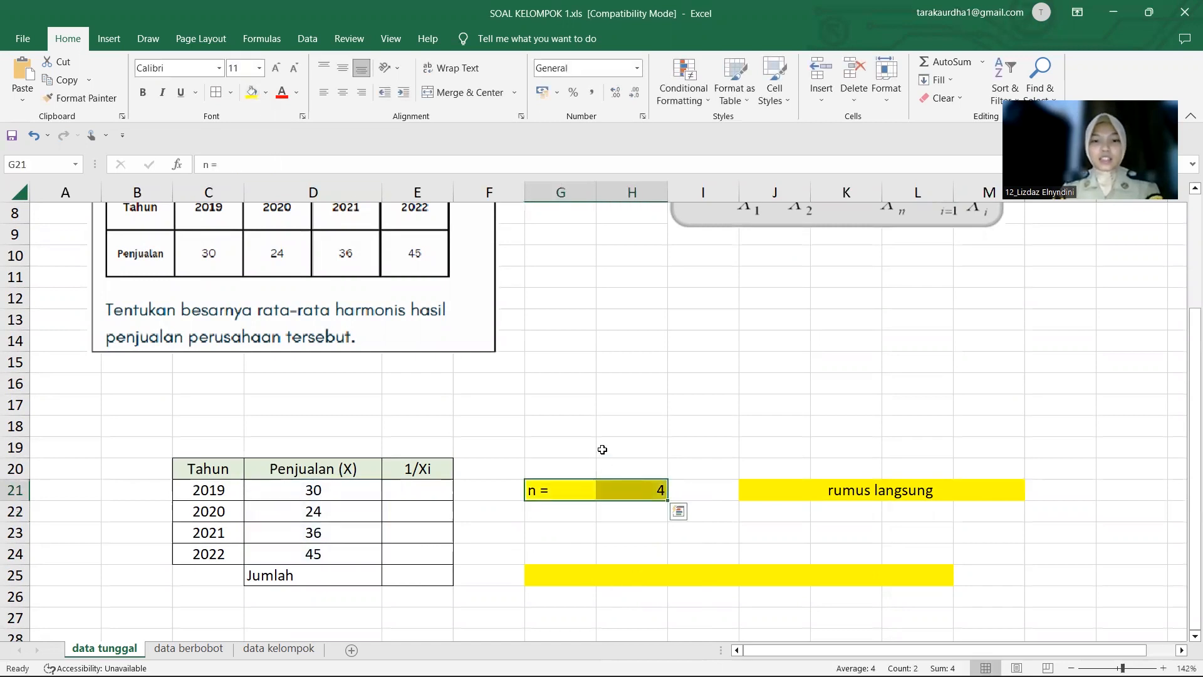
click(604, 439)
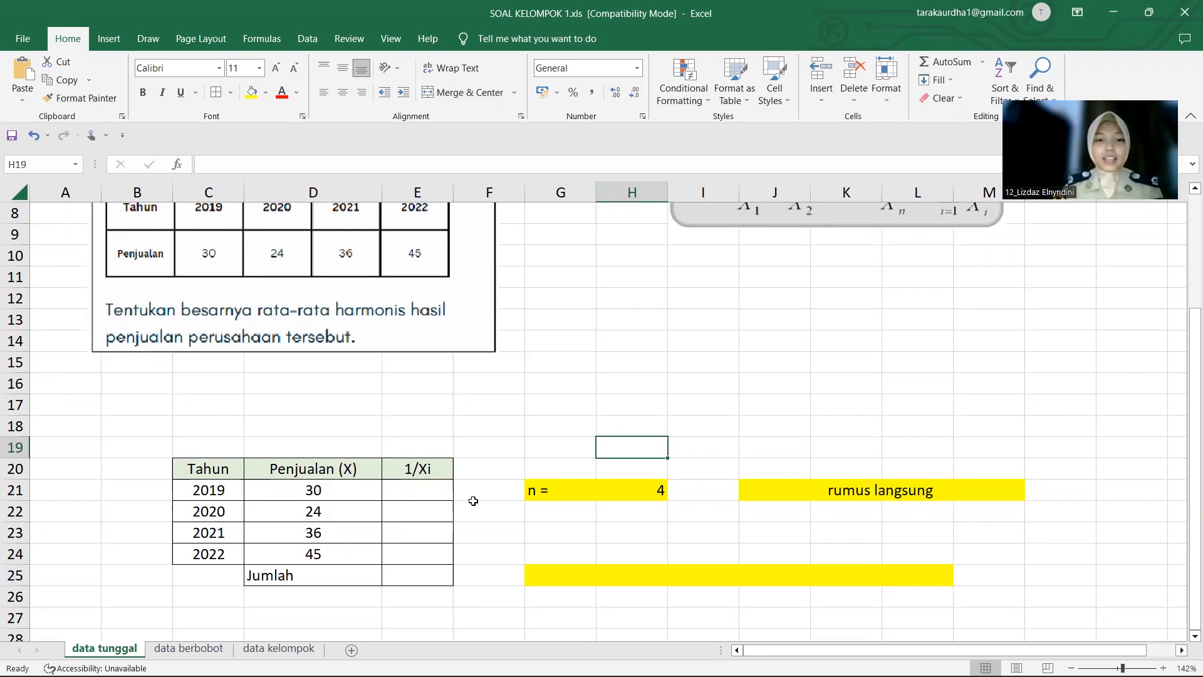
Enter =1/D21 in E21 for the 1/Xi column and fill the formula down to E24.
click(433, 492)
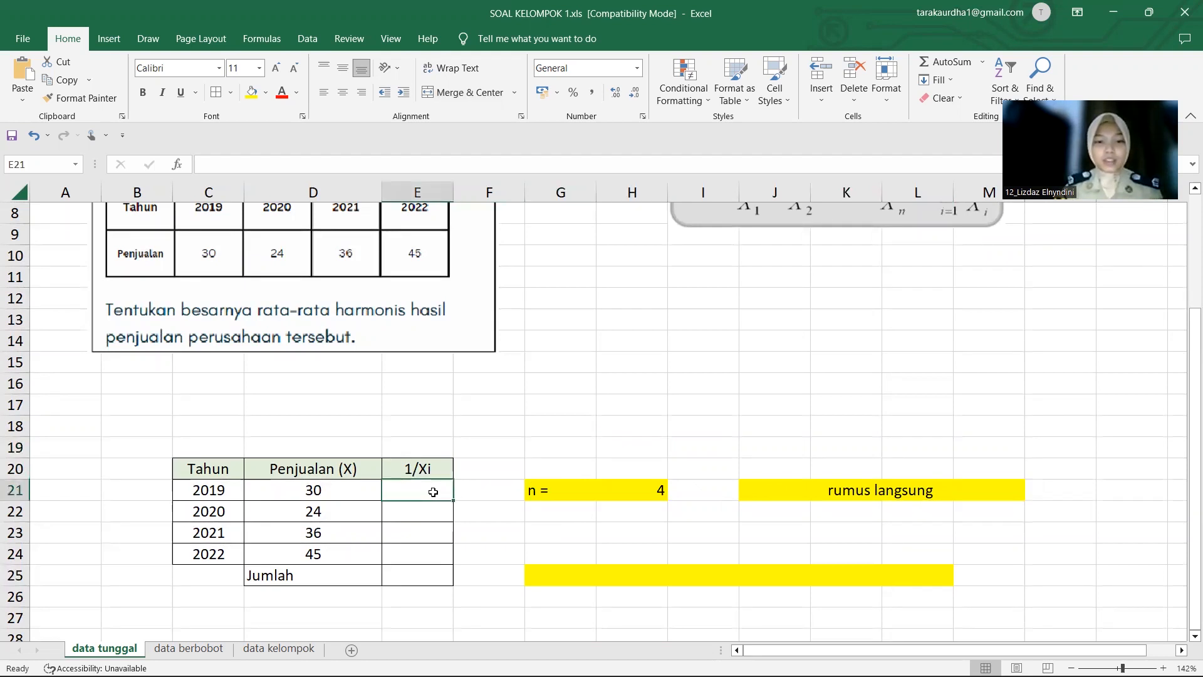
text(=)
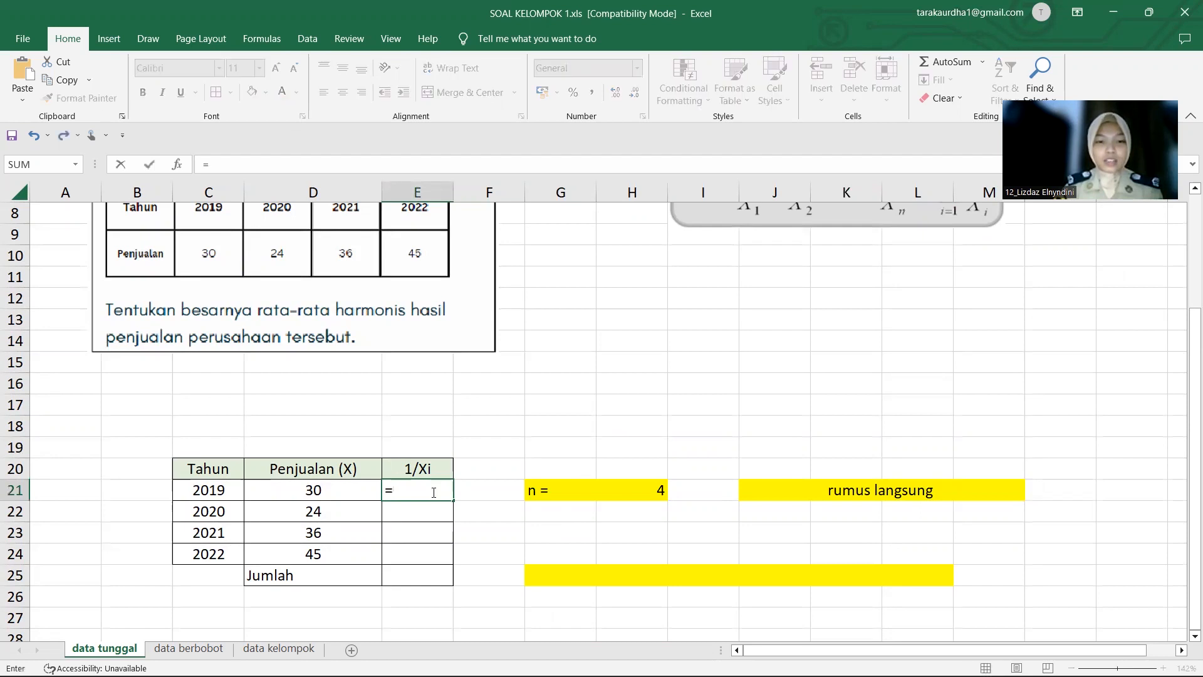
text(1/)
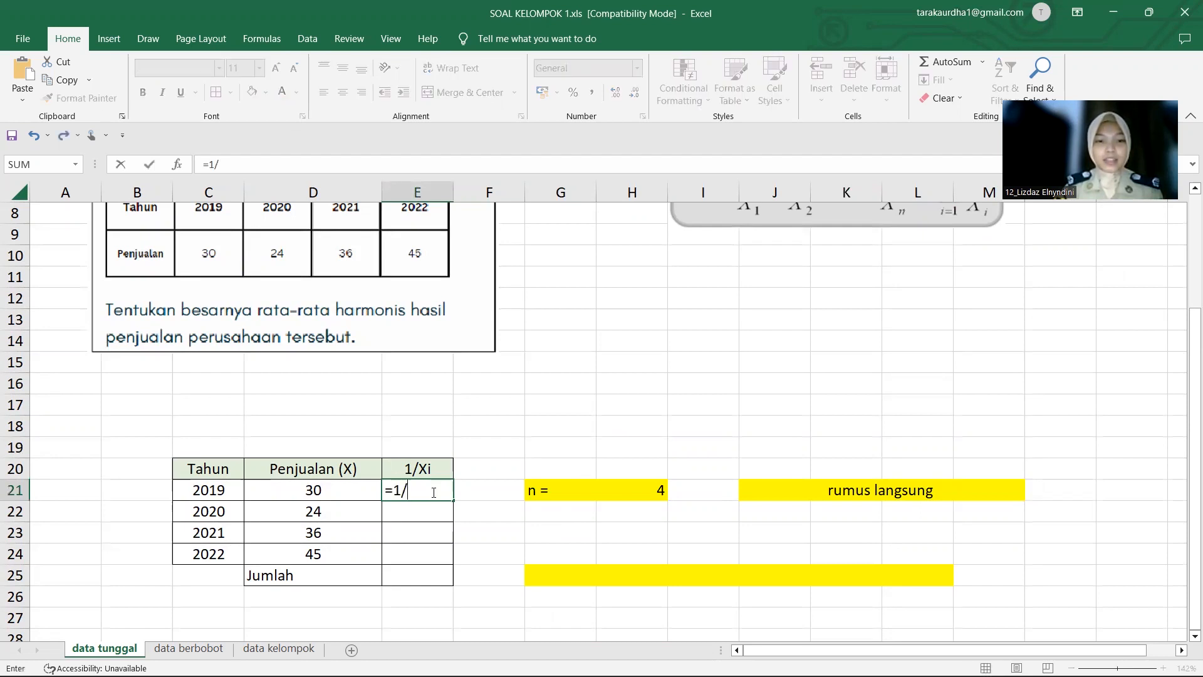
click(356, 493)
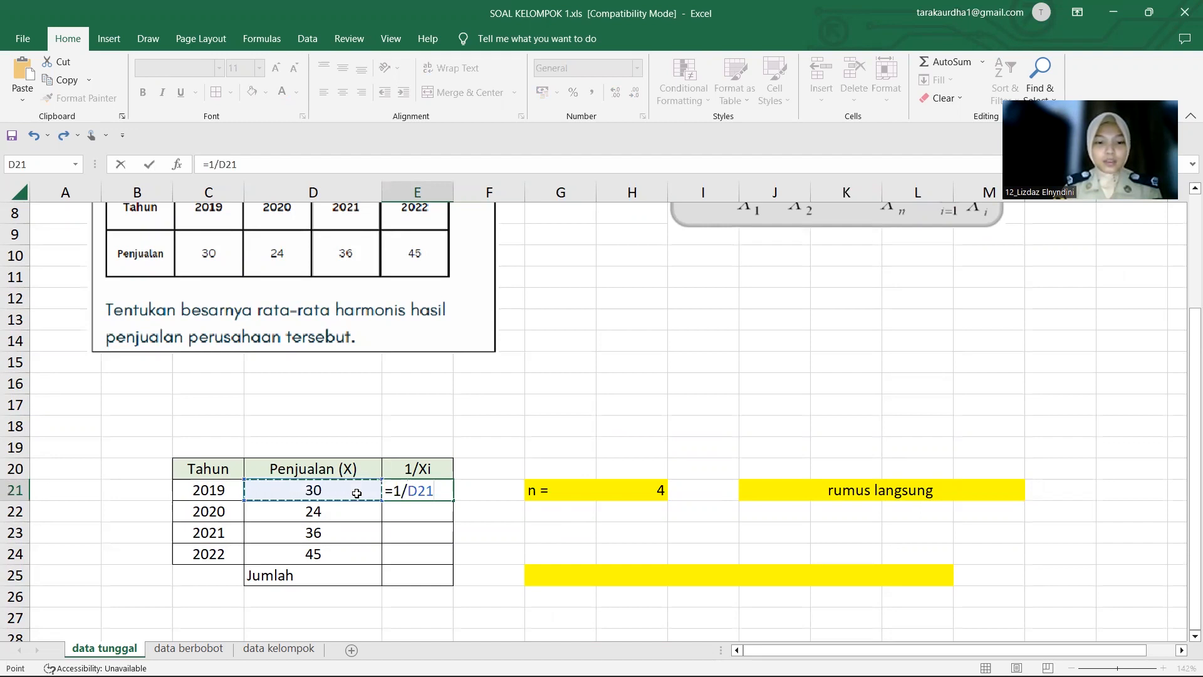
key(Return)
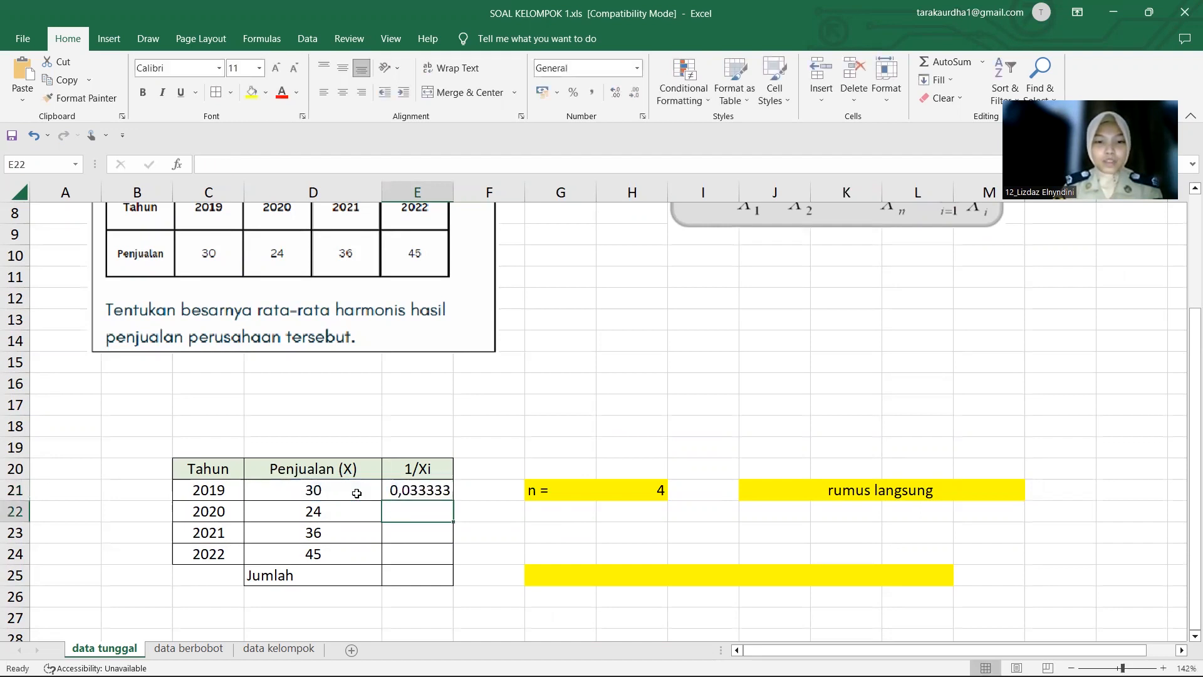
click(424, 489)
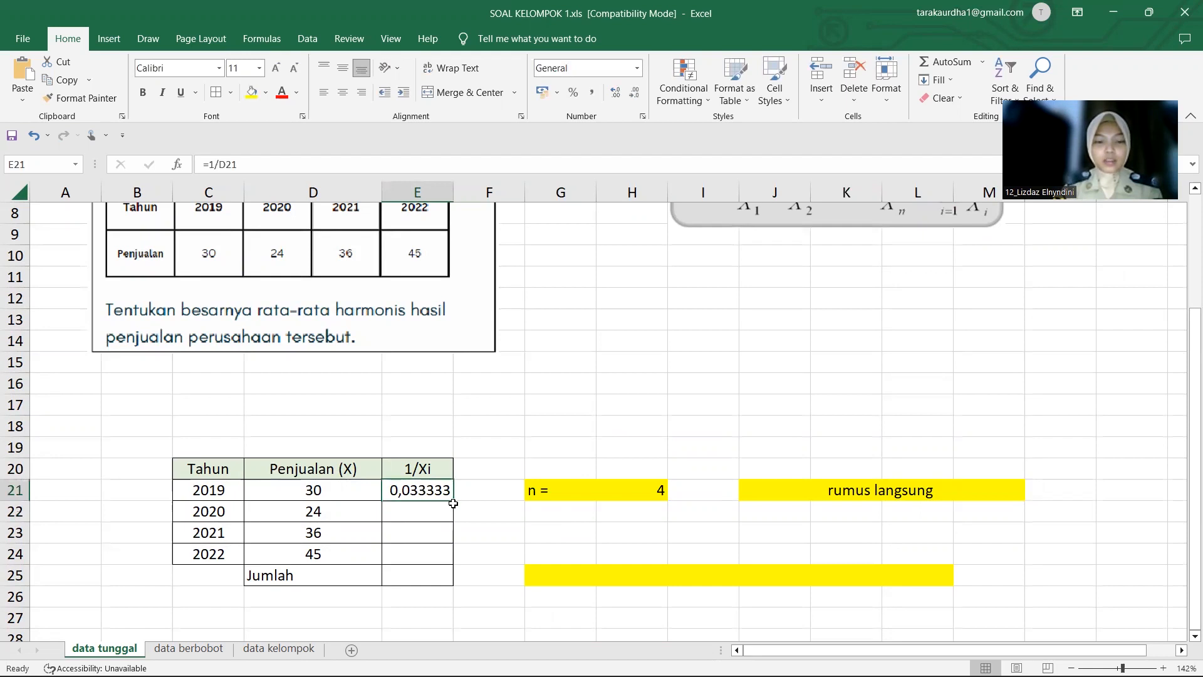
drag(453, 501, 456, 562)
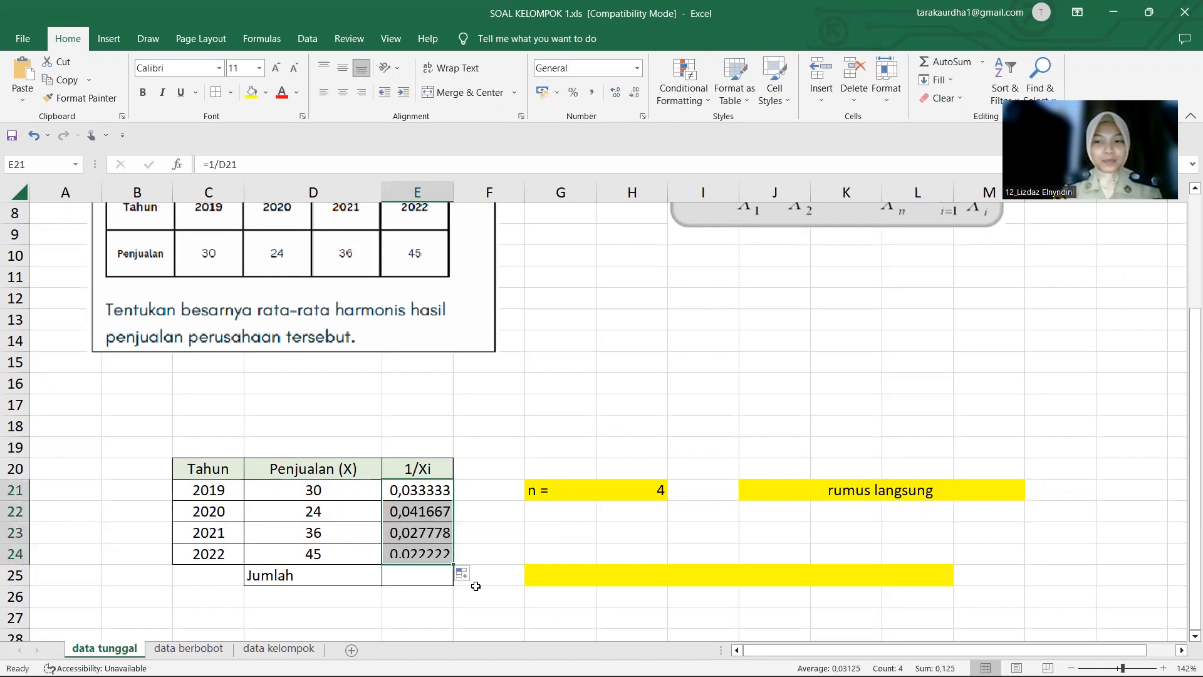
click(400, 615)
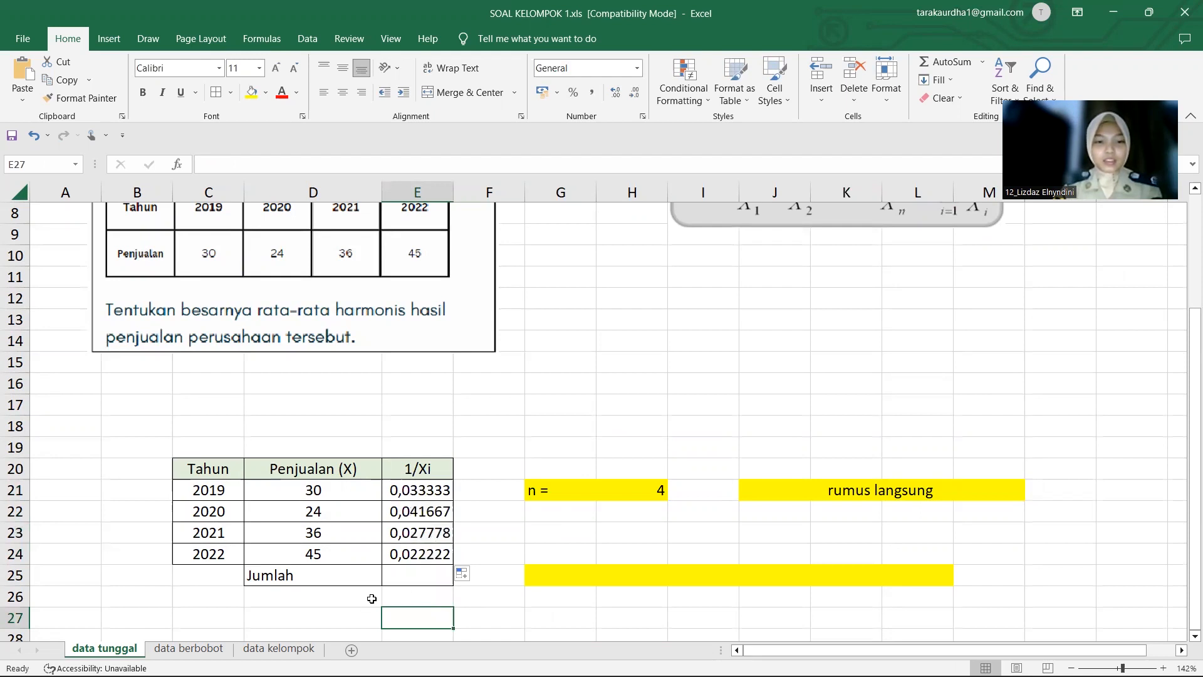
Total the 1/Xi values in the Jumlah row by summing E21:E24 in E25.
click(398, 581)
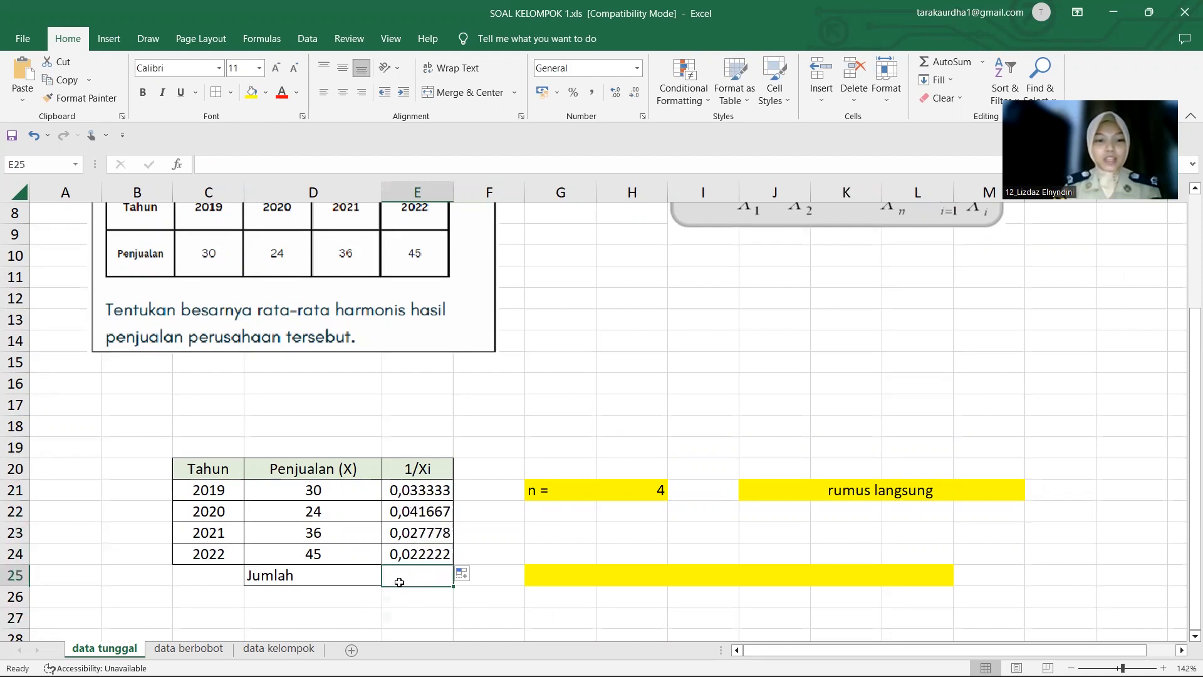
text(=sum()
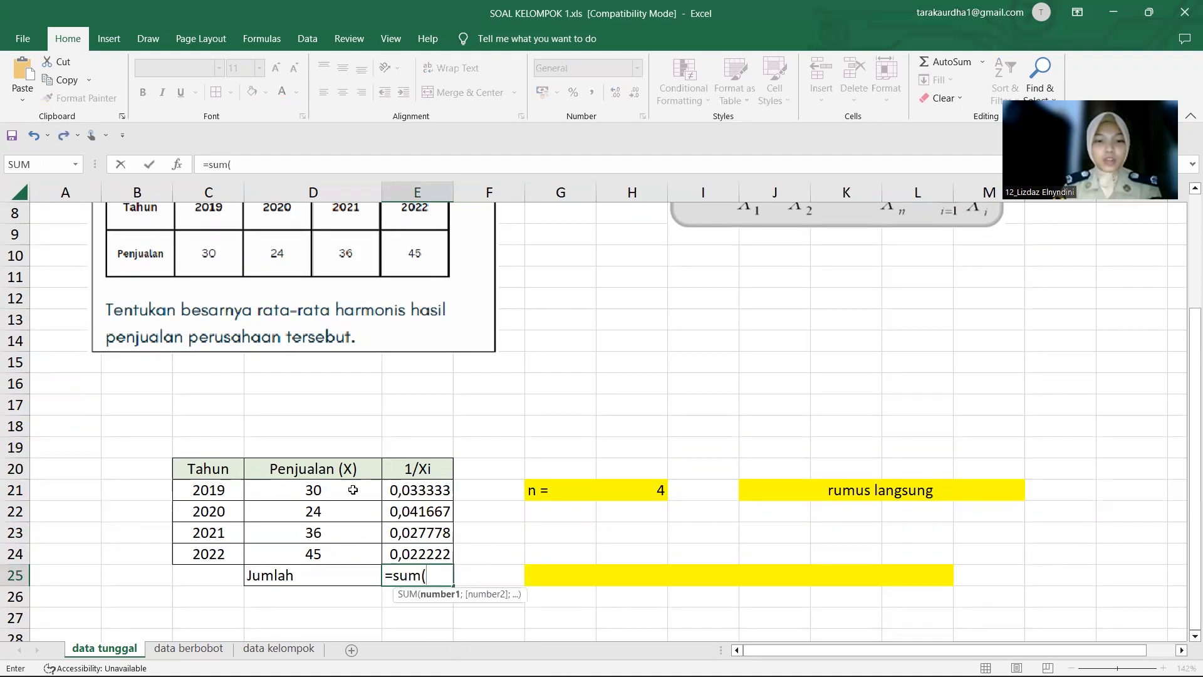
drag(420, 494, 423, 554)
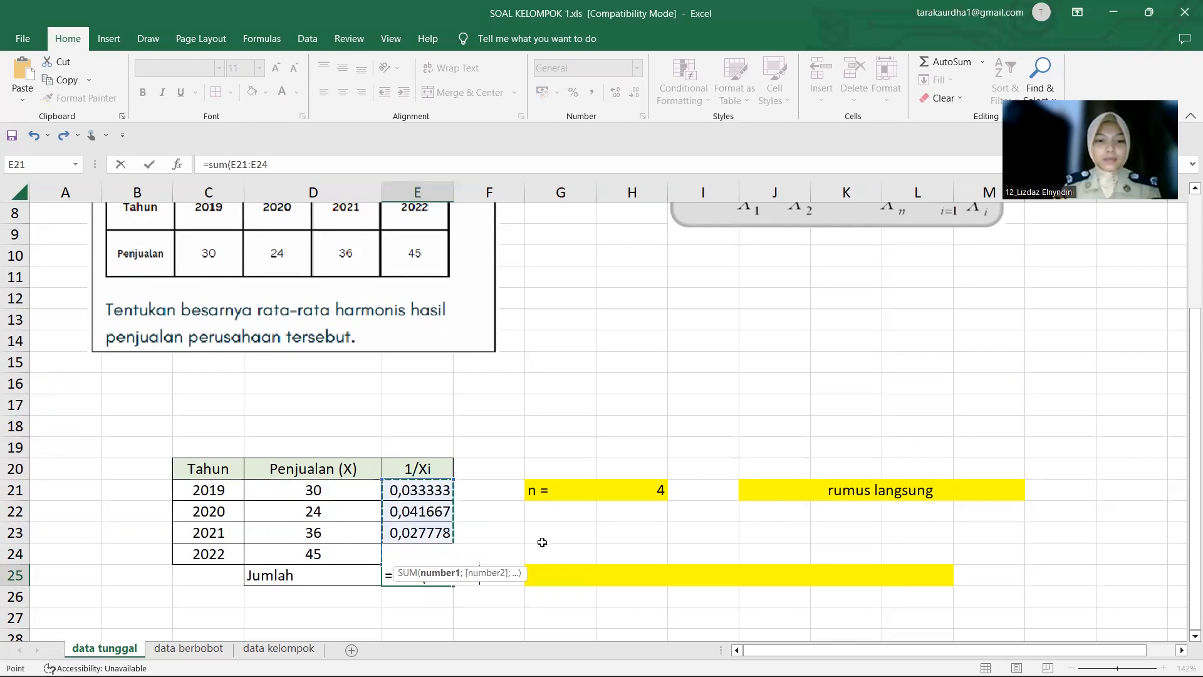
key(Return)
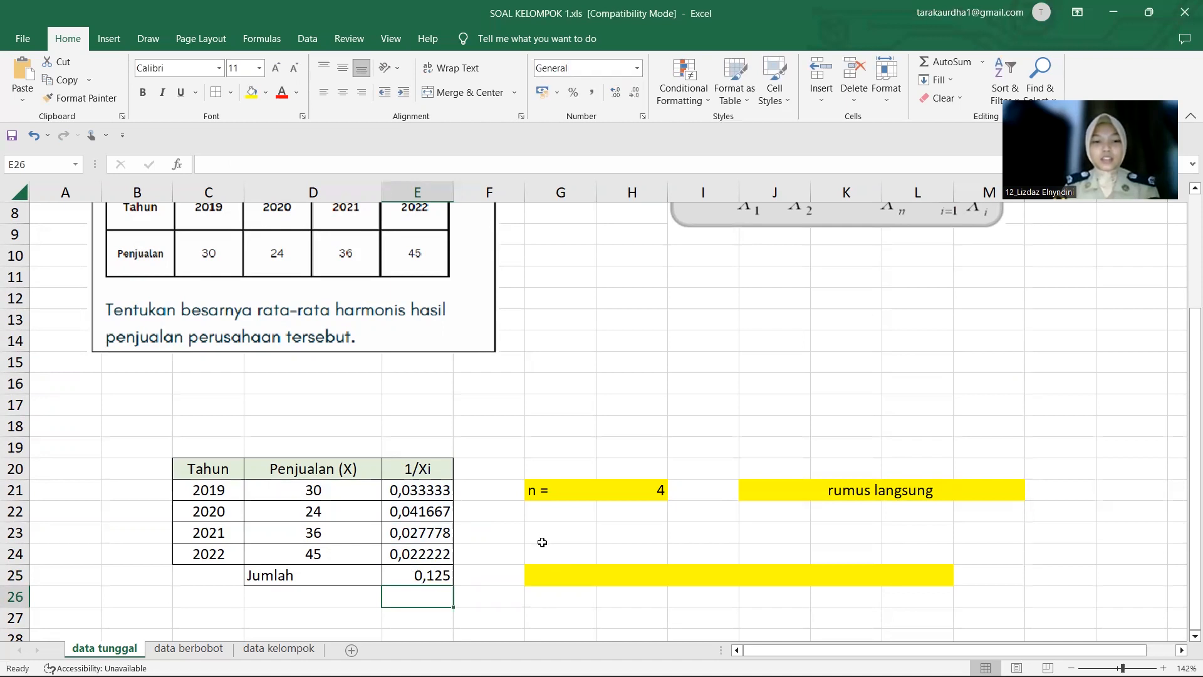
Label cell G22 "Rh =" and calculate the harmonic mean in H22 with =H21/E25.
scroll(542, 542, down, 2)
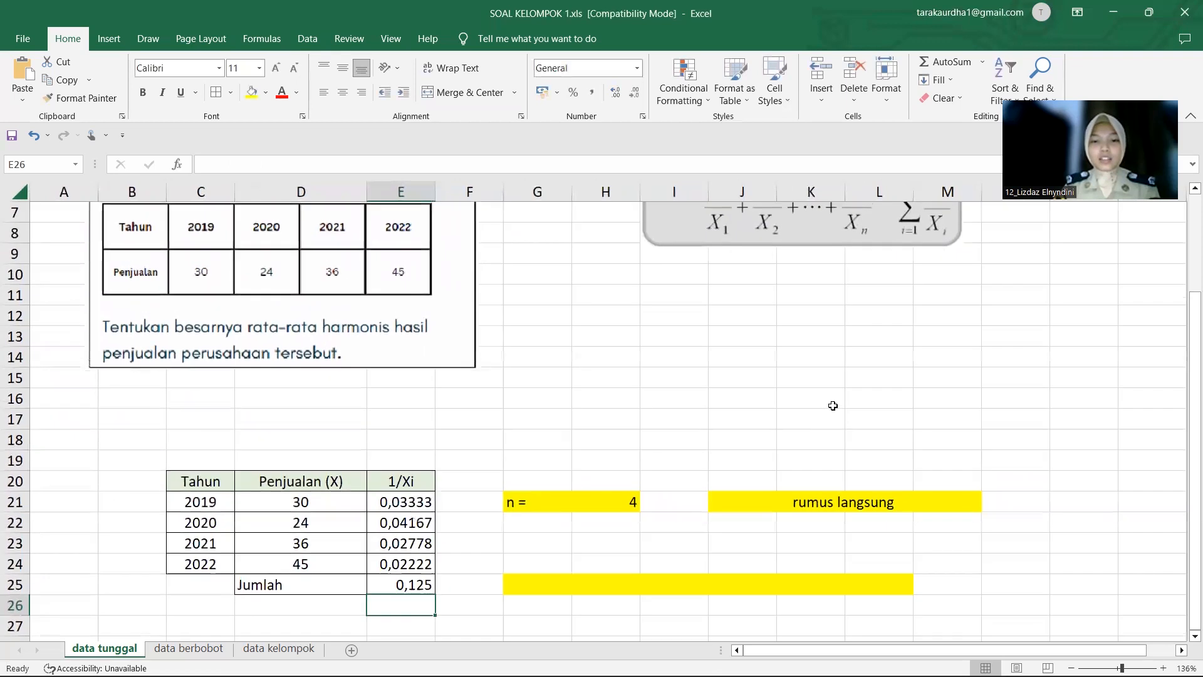
scroll(833, 405, down, 4)
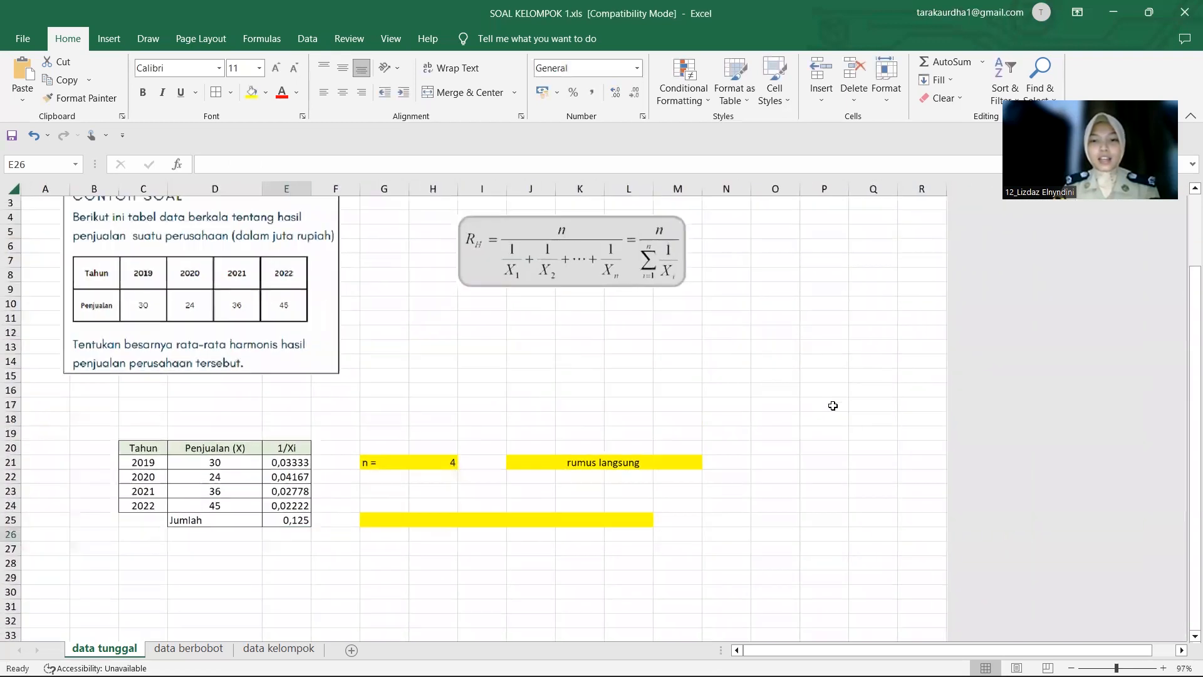
scroll(833, 406, up, 3)
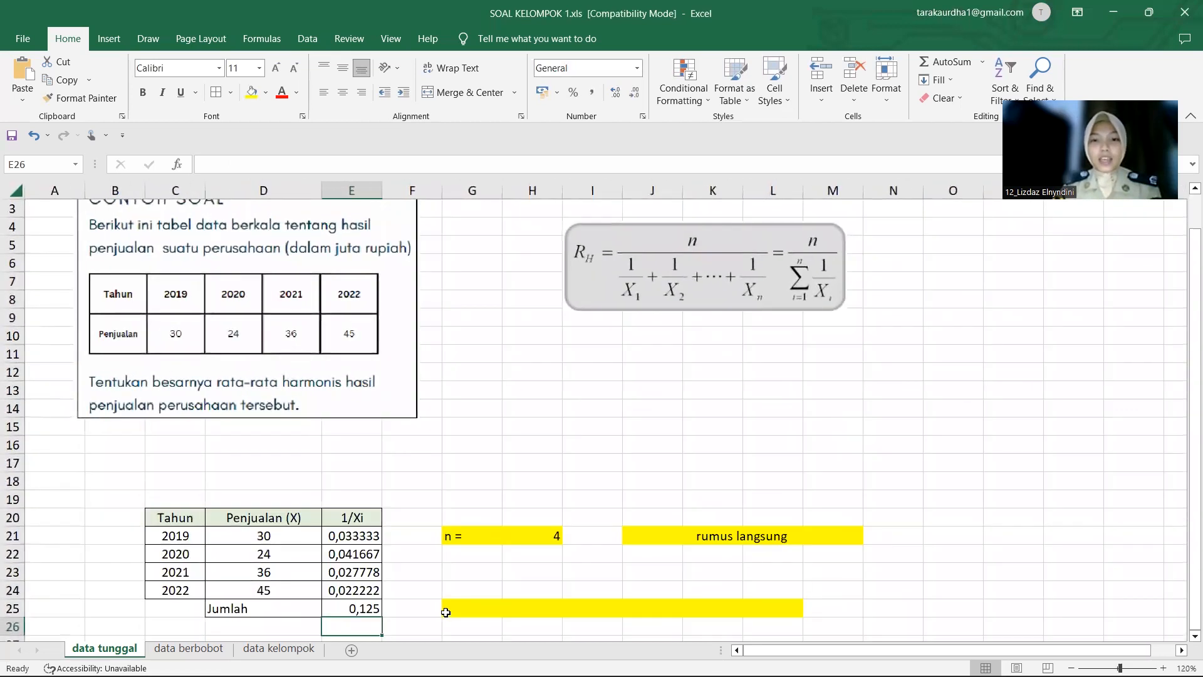
click(495, 558)
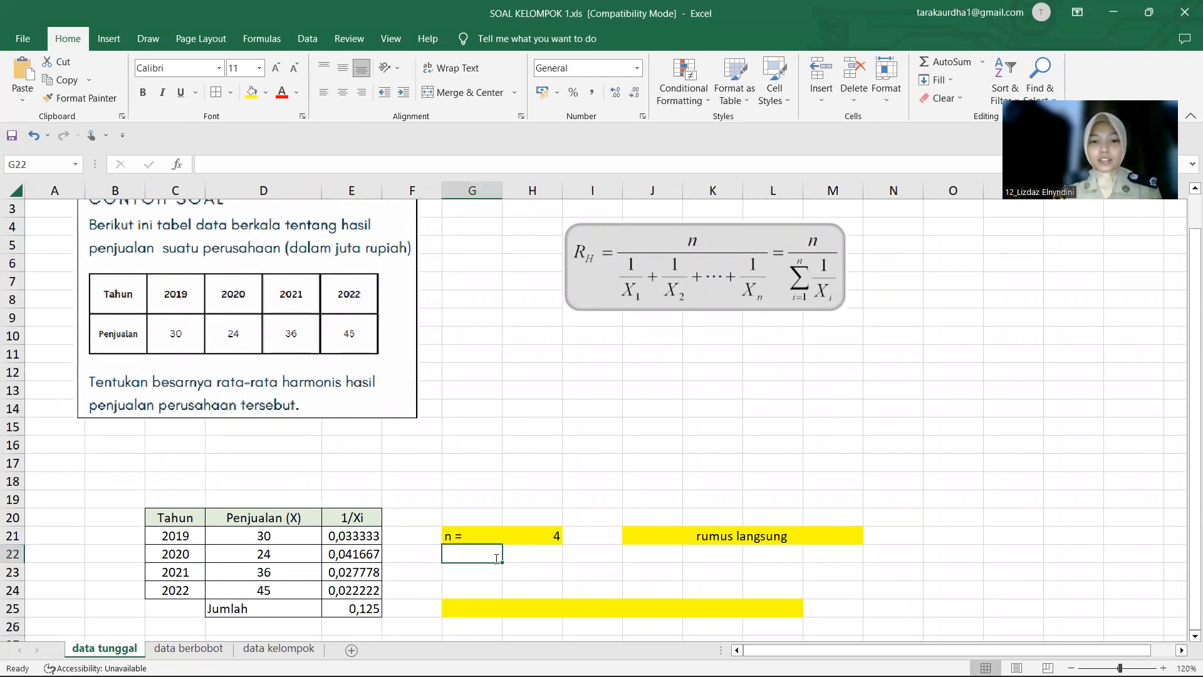
text(Rh =)
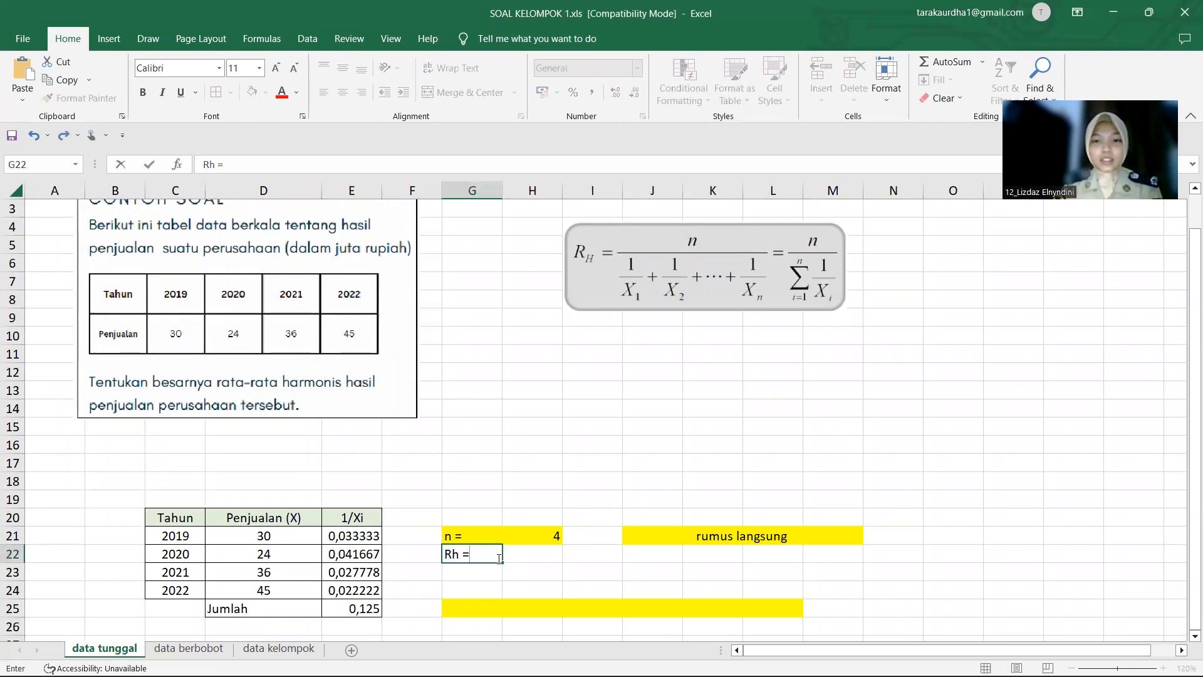
click(542, 561)
text(=)
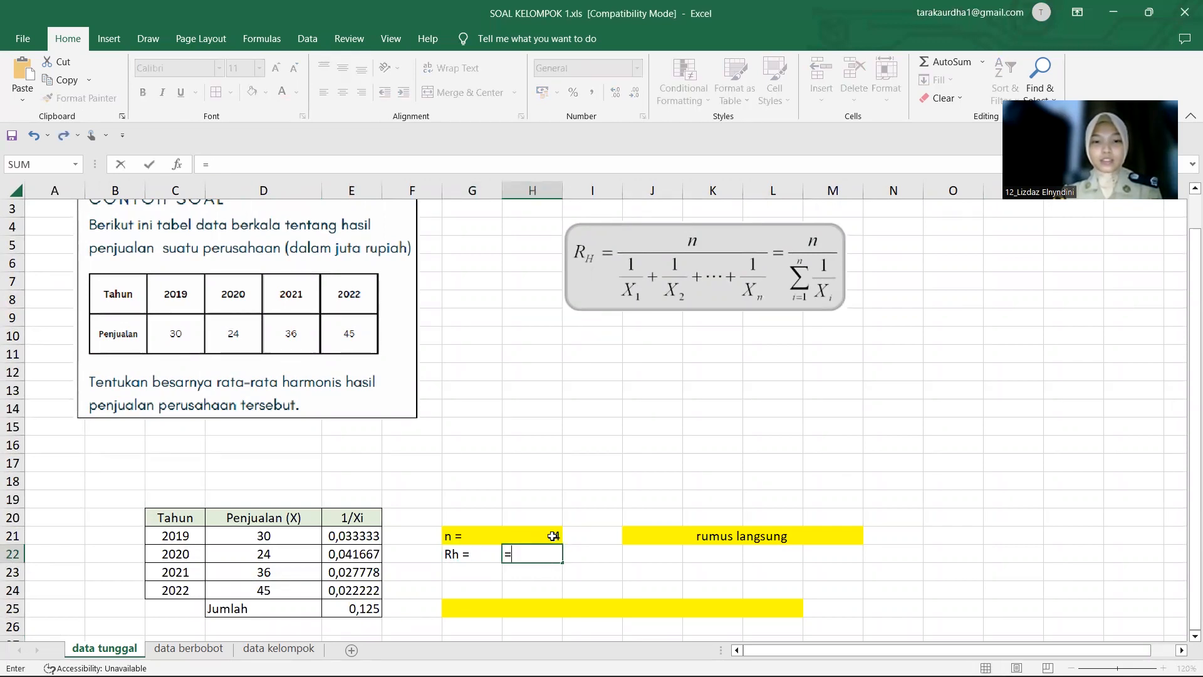
click(553, 536)
text(/)
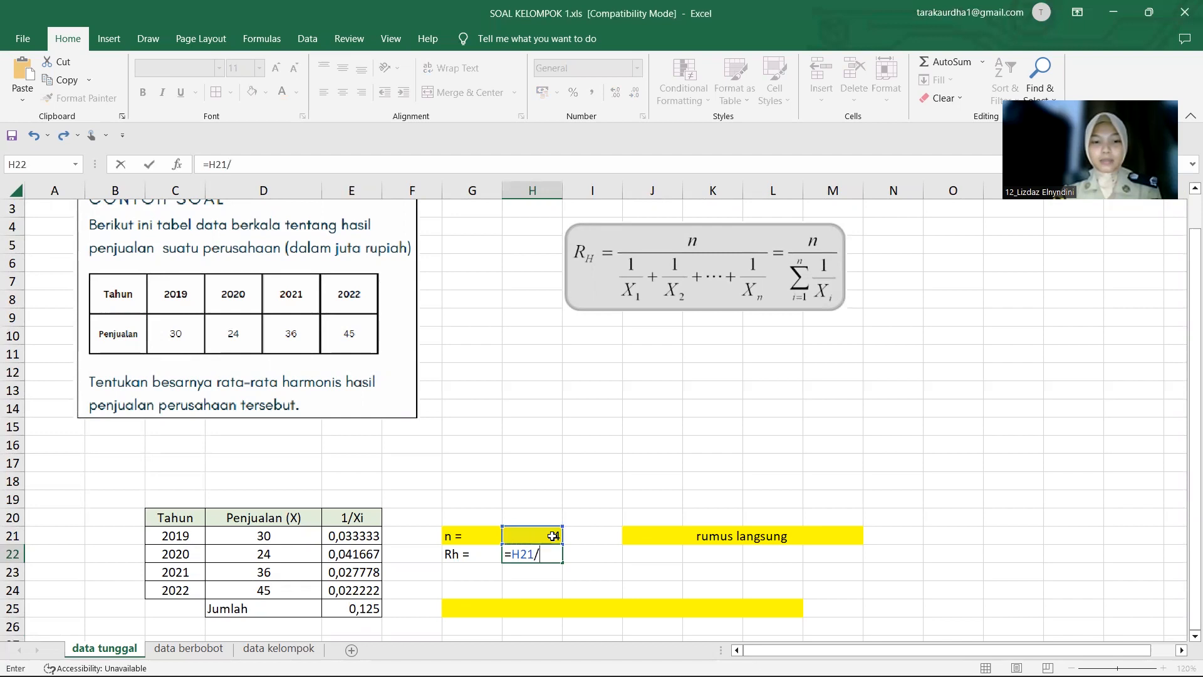
click(372, 608)
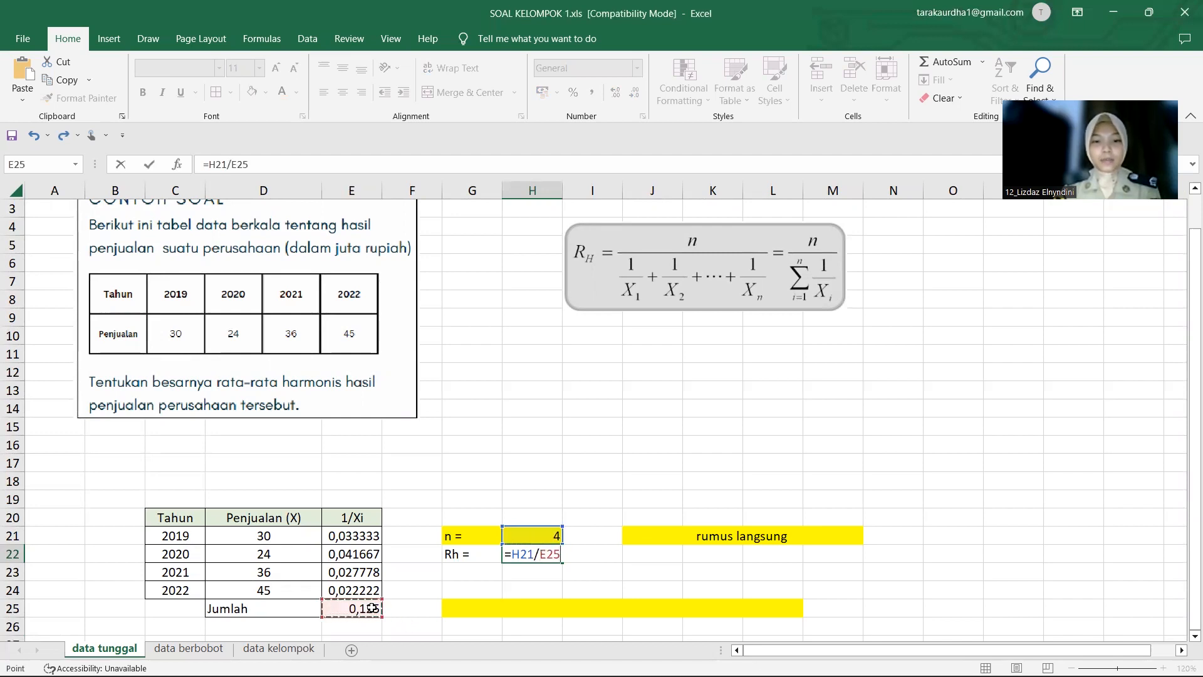
key(Return)
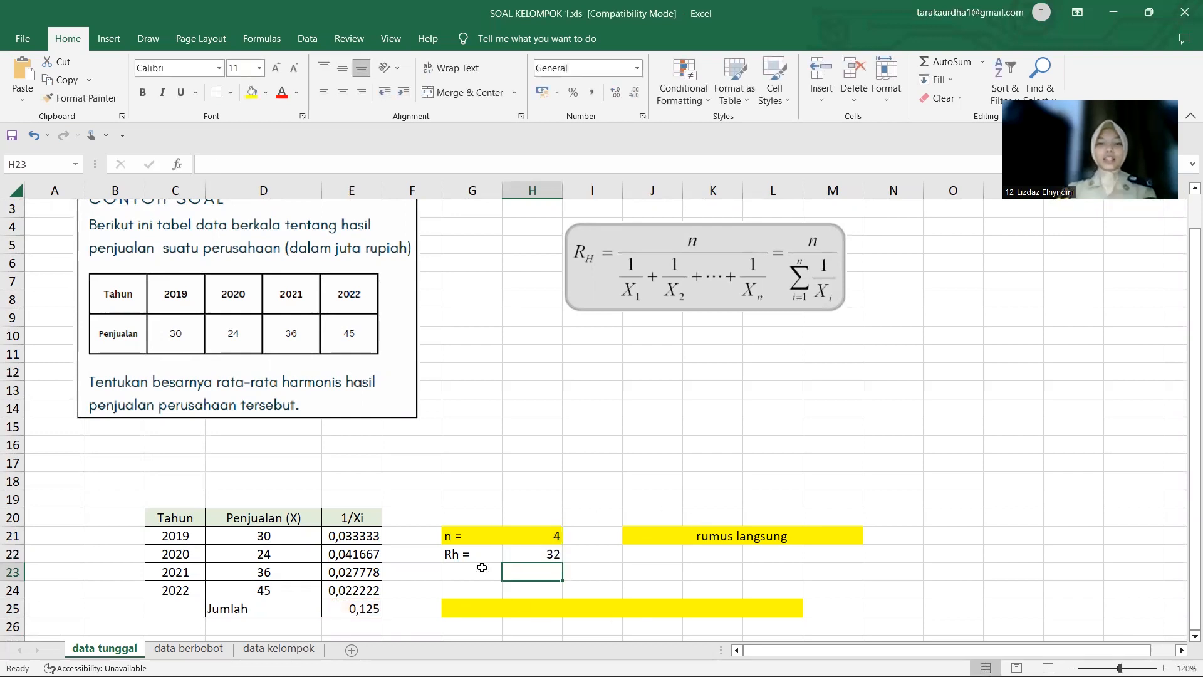
Fill the Rh label and its value in G22:H22 with red.
drag(483, 558, 541, 560)
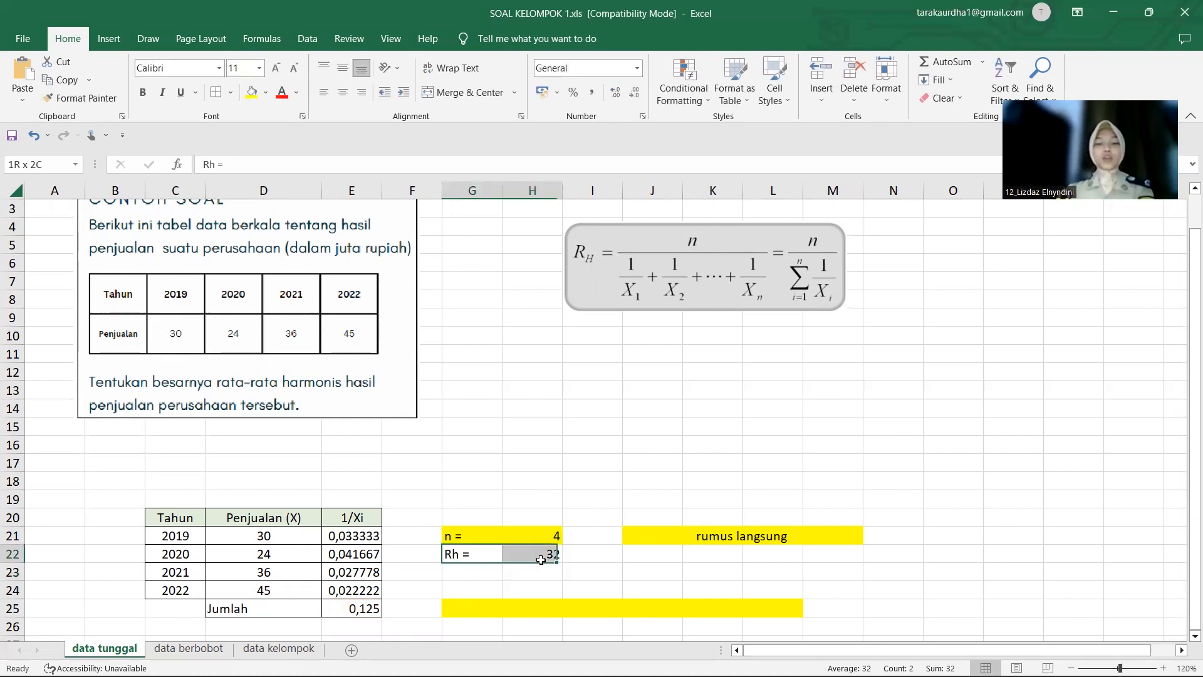
click(266, 92)
click(263, 214)
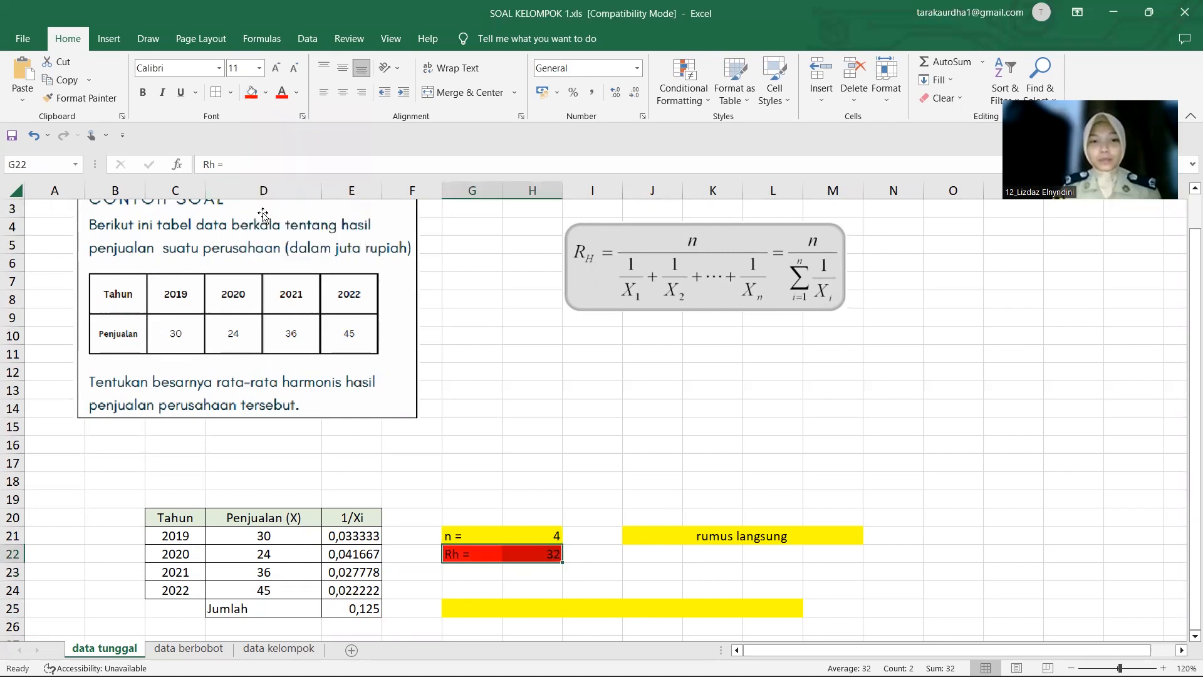
Calculate the harmonic mean directly in J22, under "rumus langsung", using HARMEAN on the sales values D21:D24.
click(670, 551)
text(=)
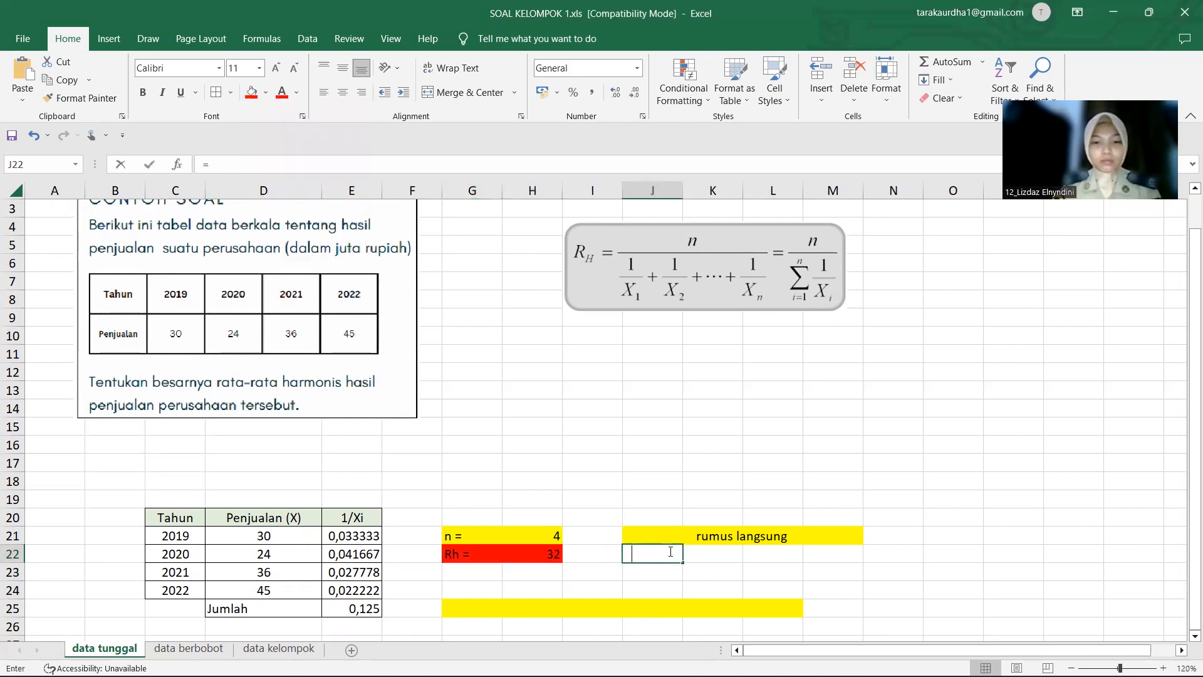
text(har)
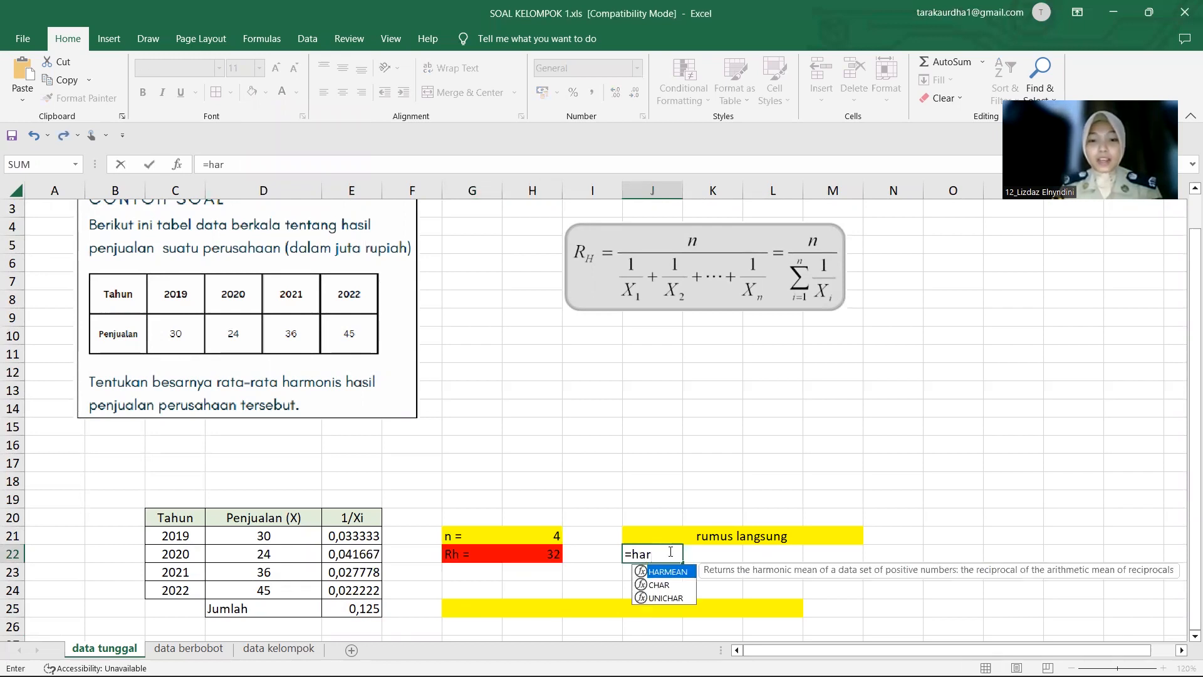
text(mean)
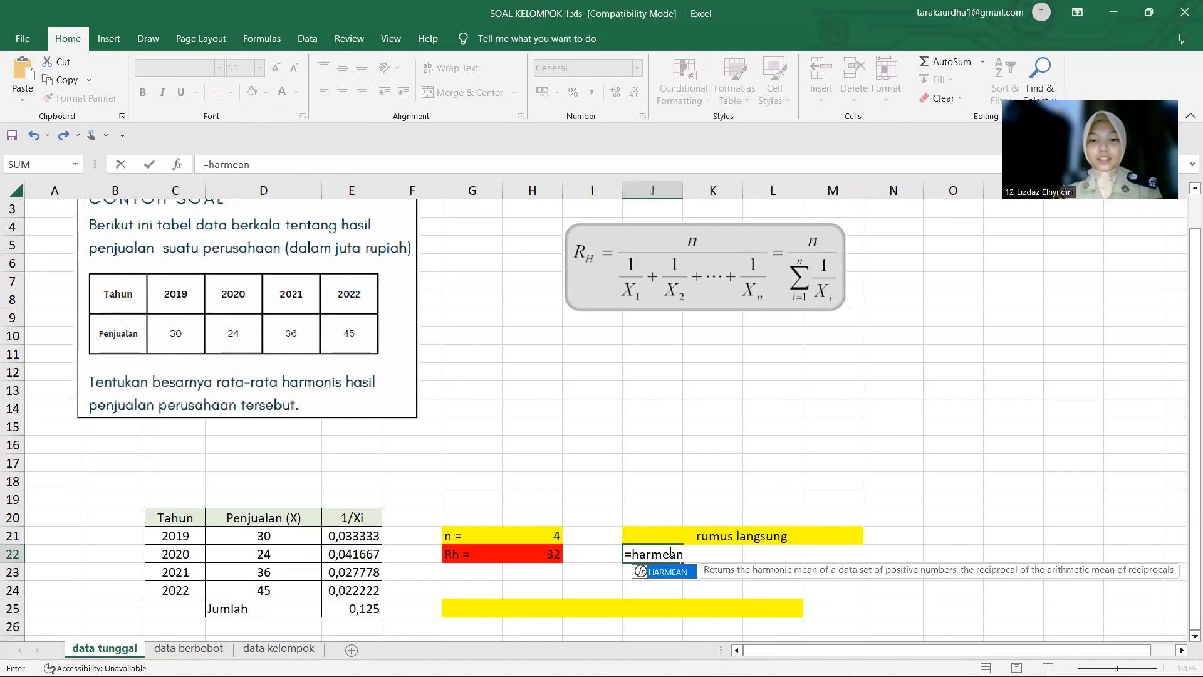
key(Return)
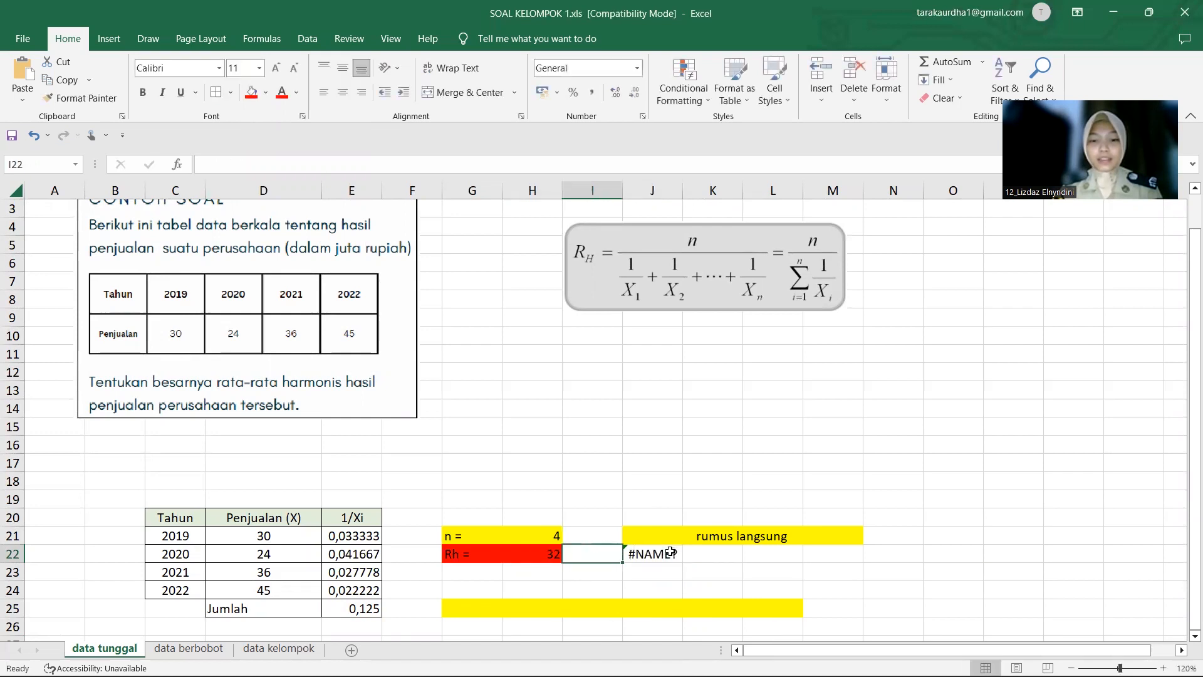
double_click(671, 552)
text(()
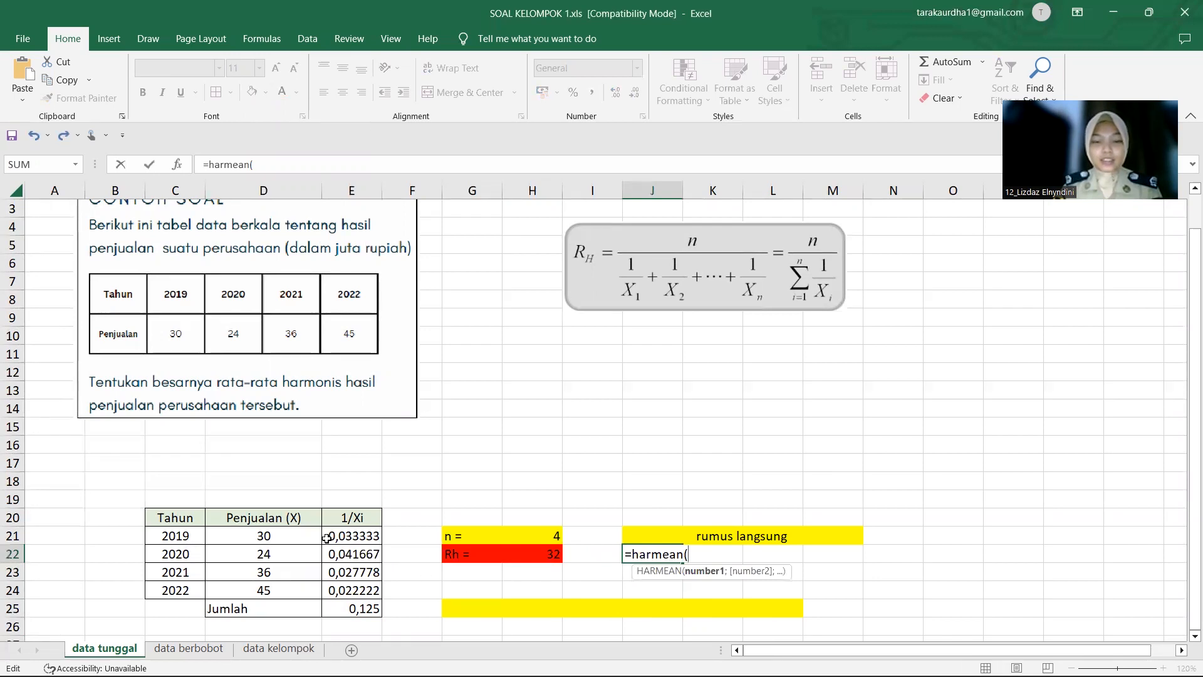
drag(311, 539, 307, 586)
key(Return)
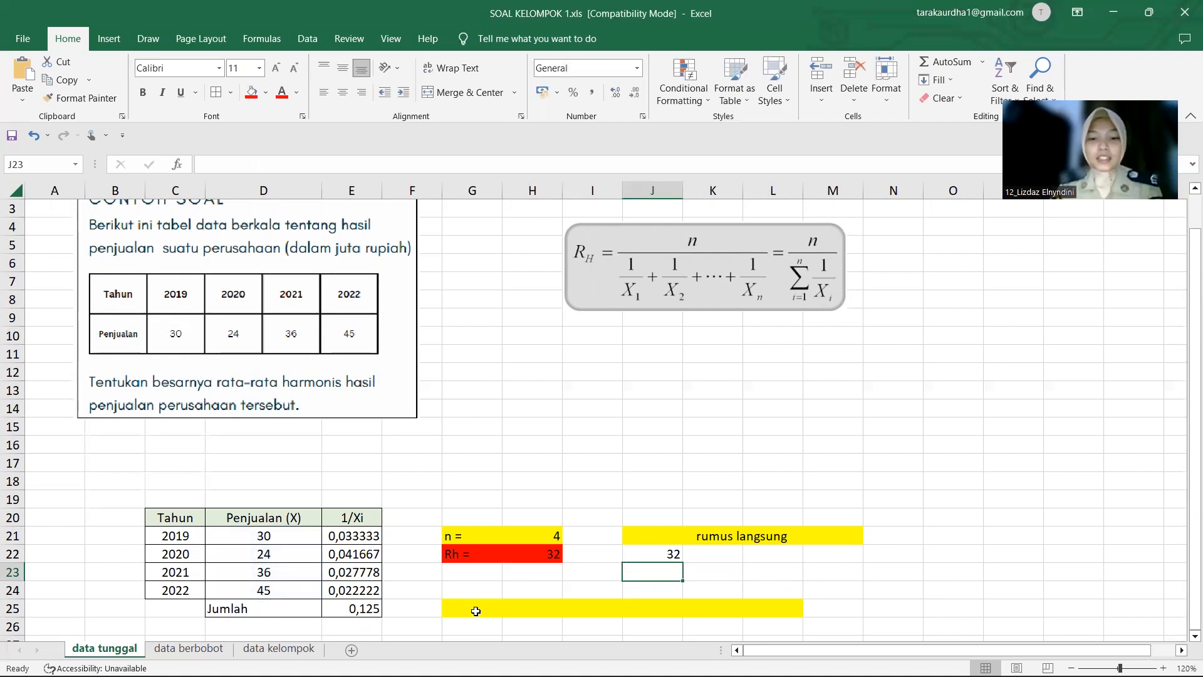
Enter the text "Jadi rata rata tunggal" in the yellow merged cell G25.
click(477, 611)
text(Jadi rata rata tunggal)
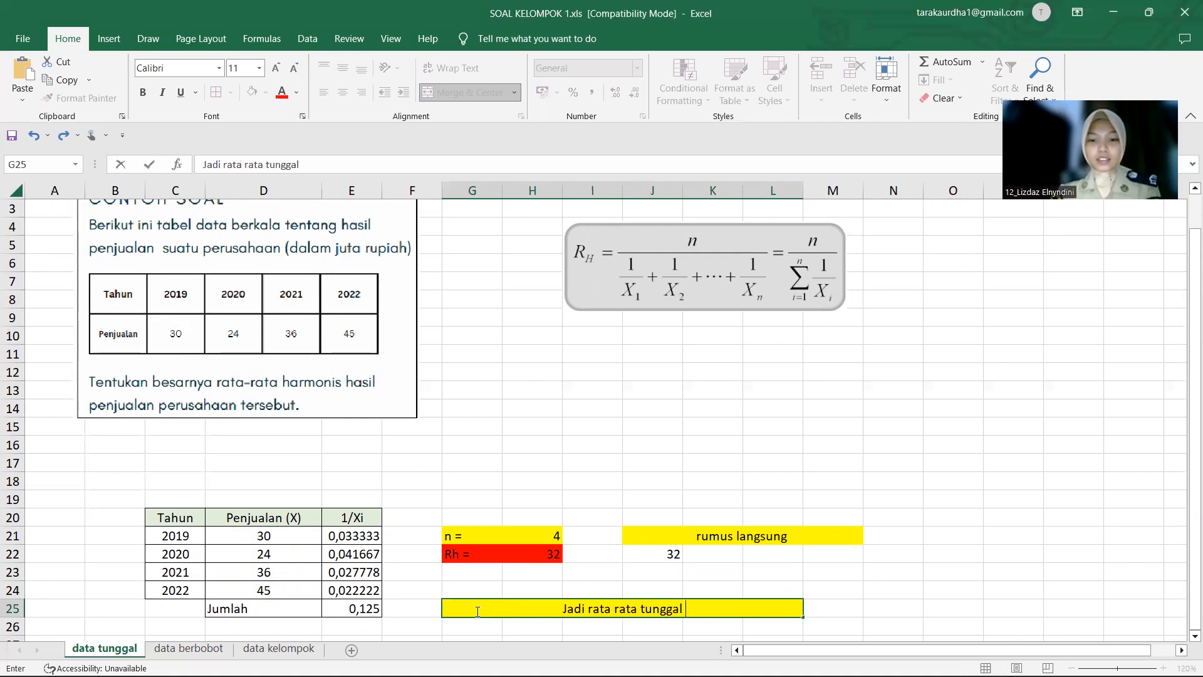
key(Left)
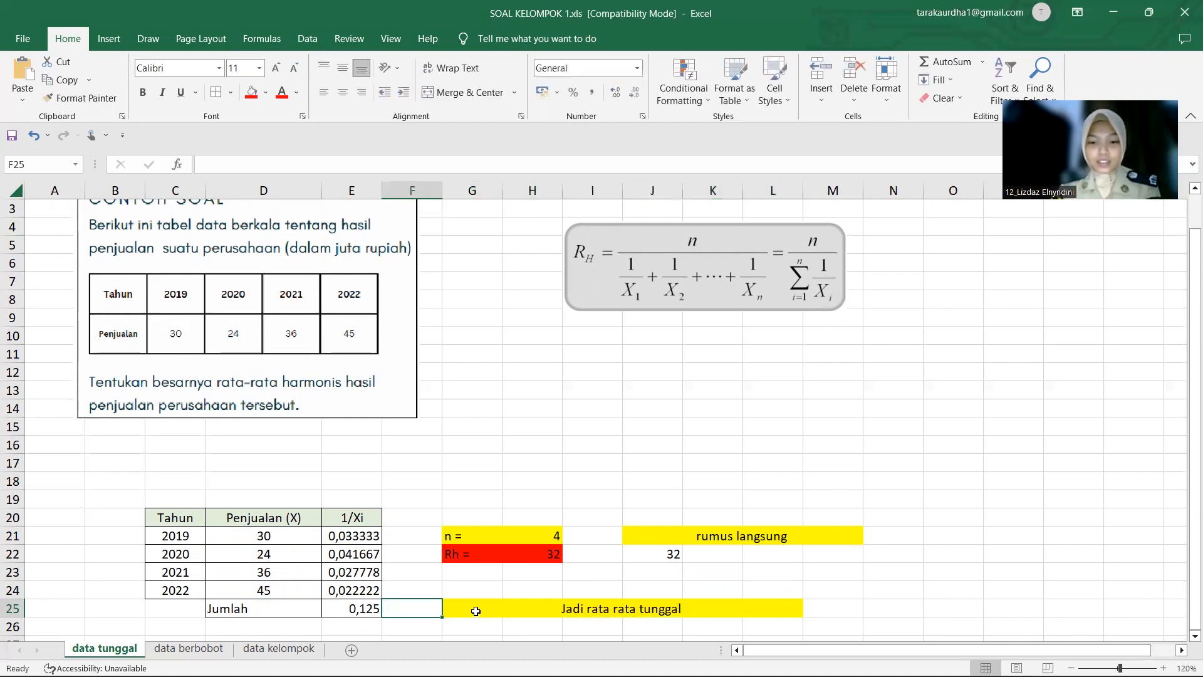
Reword the G25 text to "Jadi rata rata harmonis penjualan perusahaan tersebut adalah 32.000" and widen column L so the sentence fits.
click(639, 606)
double_click(641, 607)
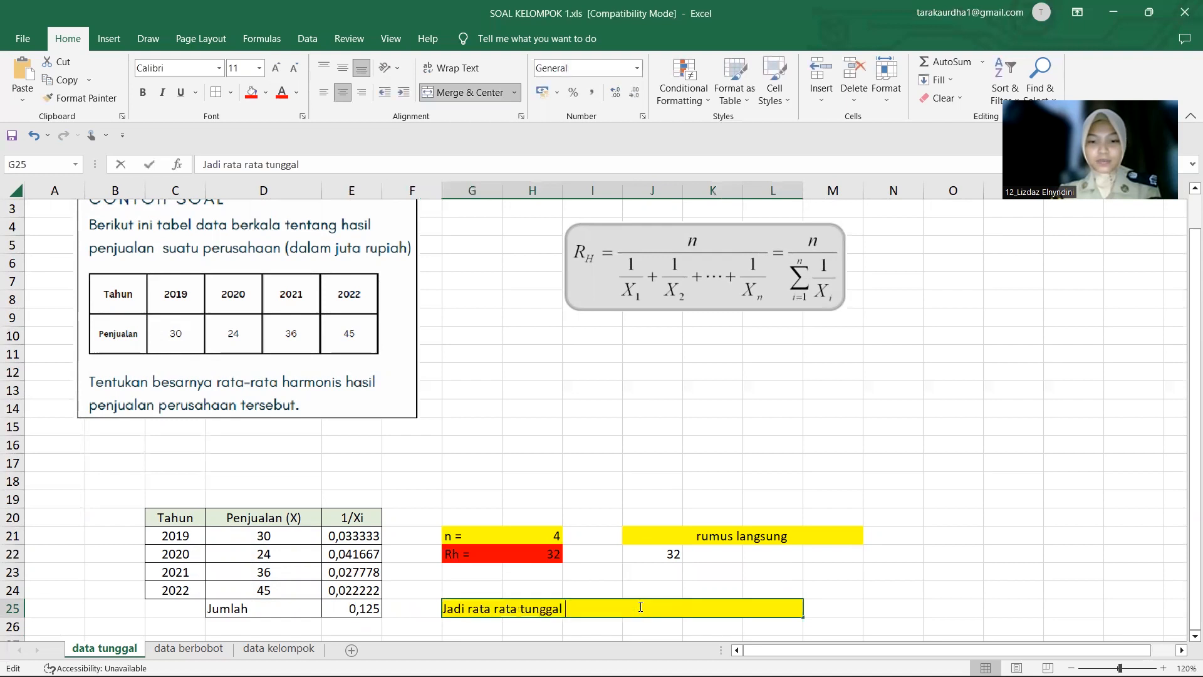
text(\)
key(BackSpace)
key(BackSpace)
key(BackSpace)
key(BackSpace)
key(BackSpace)
key(BackSpace)
text(harminis)
key(BackSpace)
key(BackSpace)
key(BackSpace)
key(BackSpace)
text(onis penjualan perusaah)
key(BackSpace)
key(BackSpace)
text(haan terse)
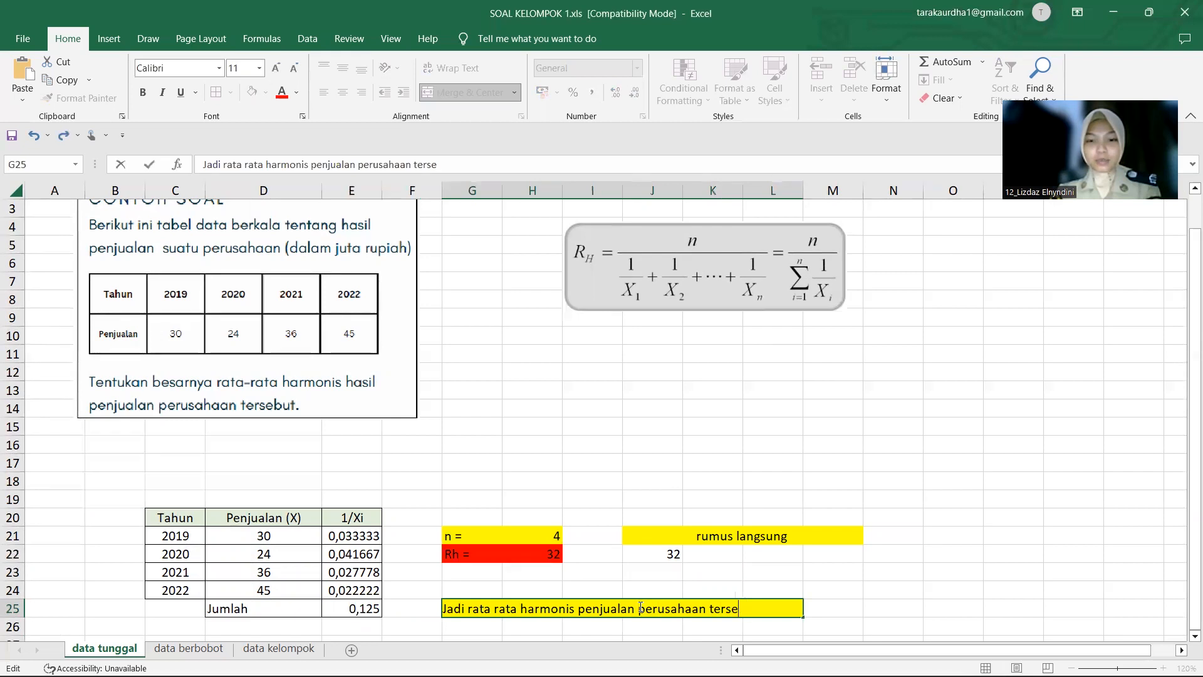
text(but adalah 32.000)
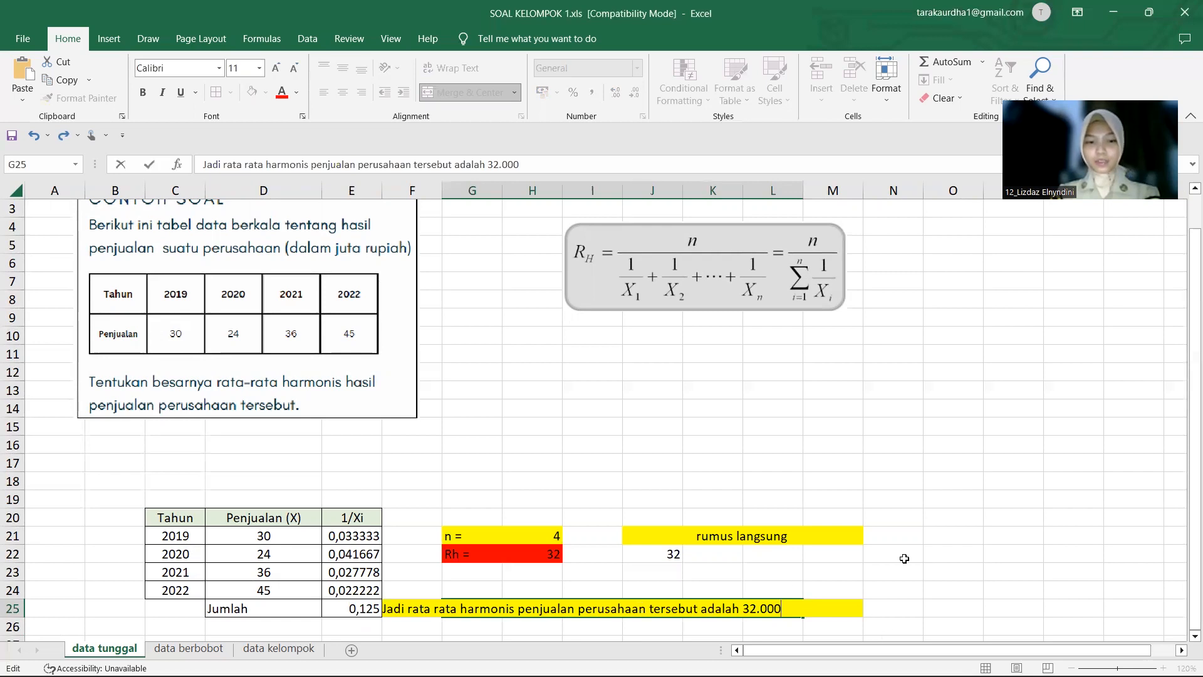
click(904, 557)
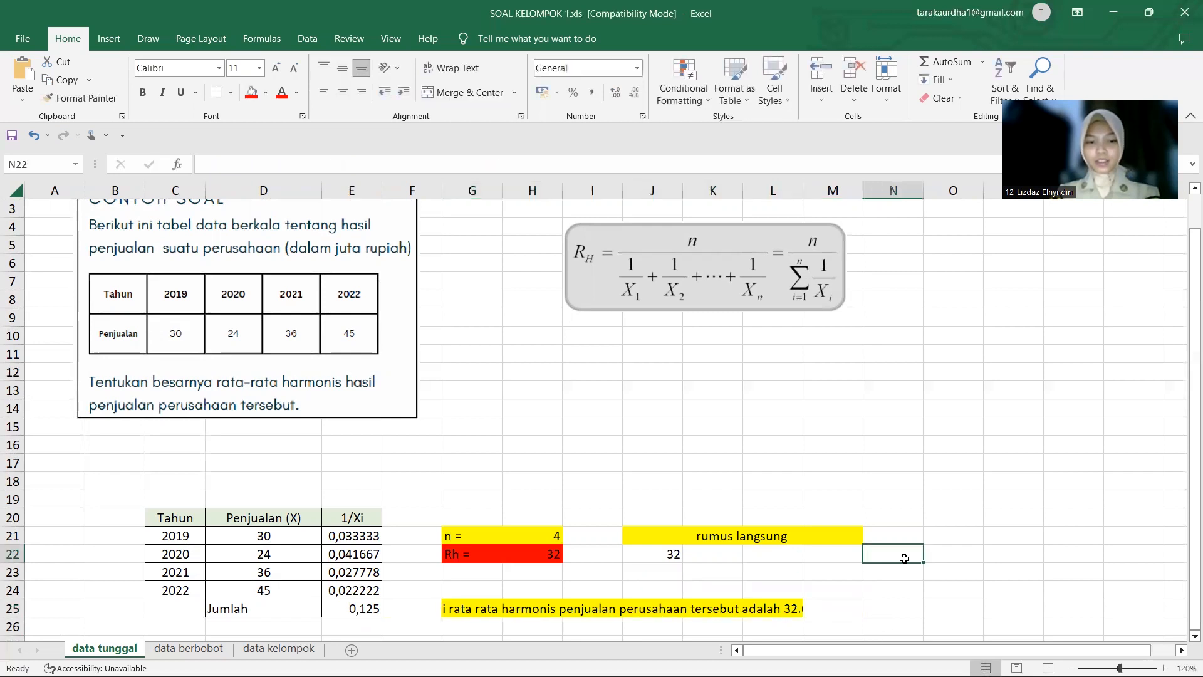
click(795, 609)
drag(805, 189, 851, 190)
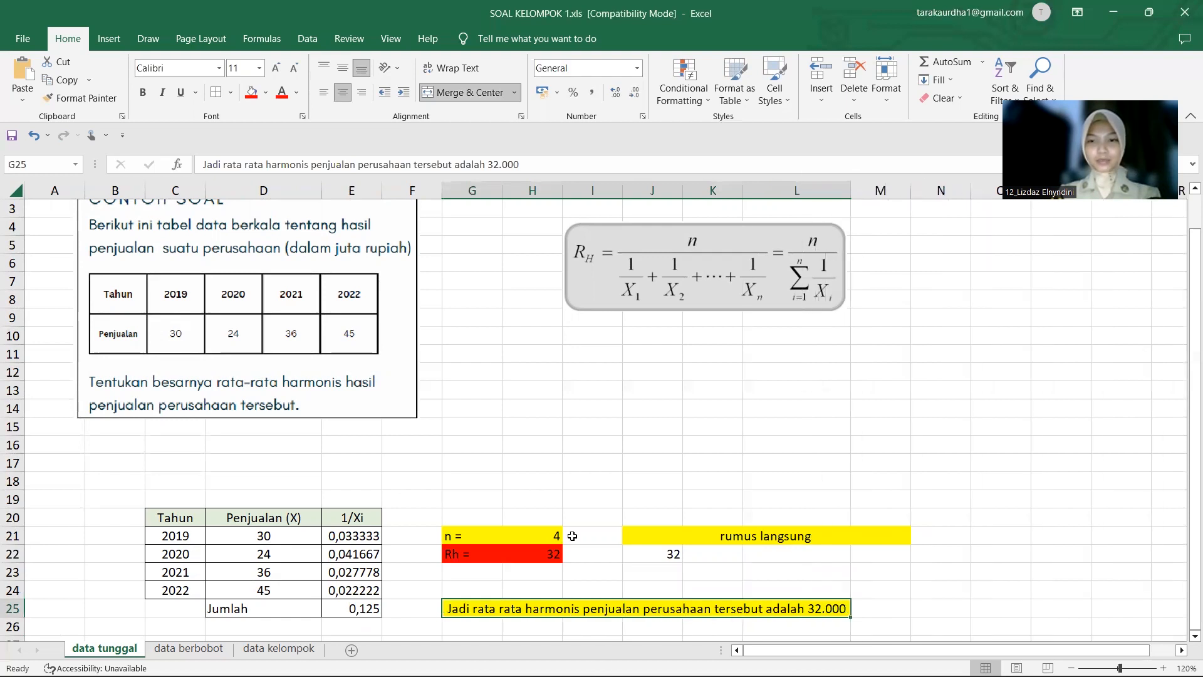
Switch to the "data berbobot" sheet and examine the batik sales problem, the weighted harmonic mean formula and the working table.
click(222, 650)
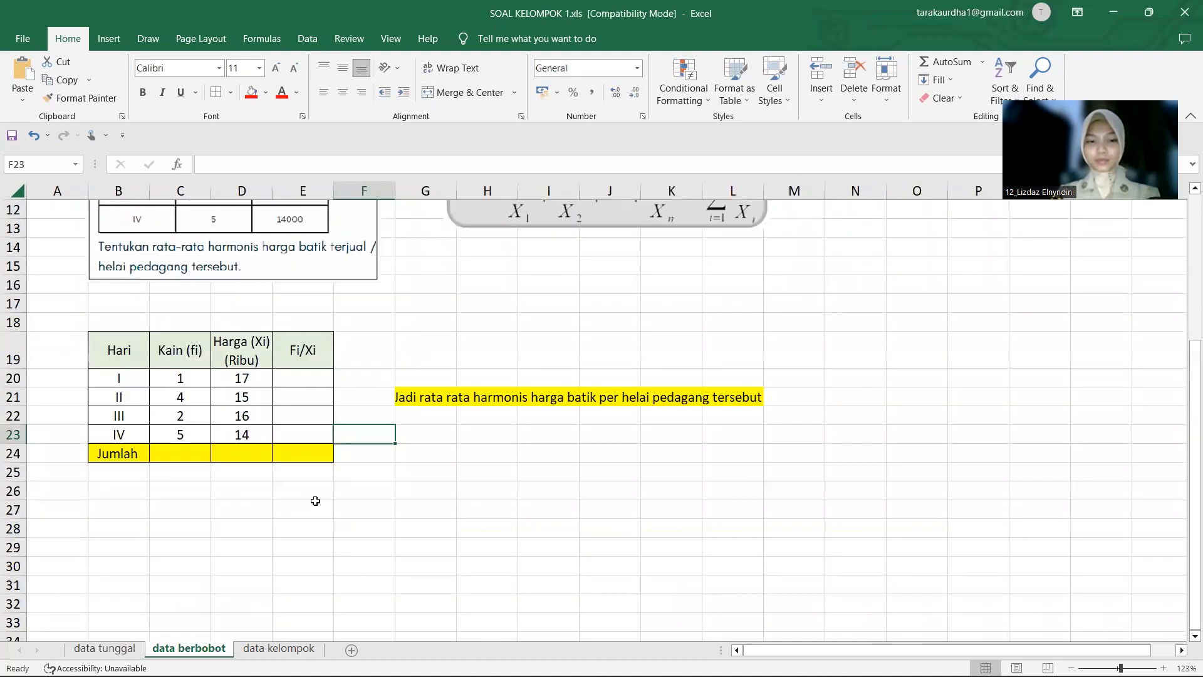
scroll(316, 500, up, 3)
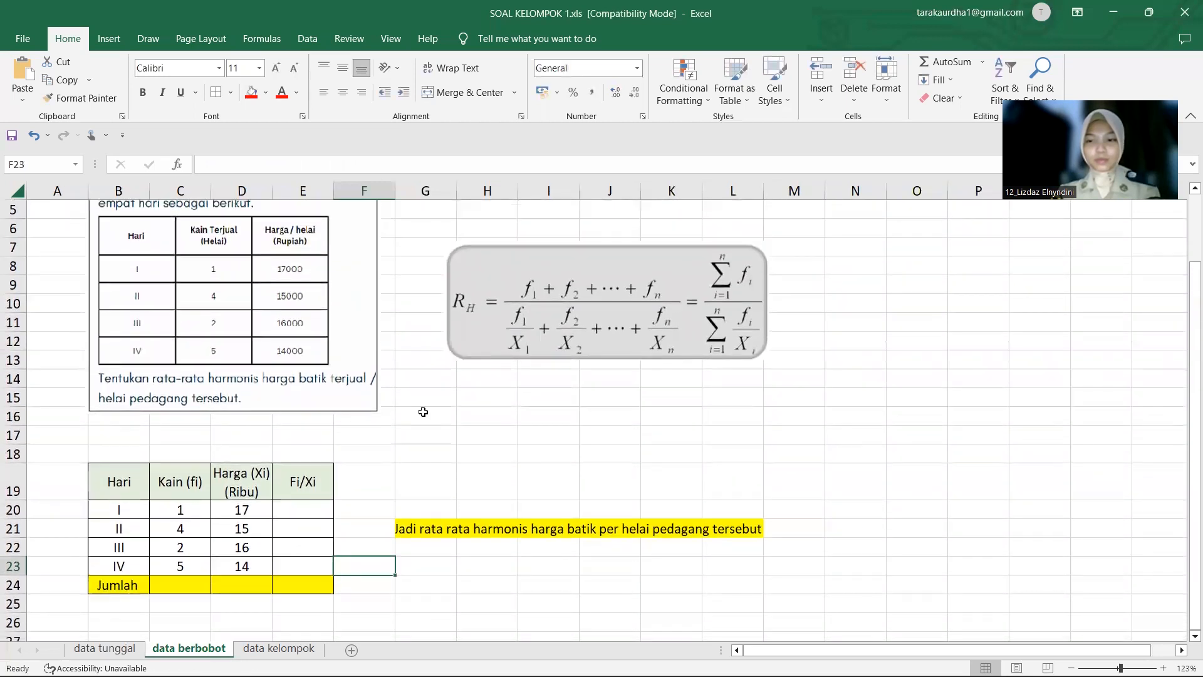
scroll(423, 412, up, 1)
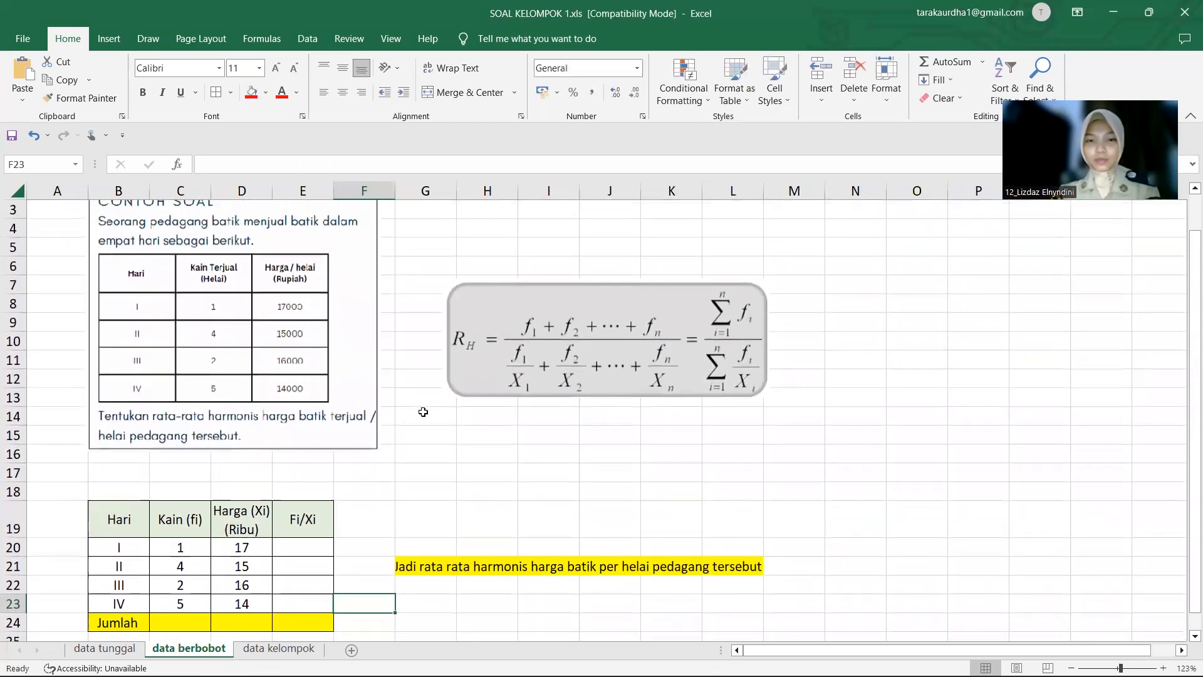
scroll(423, 412, up, 1)
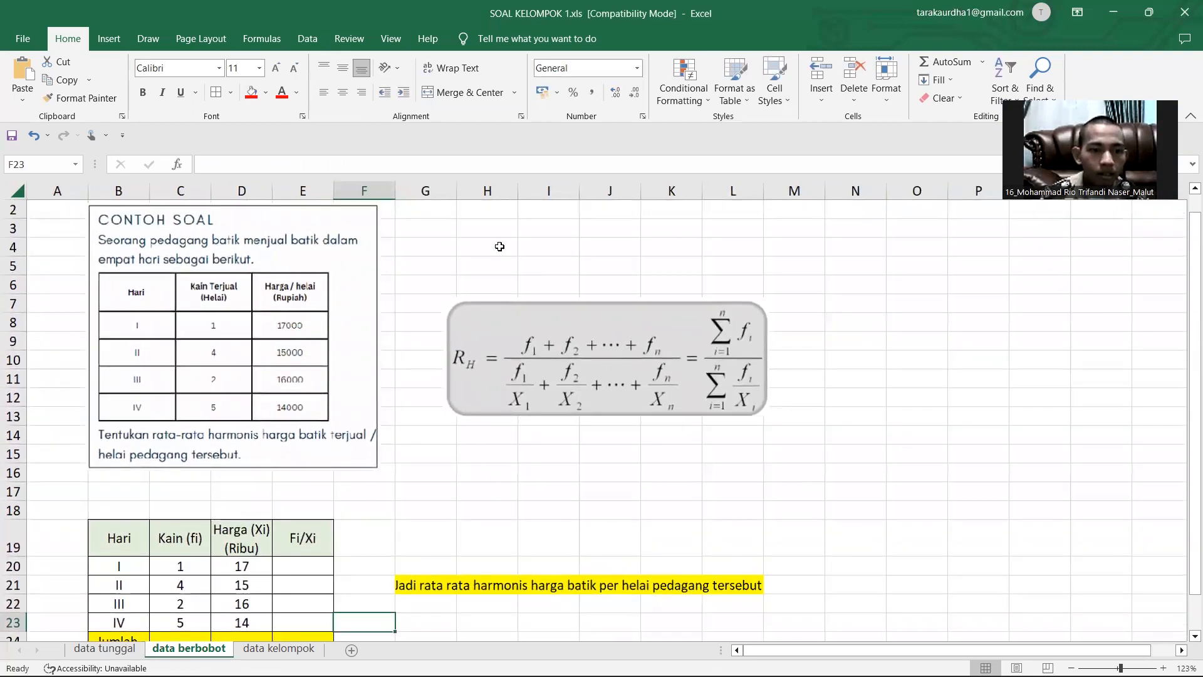
scroll(397, 444, up, 2)
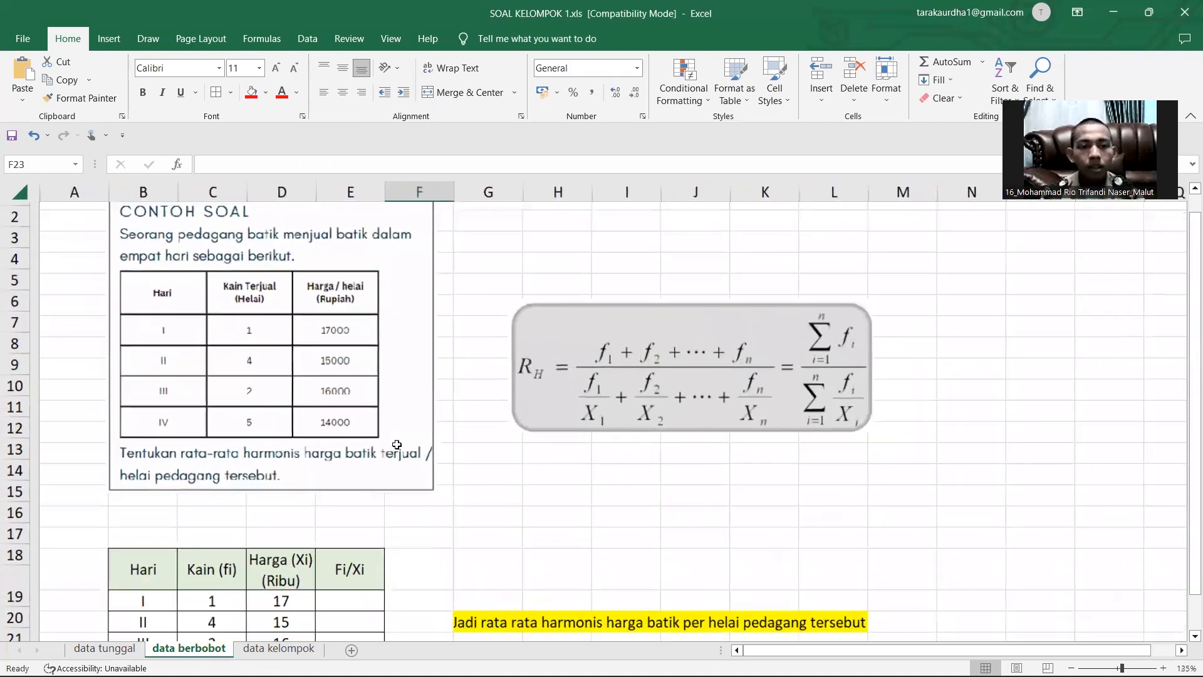
scroll(396, 445, up, 1)
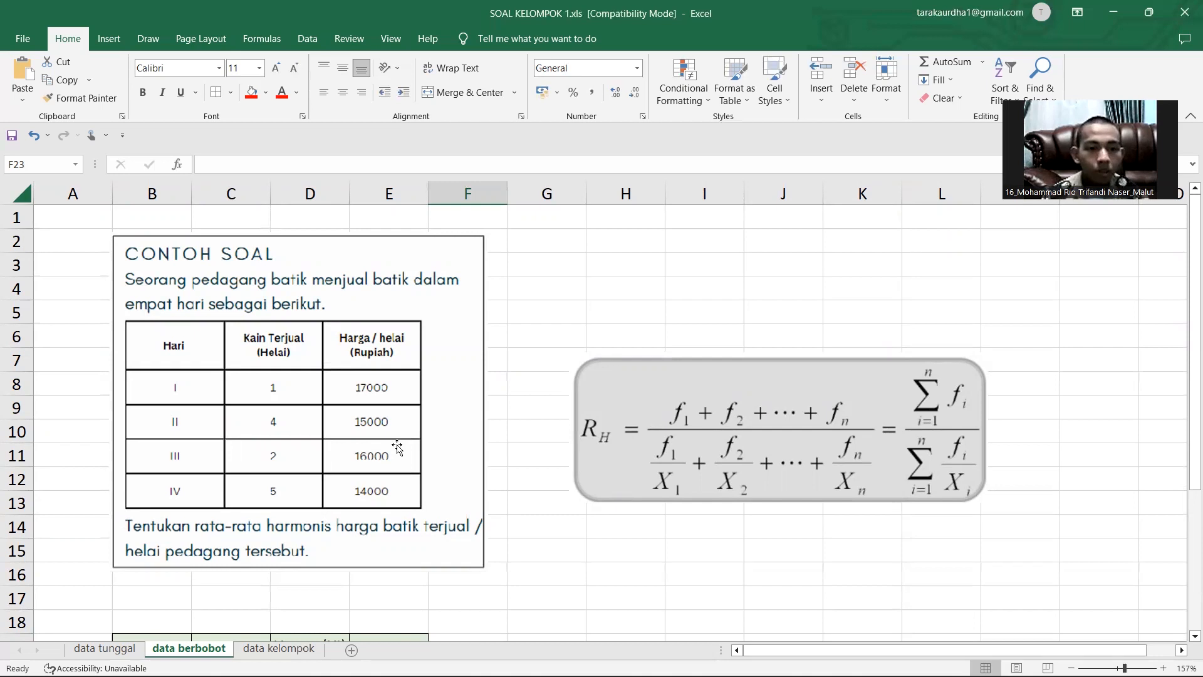
scroll(397, 446, down, 2)
ctrl+scroll(398, 446, down, 3)
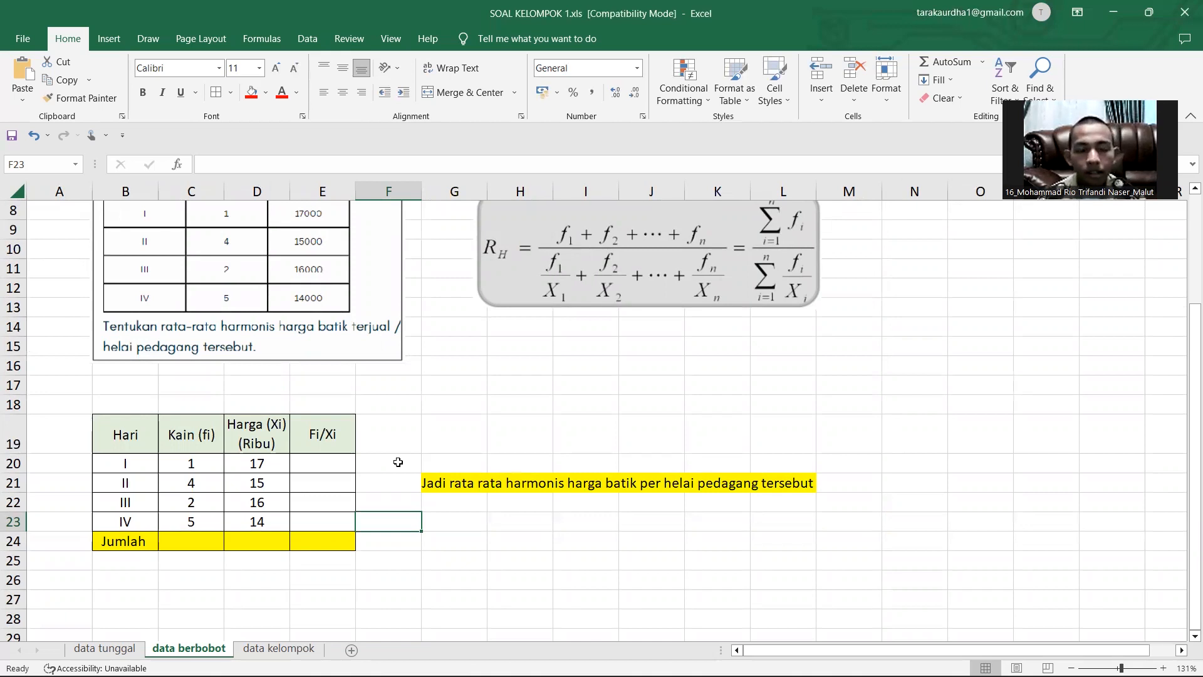
scroll(398, 462, up, 1)
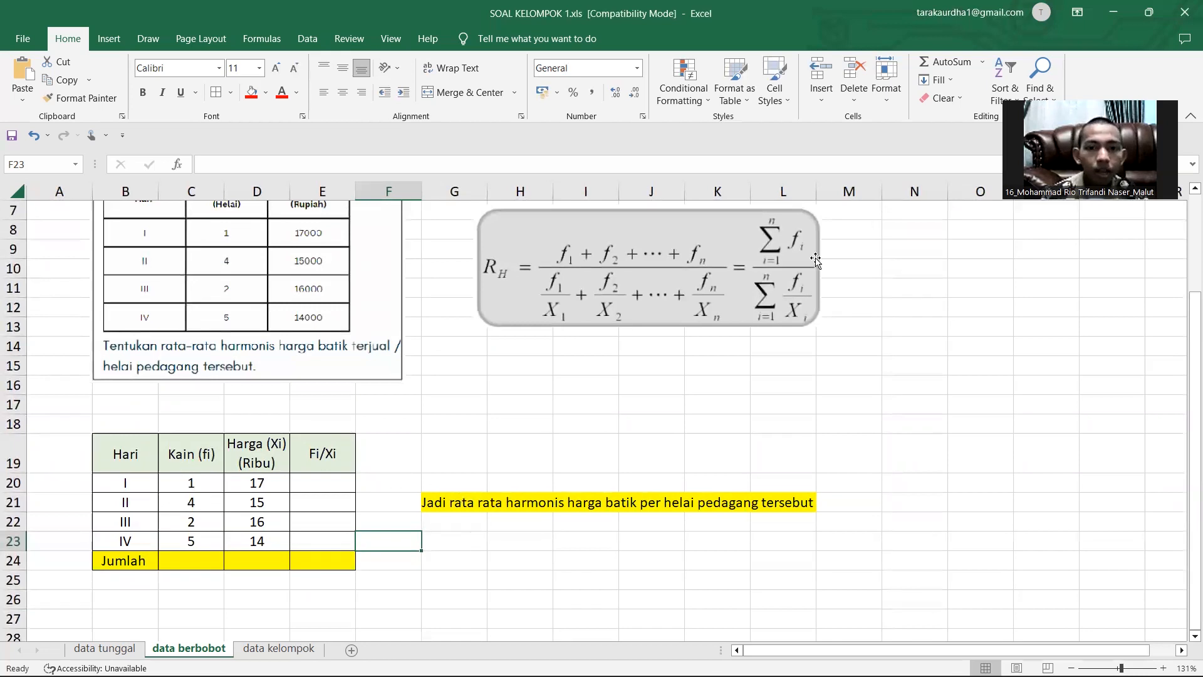
Total the Kain (fi) values in the Jumlah row by summing C20:C23 in C24.
click(201, 566)
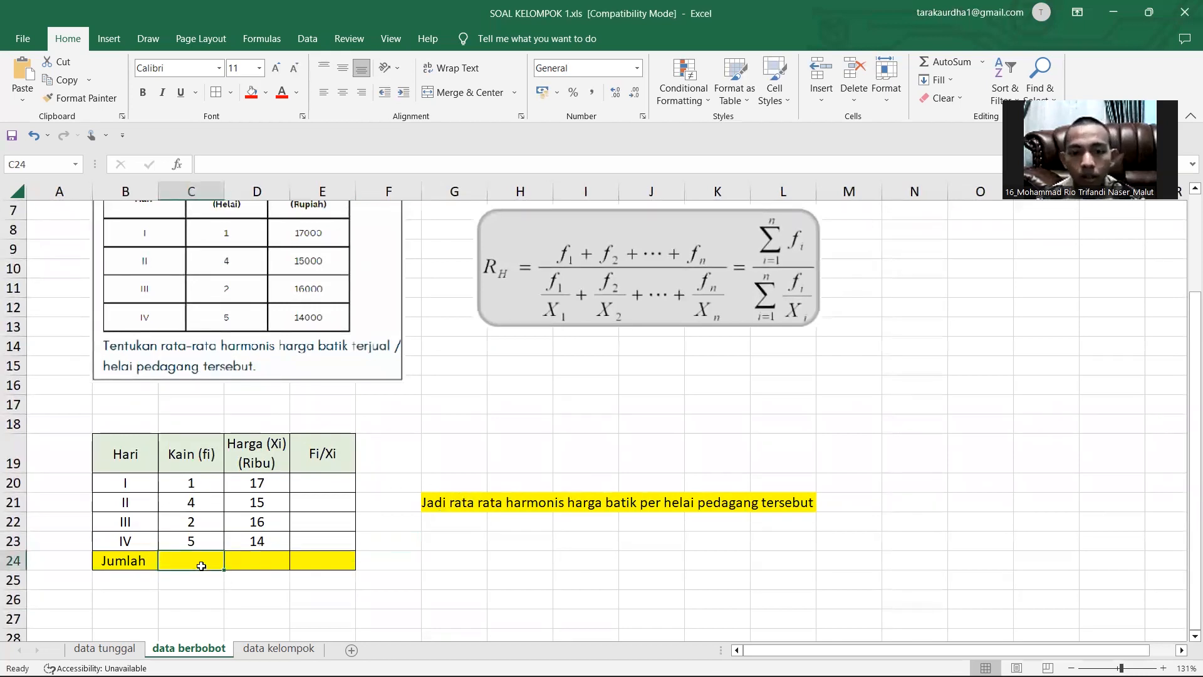
text(=)
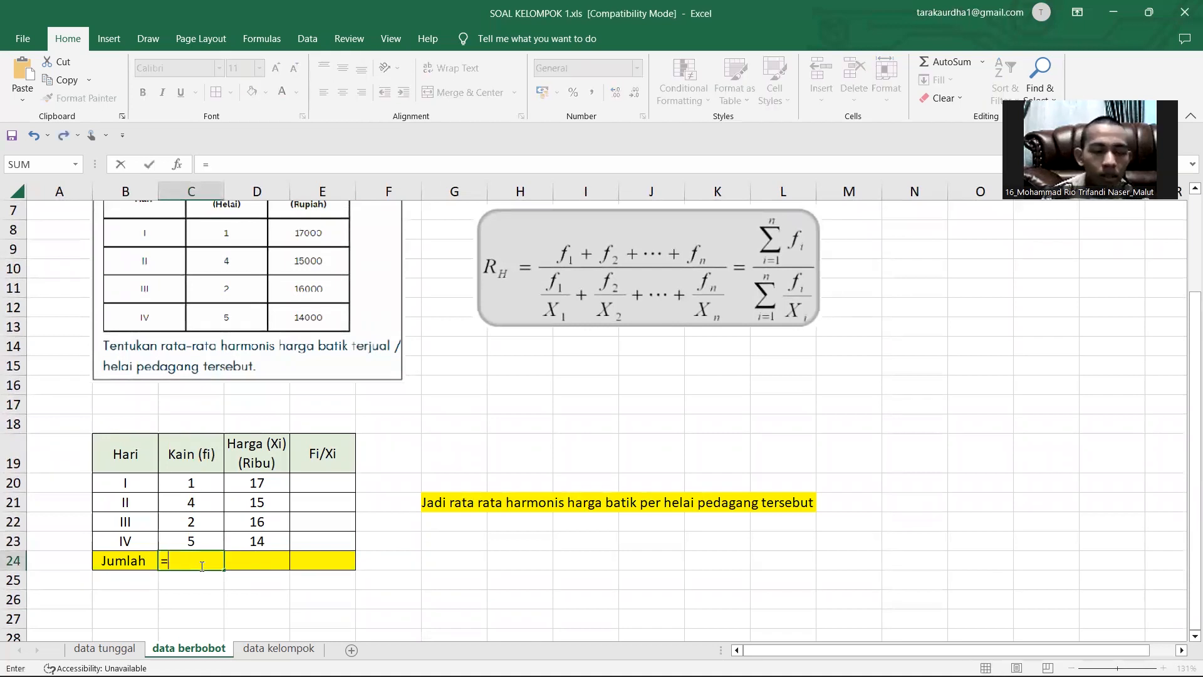
text(sum()
key(BackSpace)
text(()
drag(203, 486, 208, 547)
key(Return)
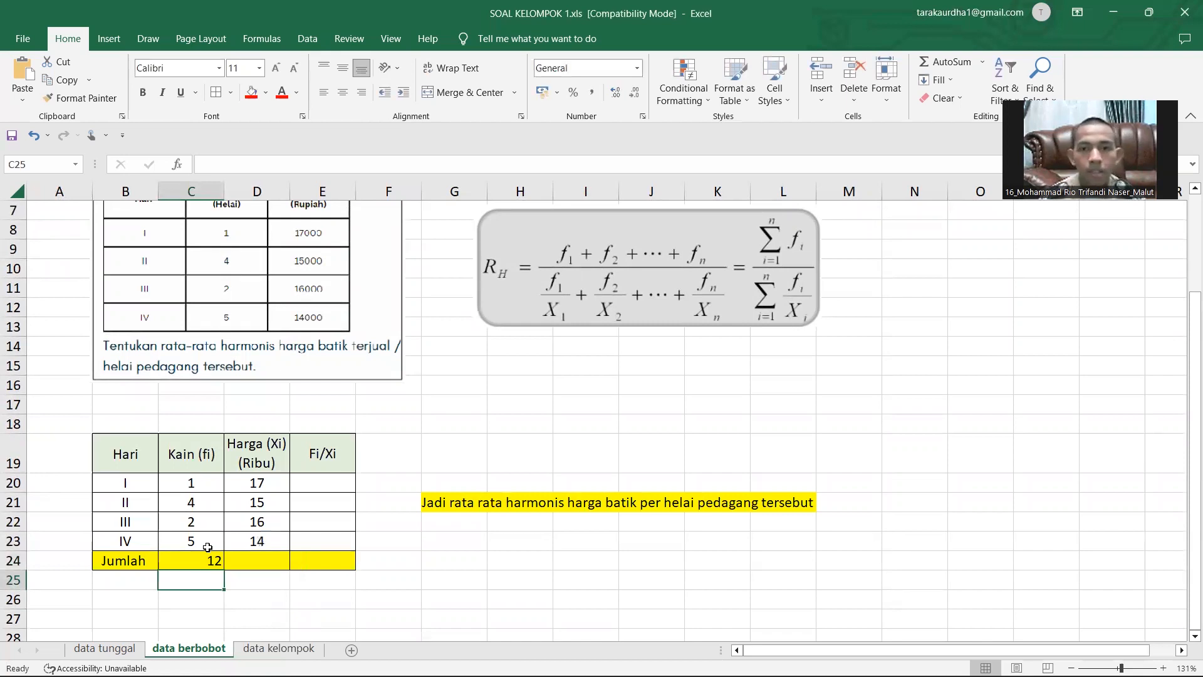
Enter =C20/D20 in E20 for the Fi/Xi column and fill the formula down to E23.
click(318, 479)
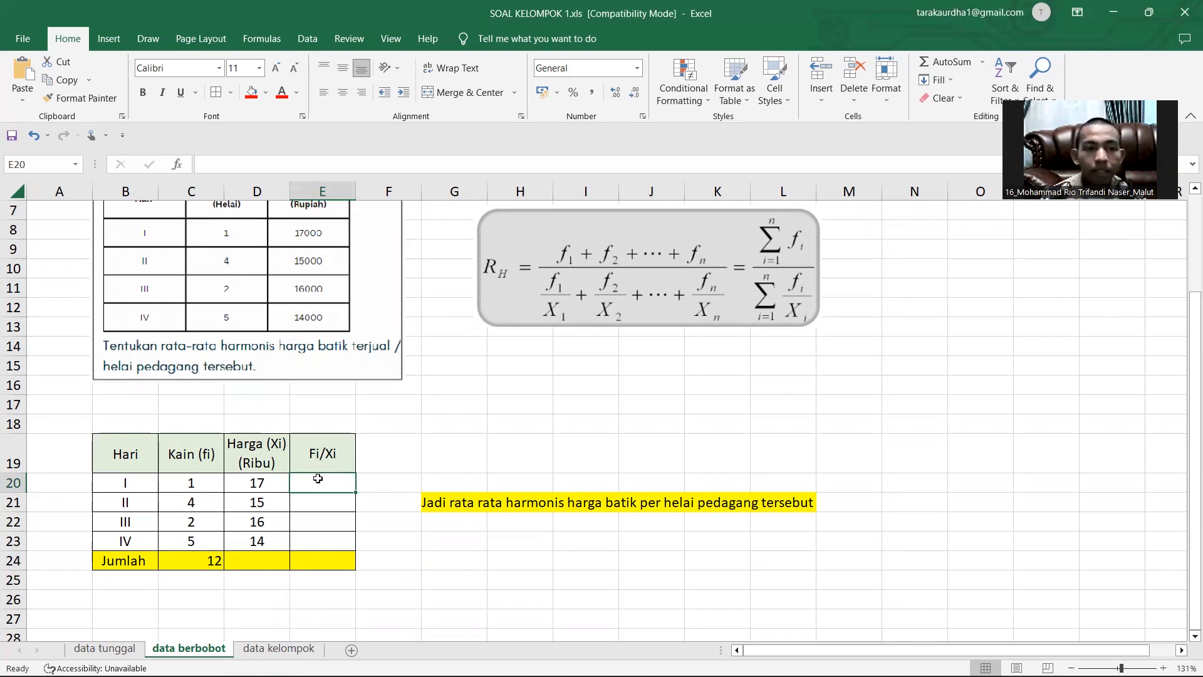
text(=)
click(205, 488)
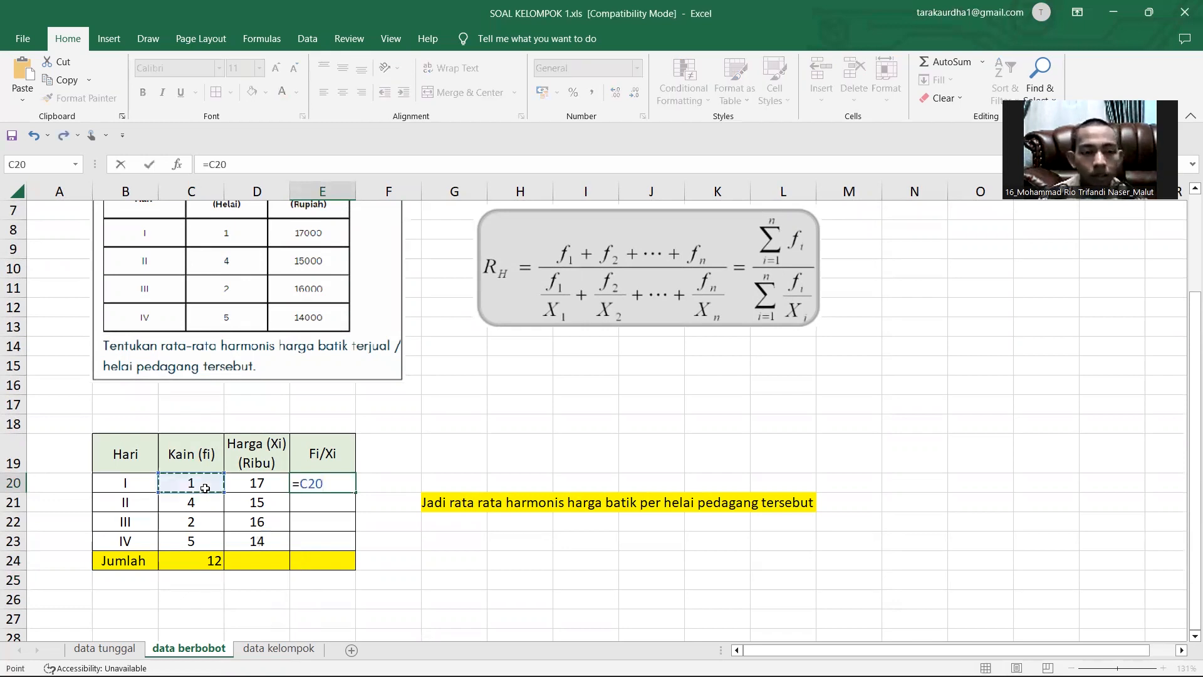
text(/)
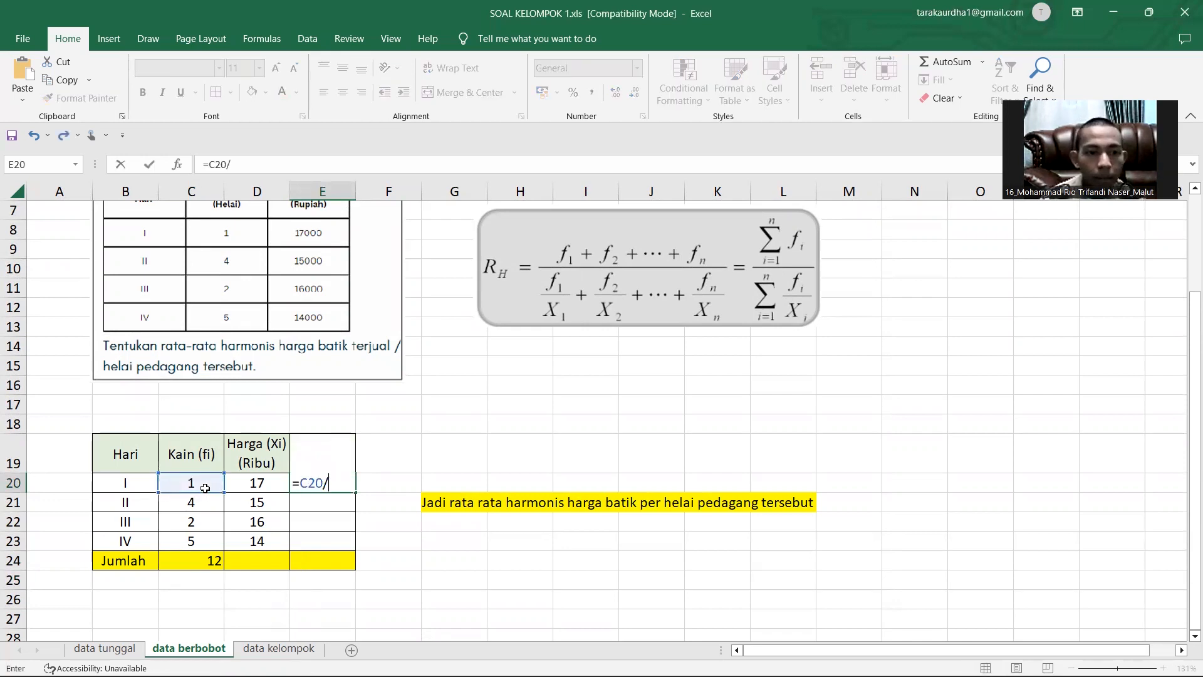
click(248, 485)
key(Return)
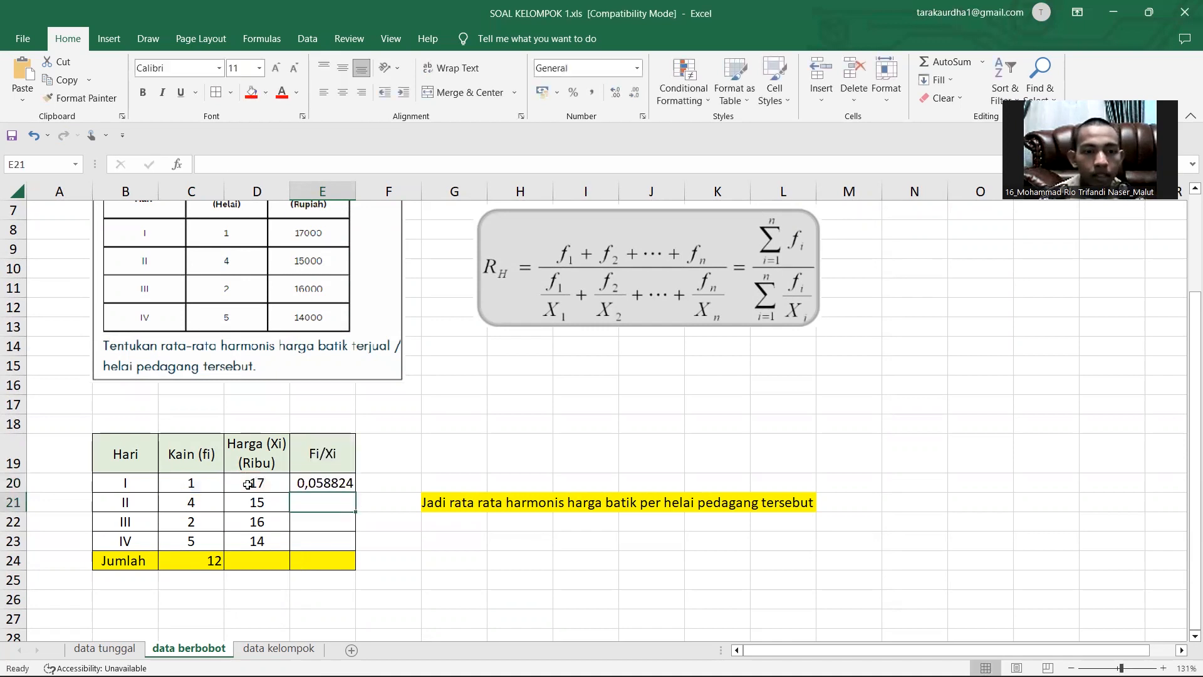
click(312, 483)
drag(356, 493, 356, 543)
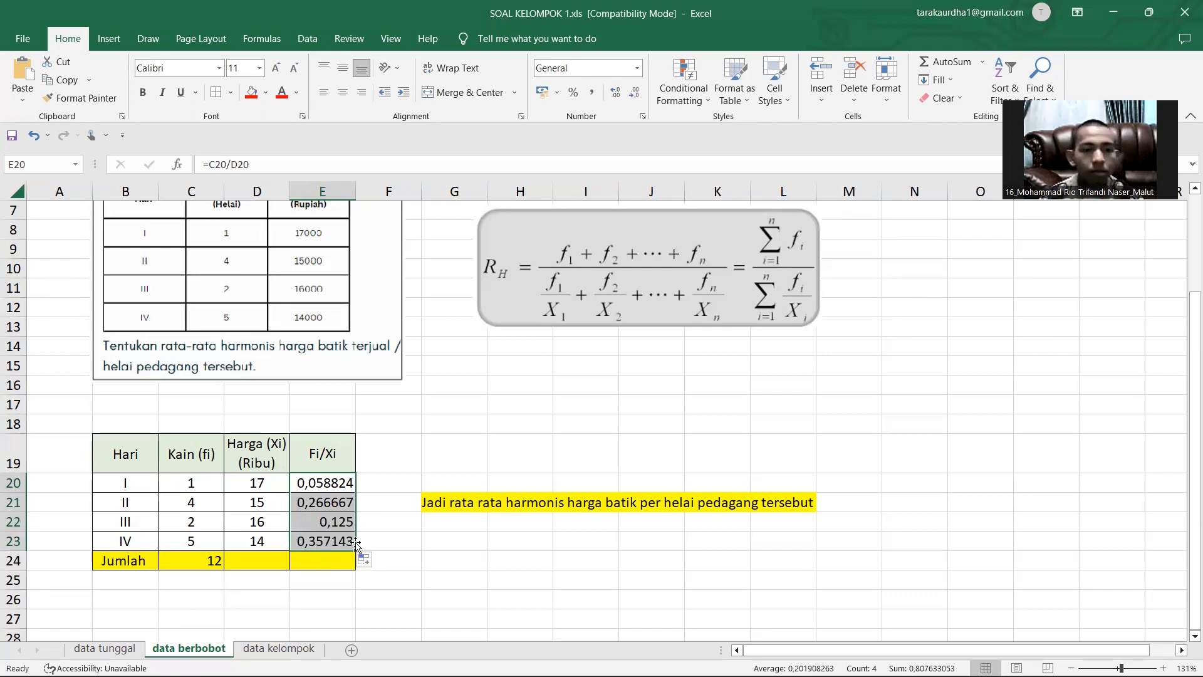
Total the Fi/Xi values in the Jumlah row by summing E20:E23 in E24.
click(309, 562)
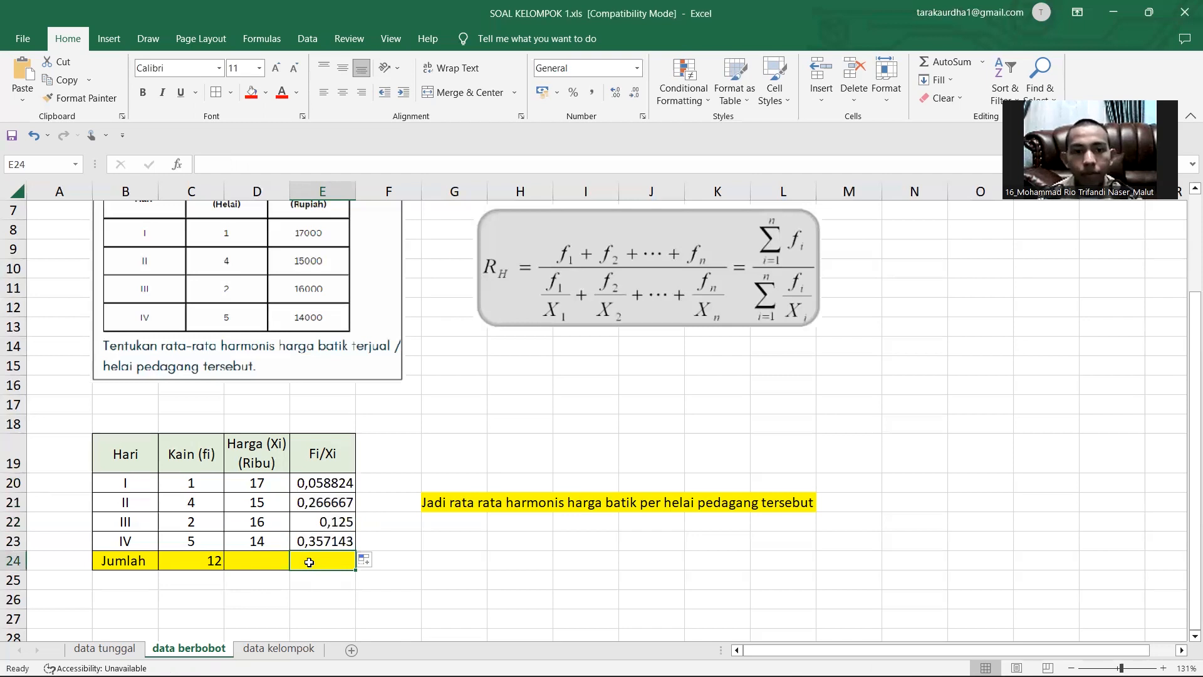
text(=su)
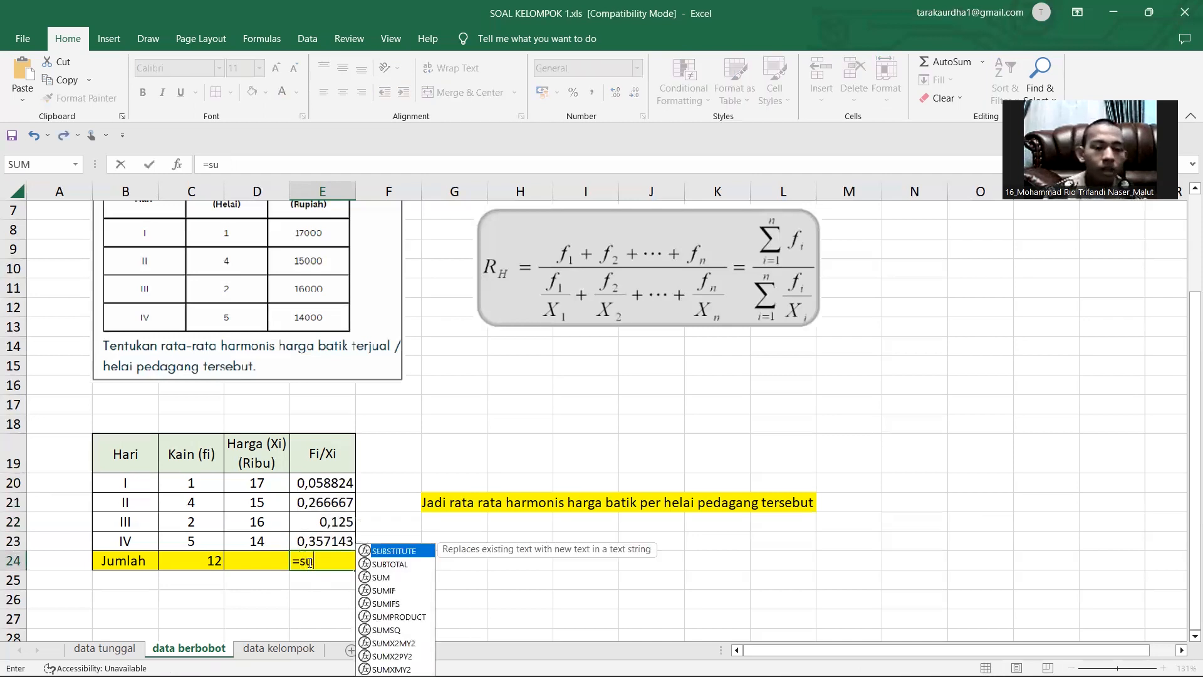
text(m()
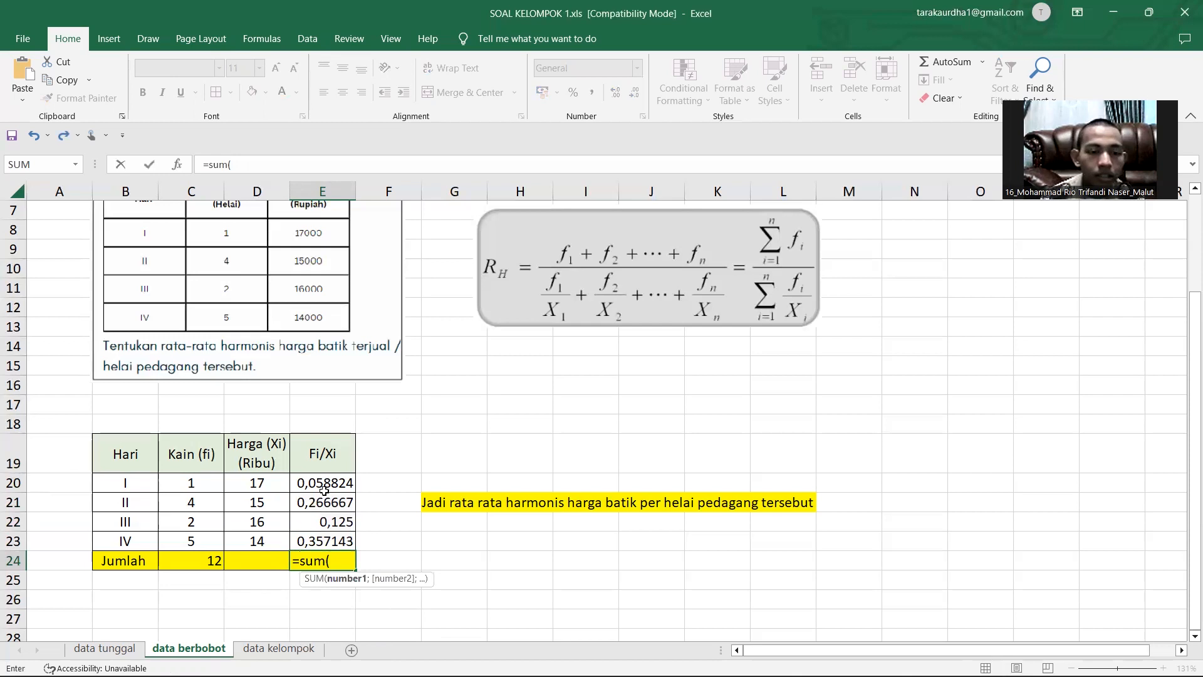
drag(326, 486, 330, 539)
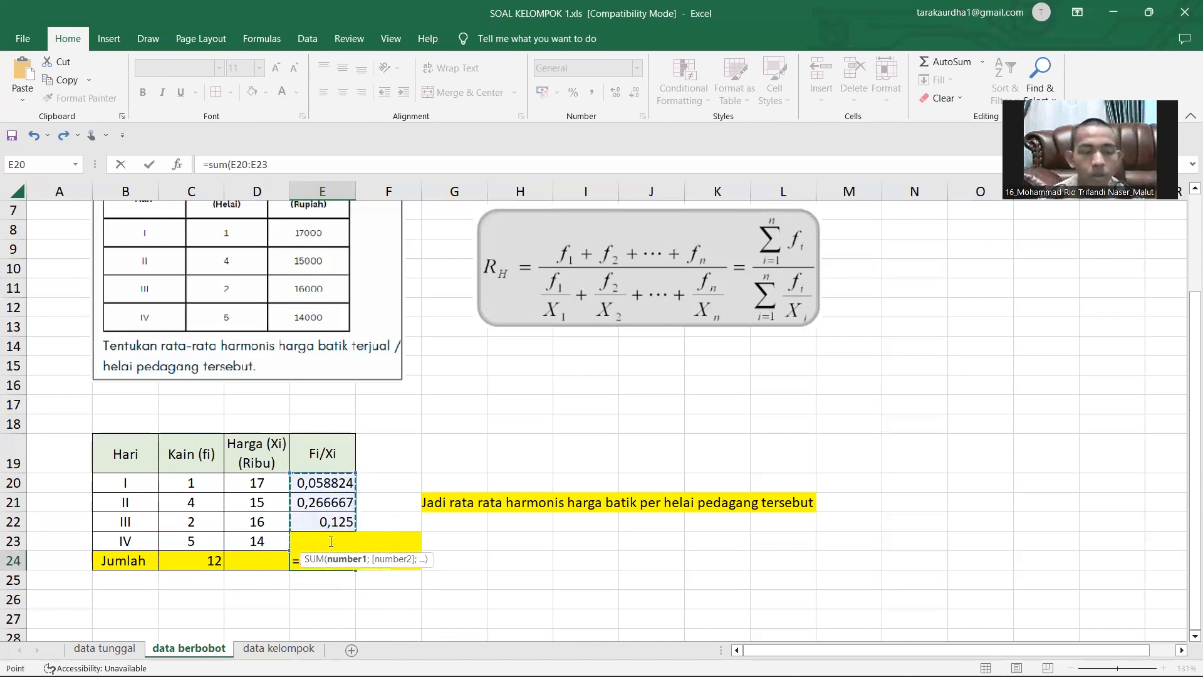
key(Return)
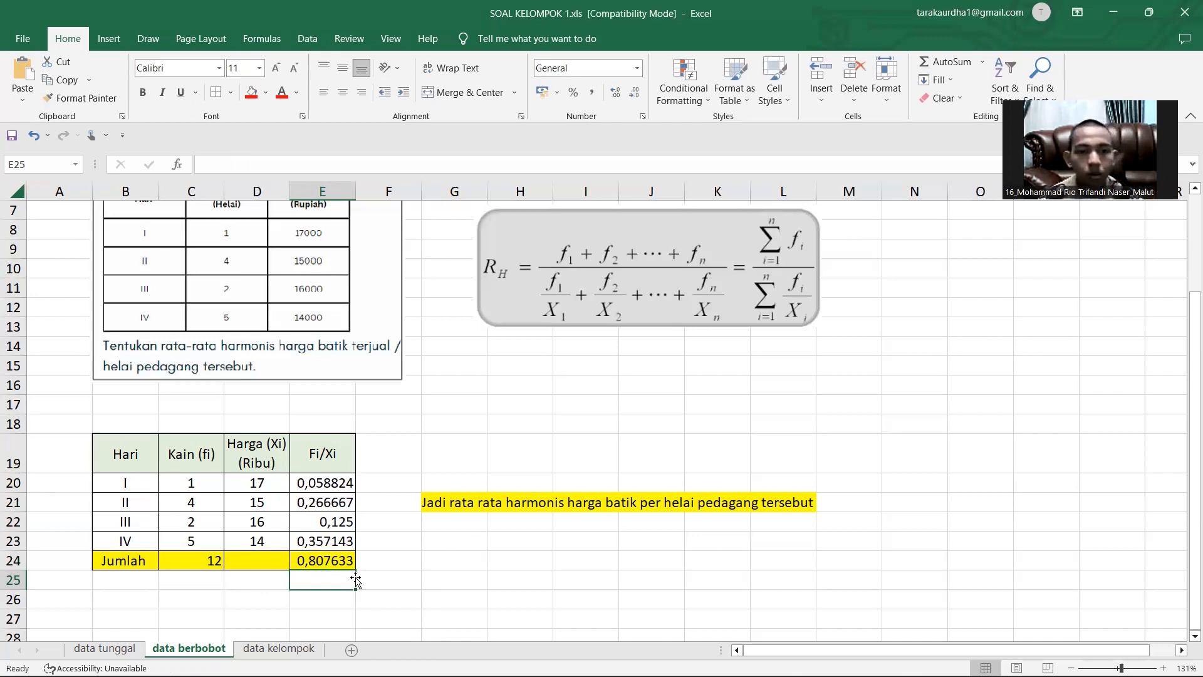
Calculate the weighted harmonic mean in G22, below the conclusion sentence, with the formula =C24/E24.
click(465, 523)
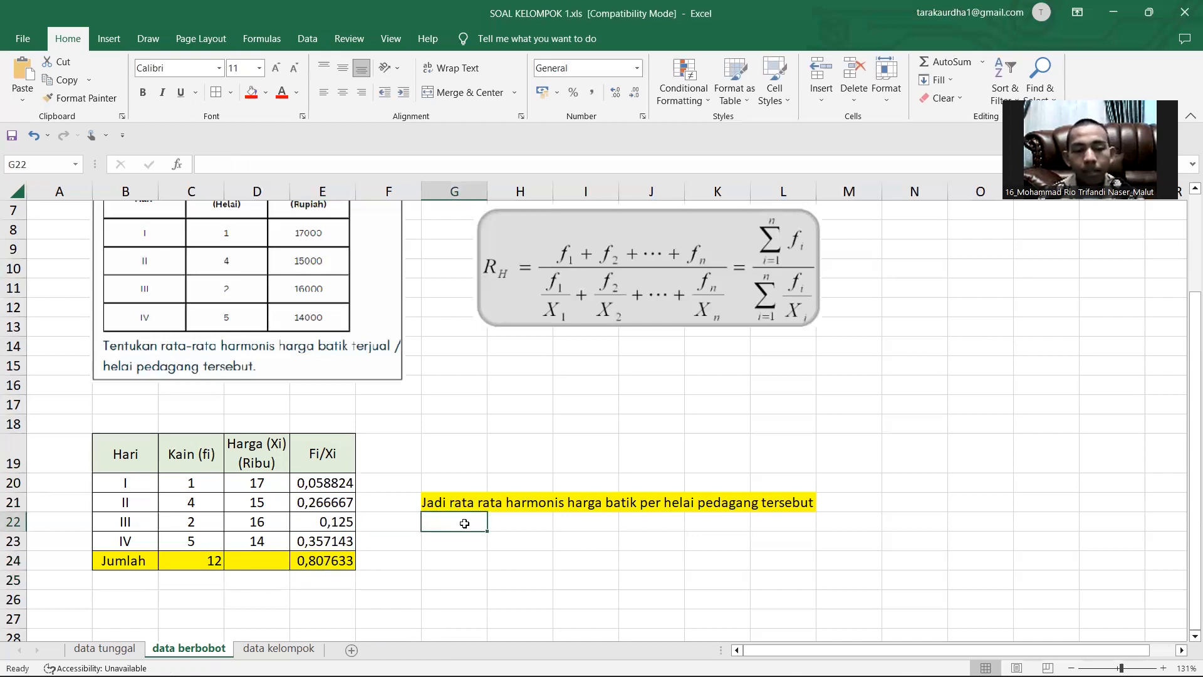
text(=)
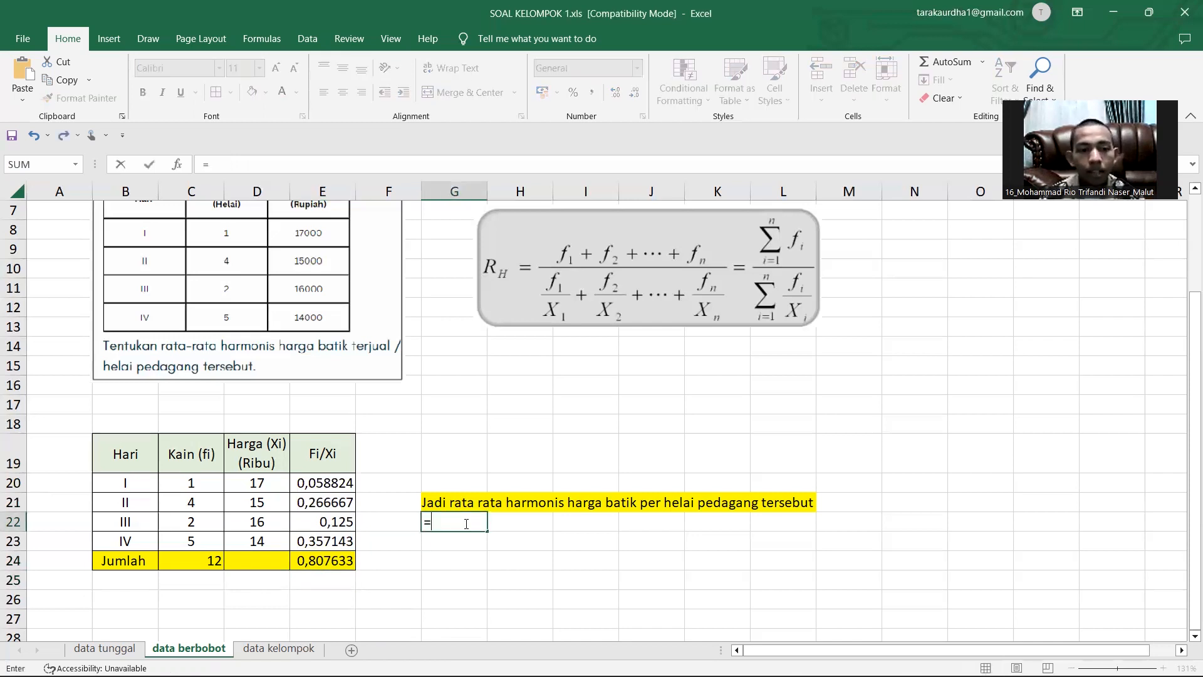
click(215, 564)
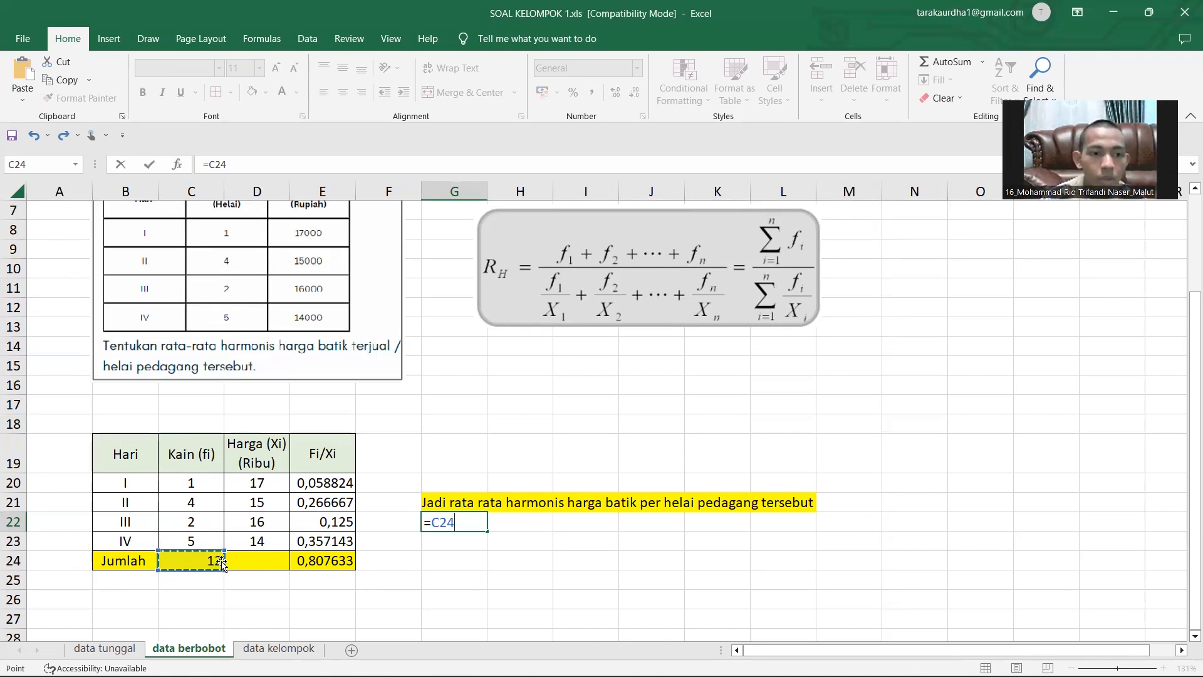
text(/)
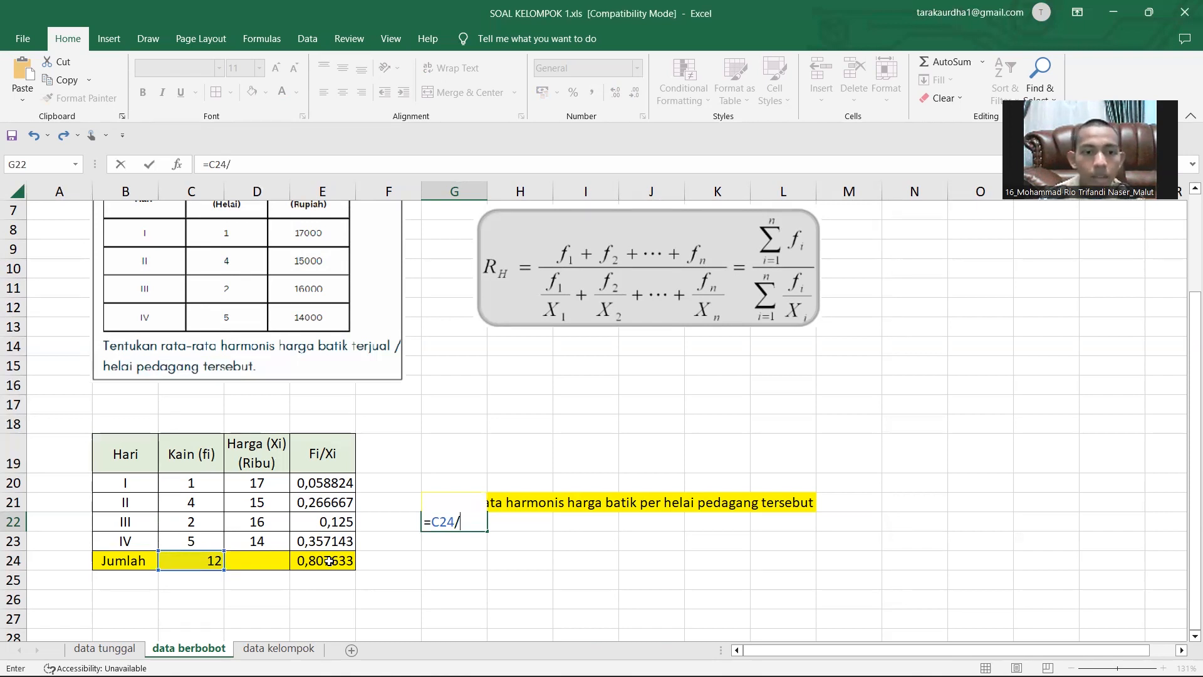
click(329, 561)
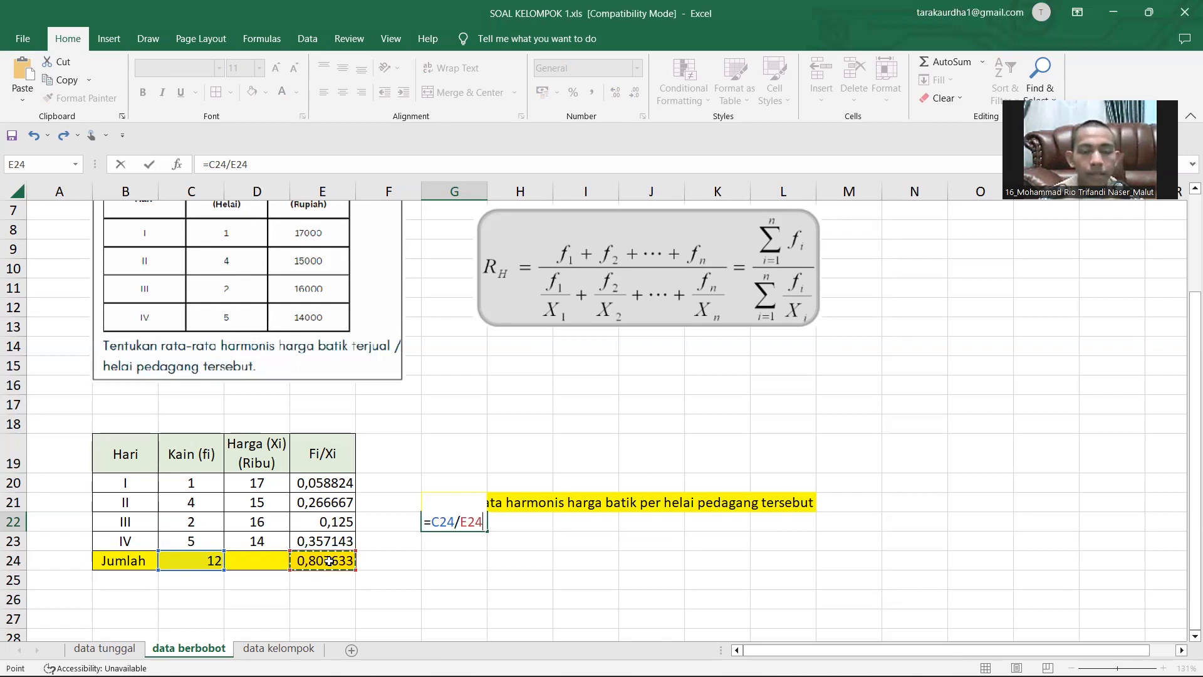
key(Return)
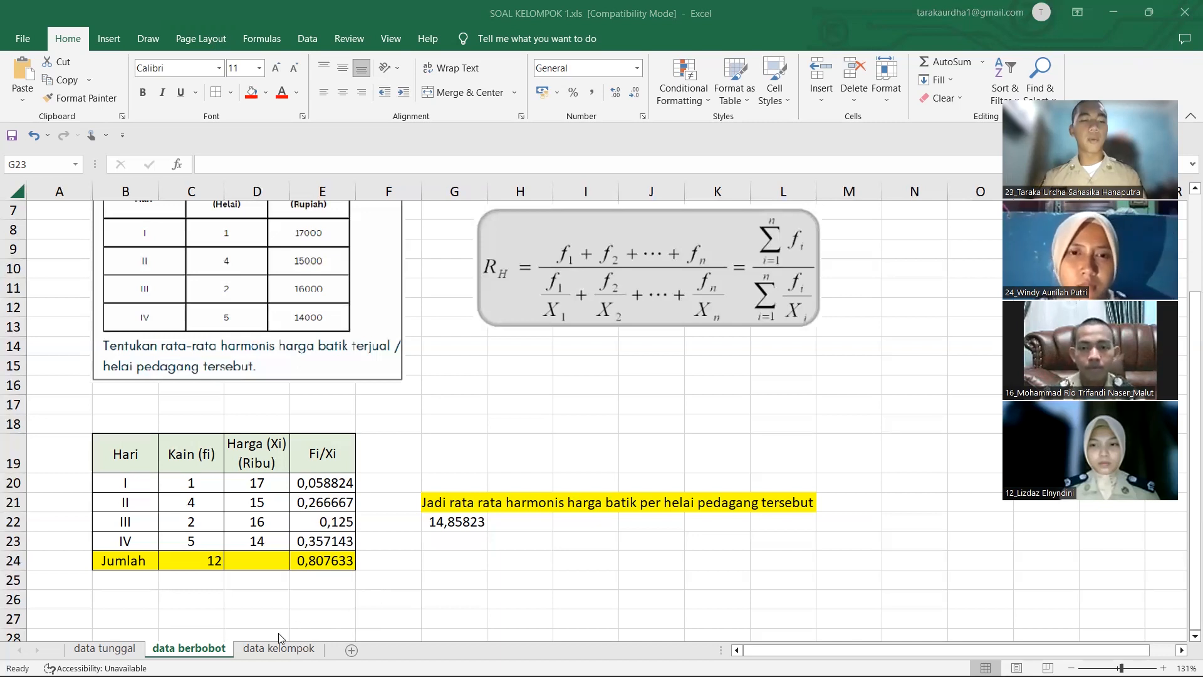
Switch to the "data kelompok" sheet and clear the Rh result in J20 and the JUMLAH totals in G28 and E28.
click(282, 650)
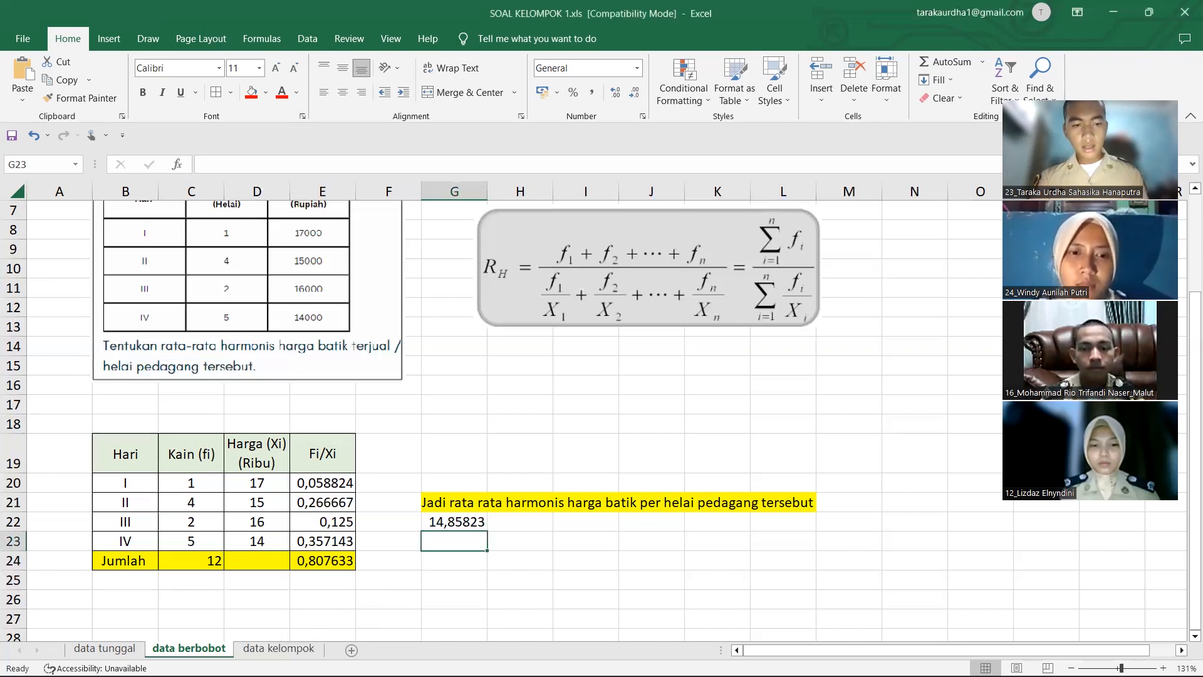
click(280, 651)
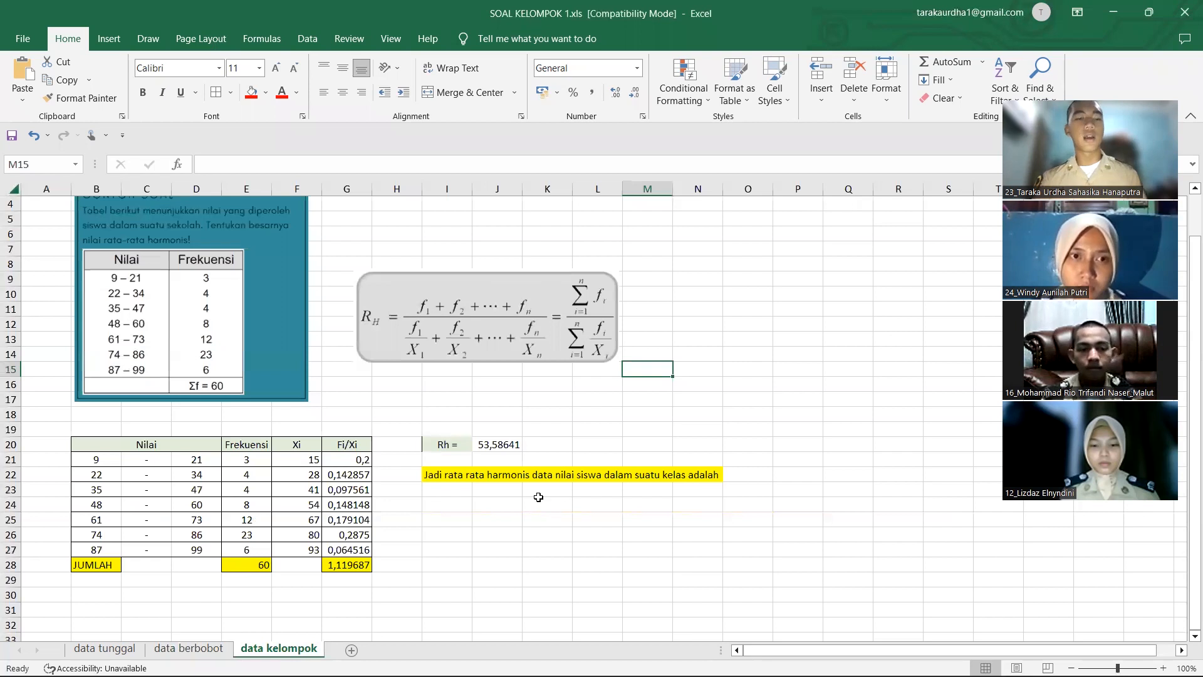
scroll(538, 495, up, 1)
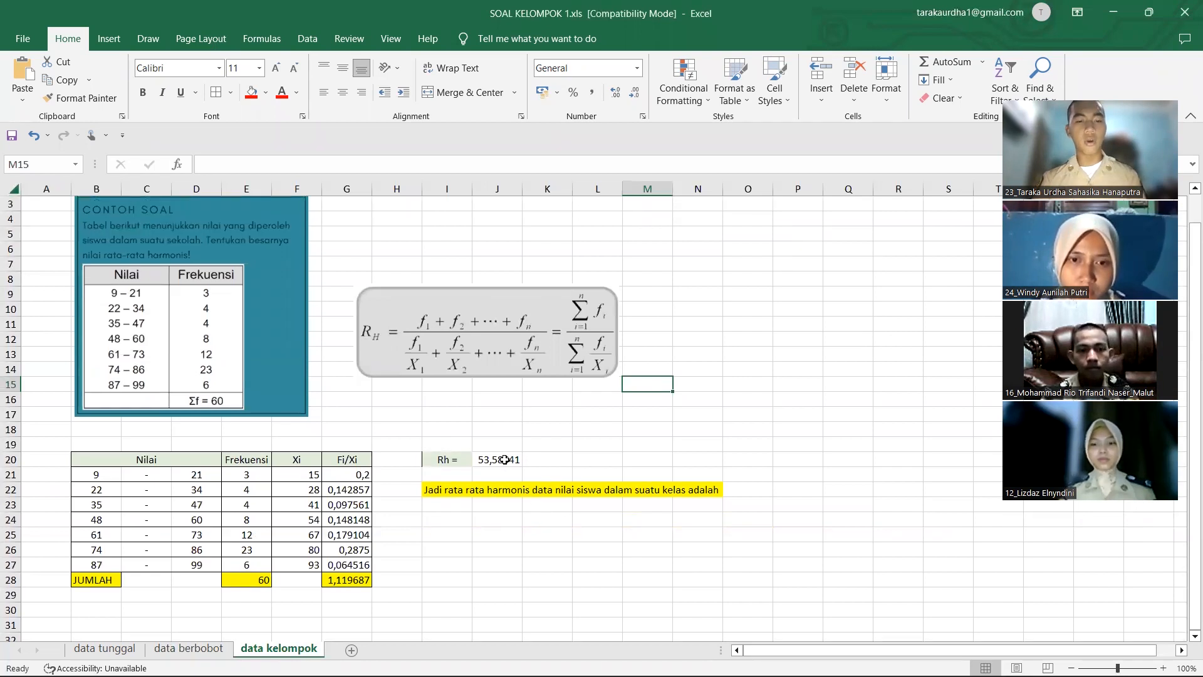
click(506, 459)
key(BackSpace)
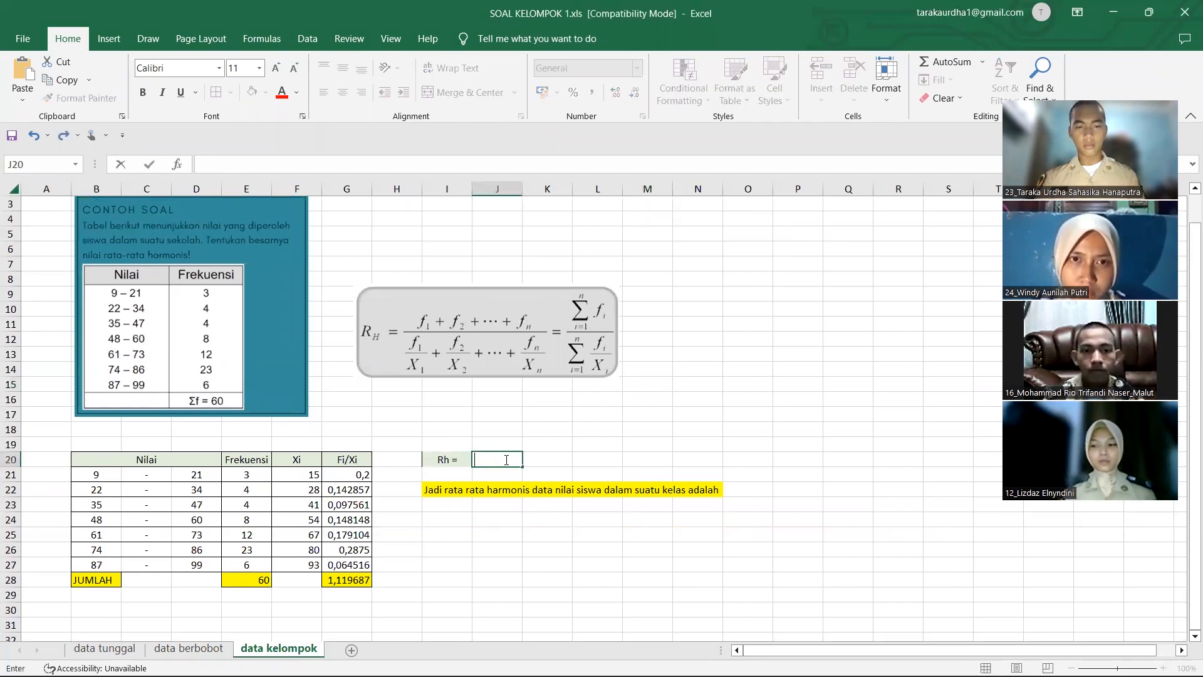
click(360, 577)
key(Delete)
click(261, 578)
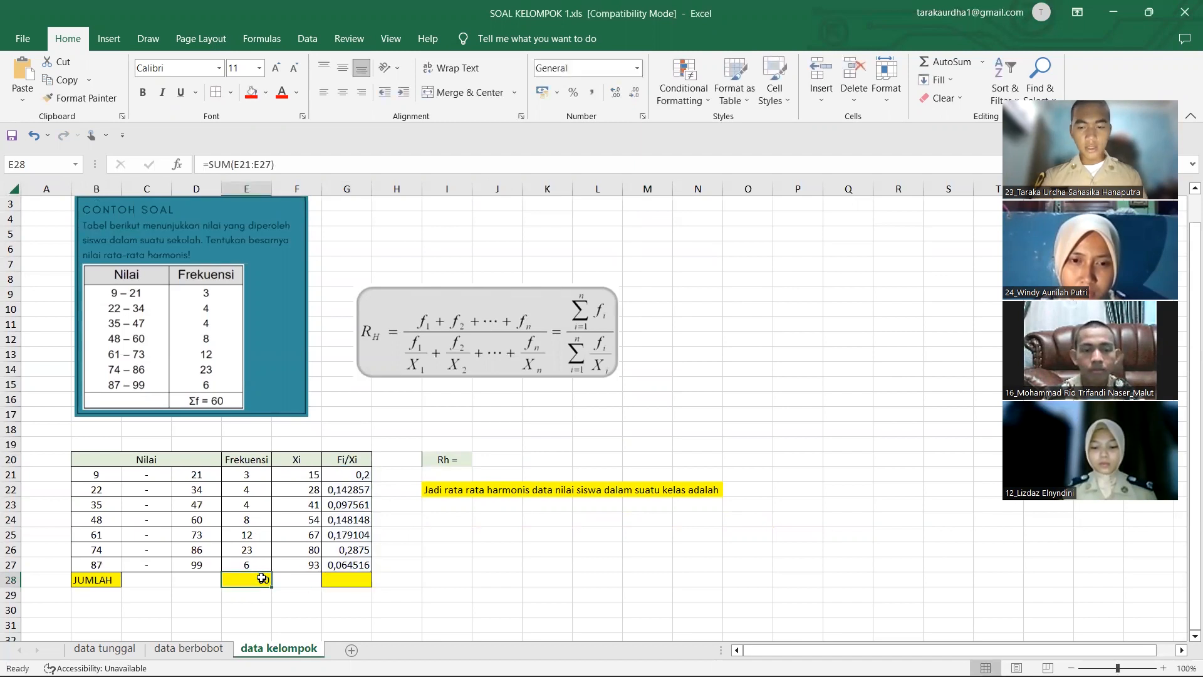
key(BackSpace)
click(274, 605)
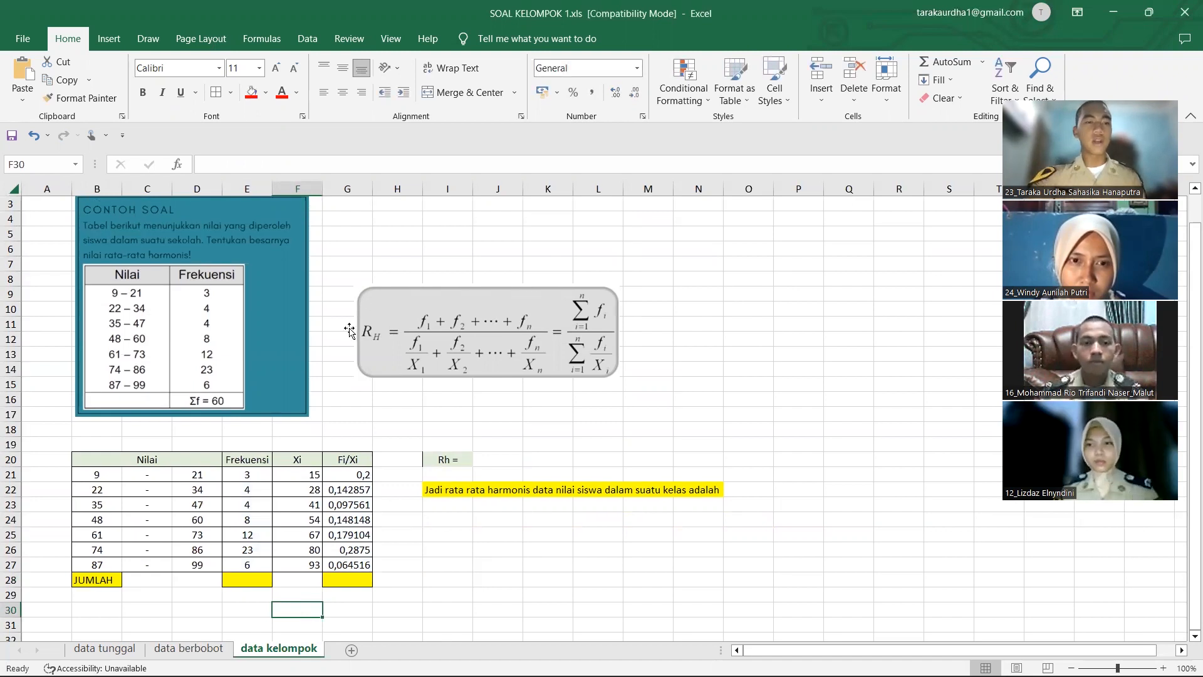
Total the Frekuensi column in the JUMLAH row by summing E21:E27 in E28.
ctrl+scroll(349, 331, up, 3)
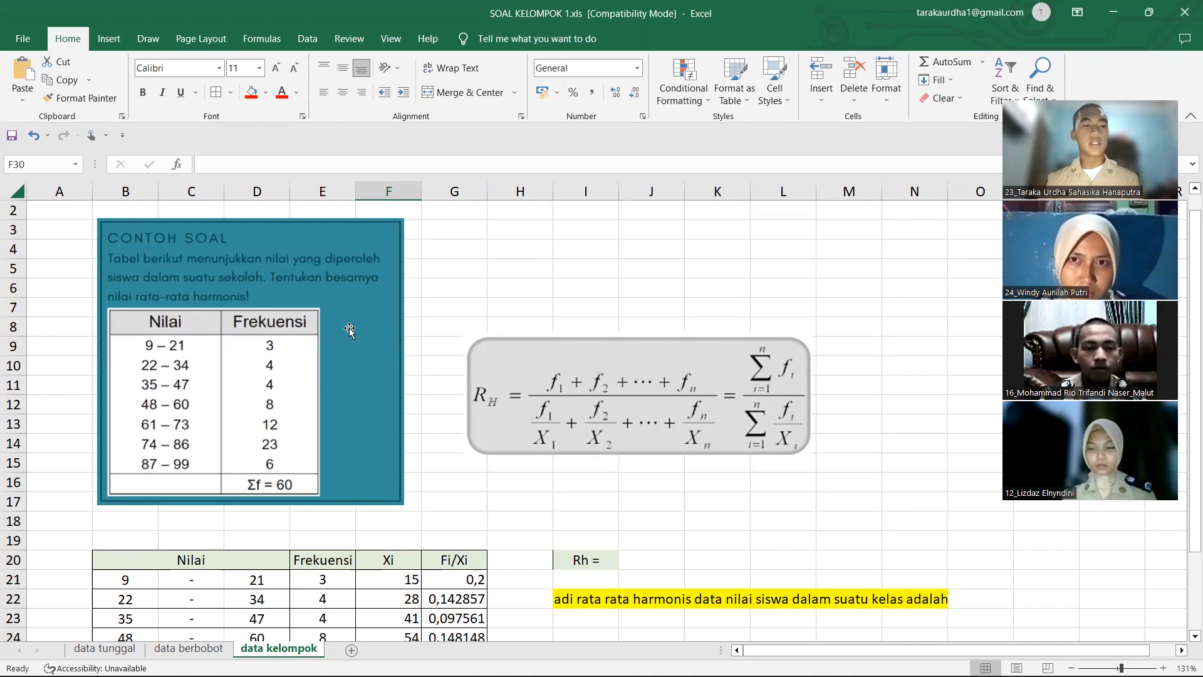
scroll(349, 330, down, 1)
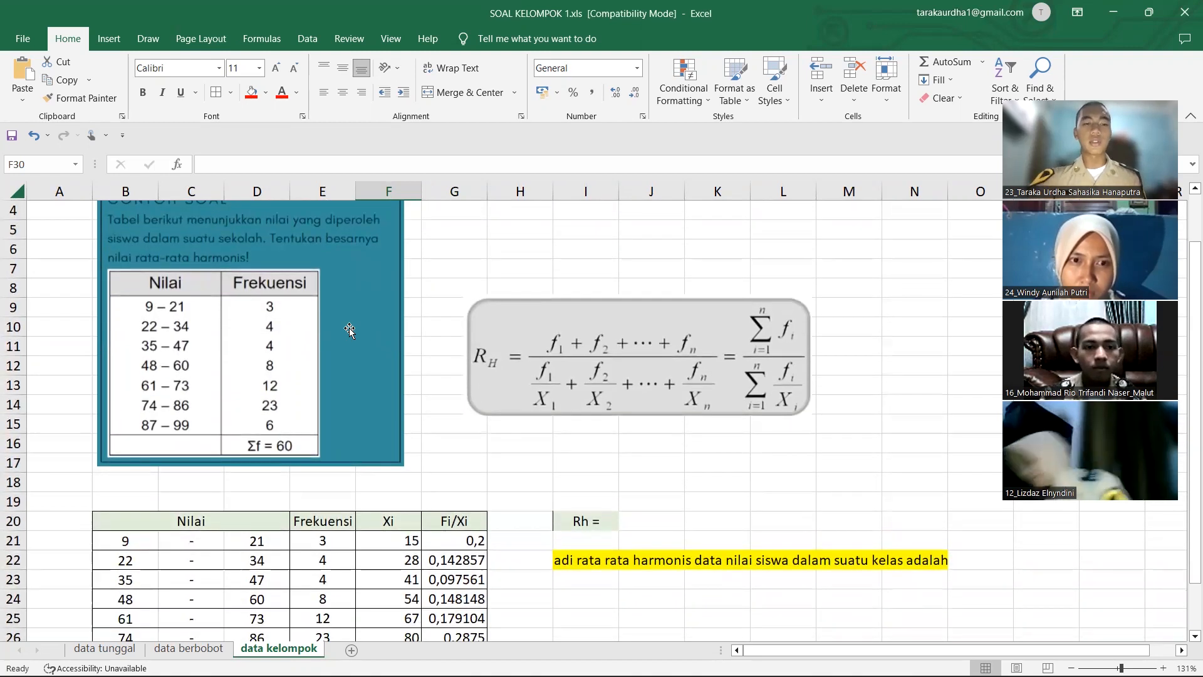
scroll(350, 330, down, 2)
scroll(350, 330, down, 1)
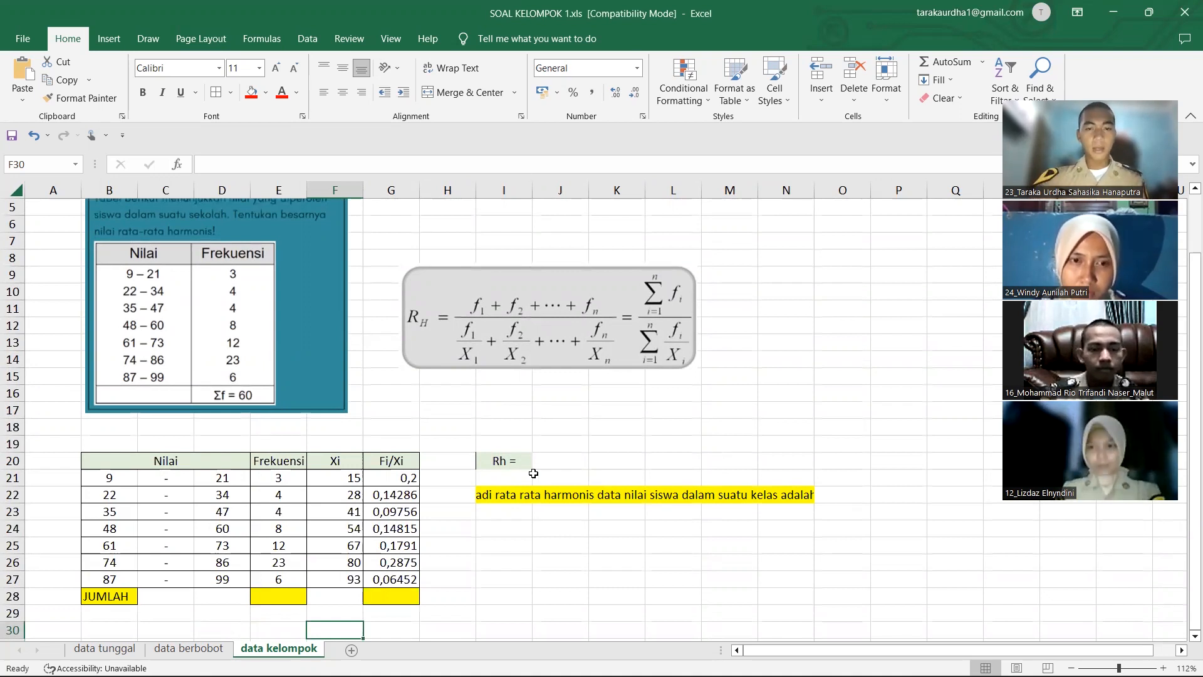
scroll(533, 473, down, 1)
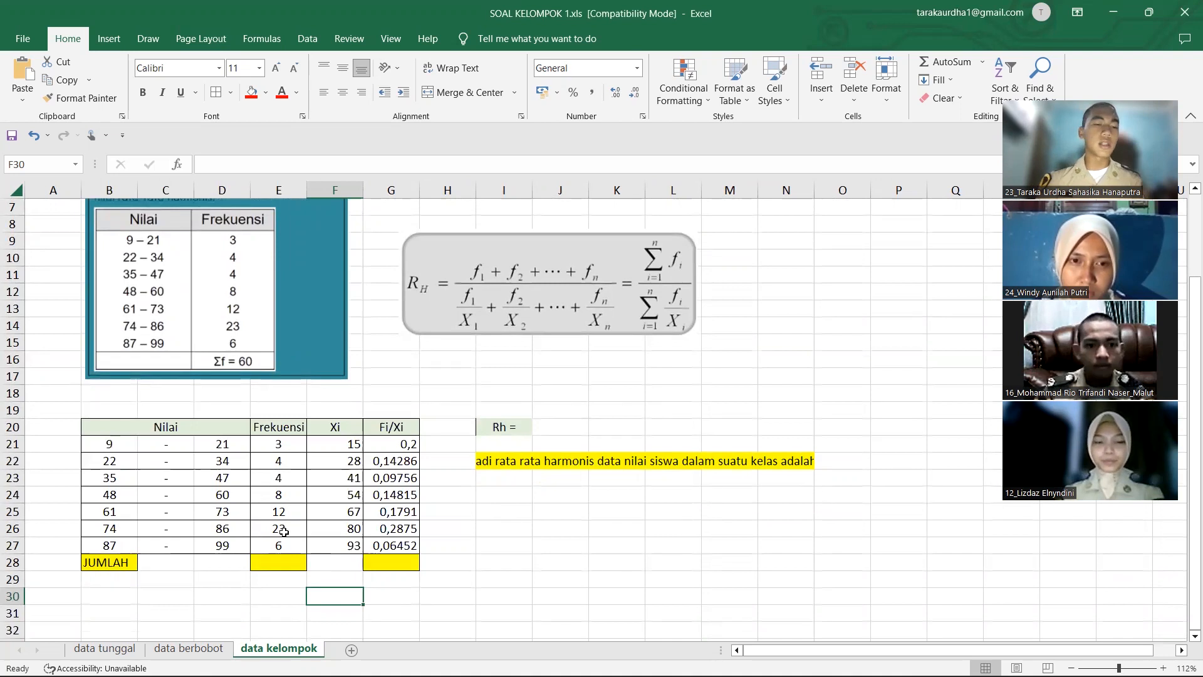
click(280, 565)
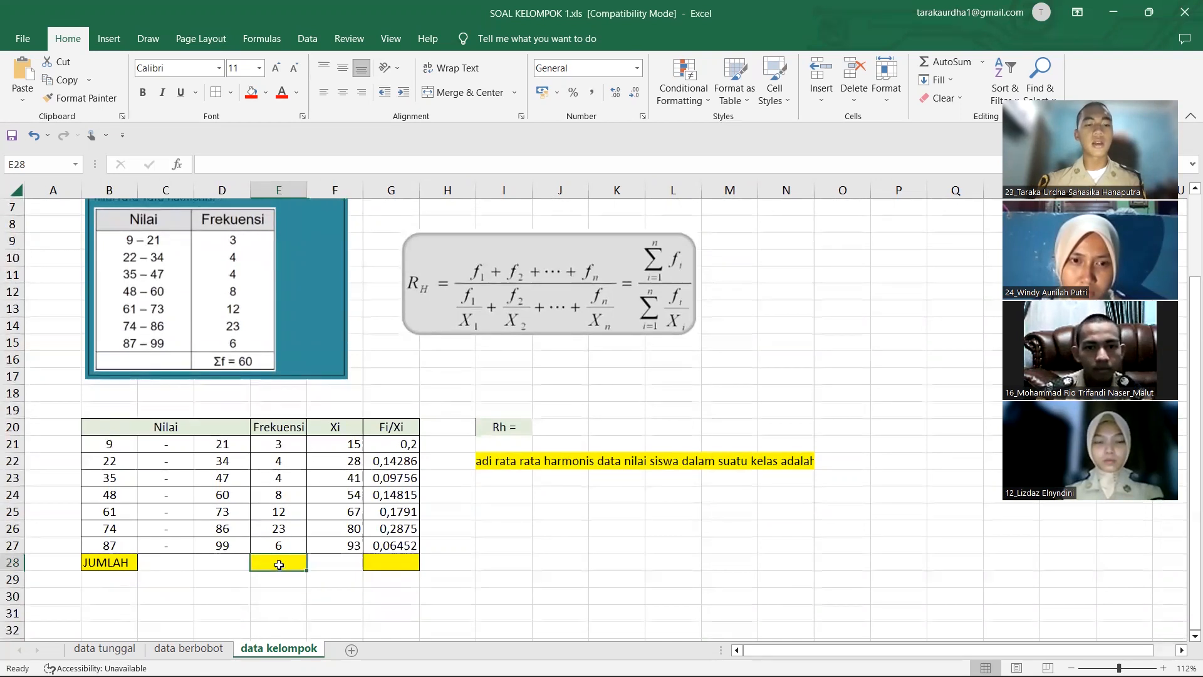
text(=)
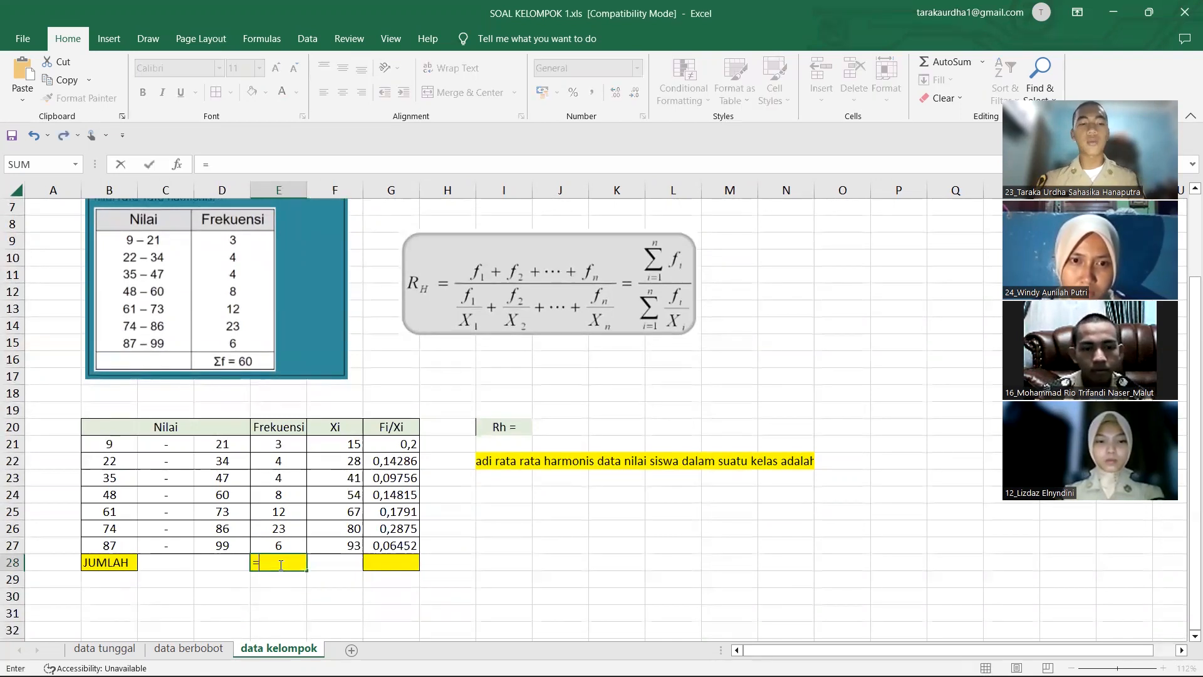
text(sum()
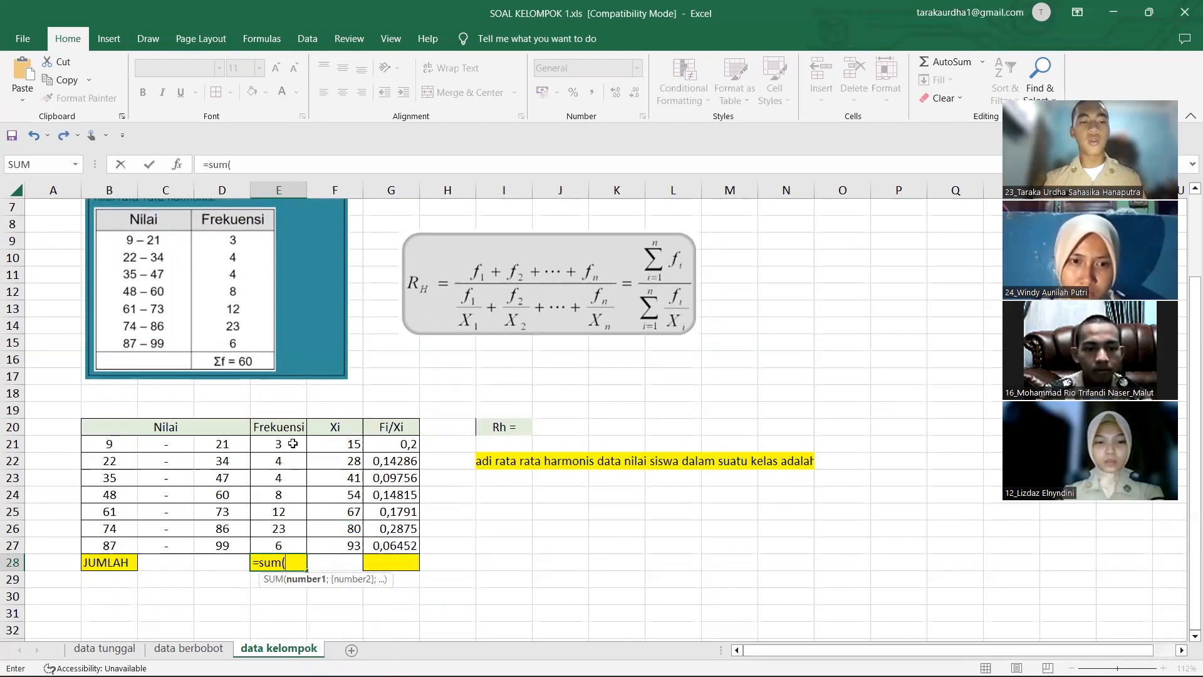
drag(293, 443, 294, 541)
key(Return)
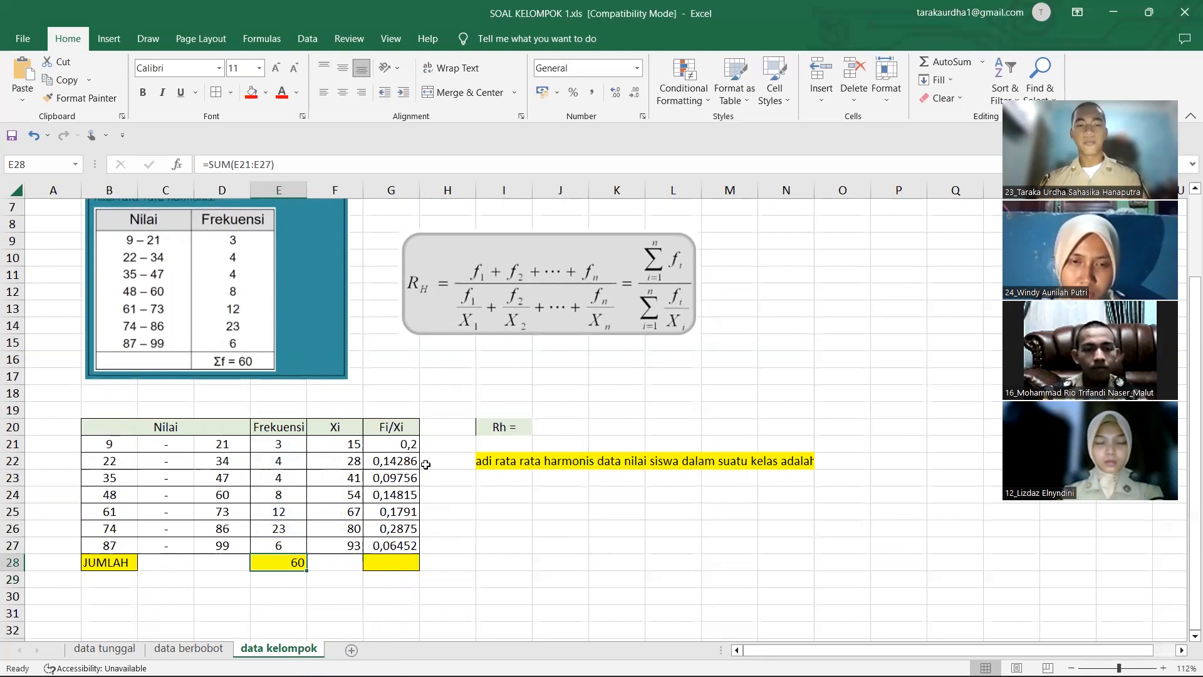
Clear the existing Fi/Xi formulas from cells G21 to G27.
double_click(408, 446)
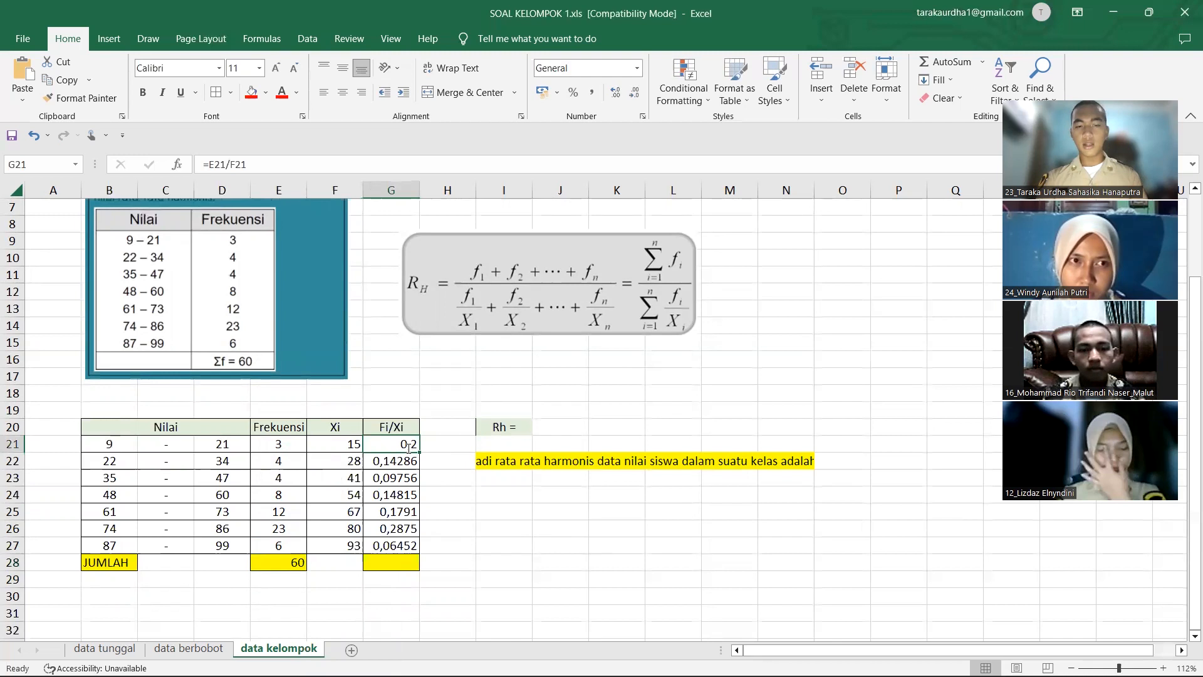
double_click(403, 462)
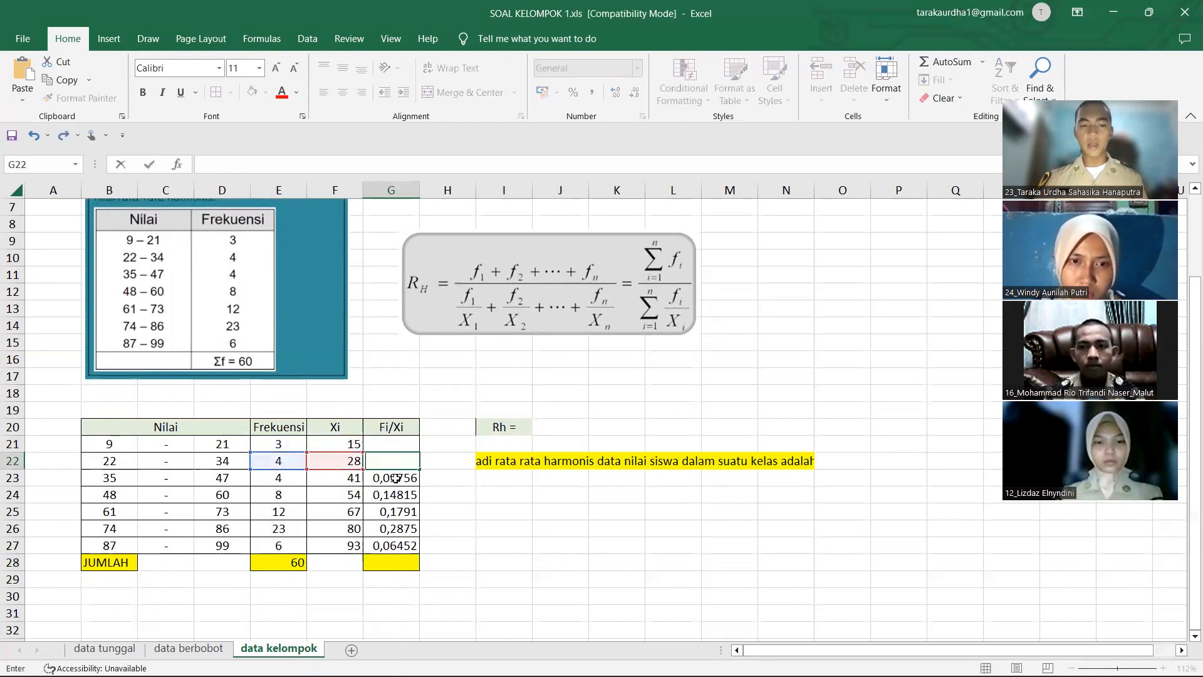
double_click(399, 479)
double_click(397, 493)
click(401, 513)
double_click(402, 519)
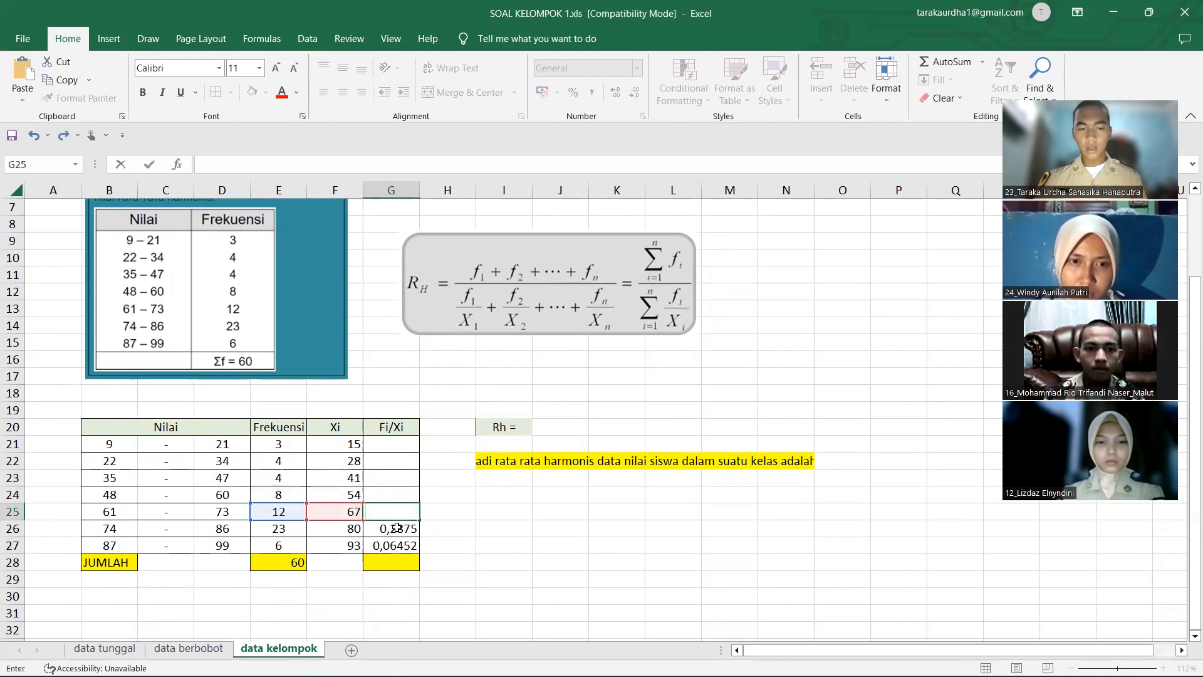
double_click(399, 530)
double_click(399, 543)
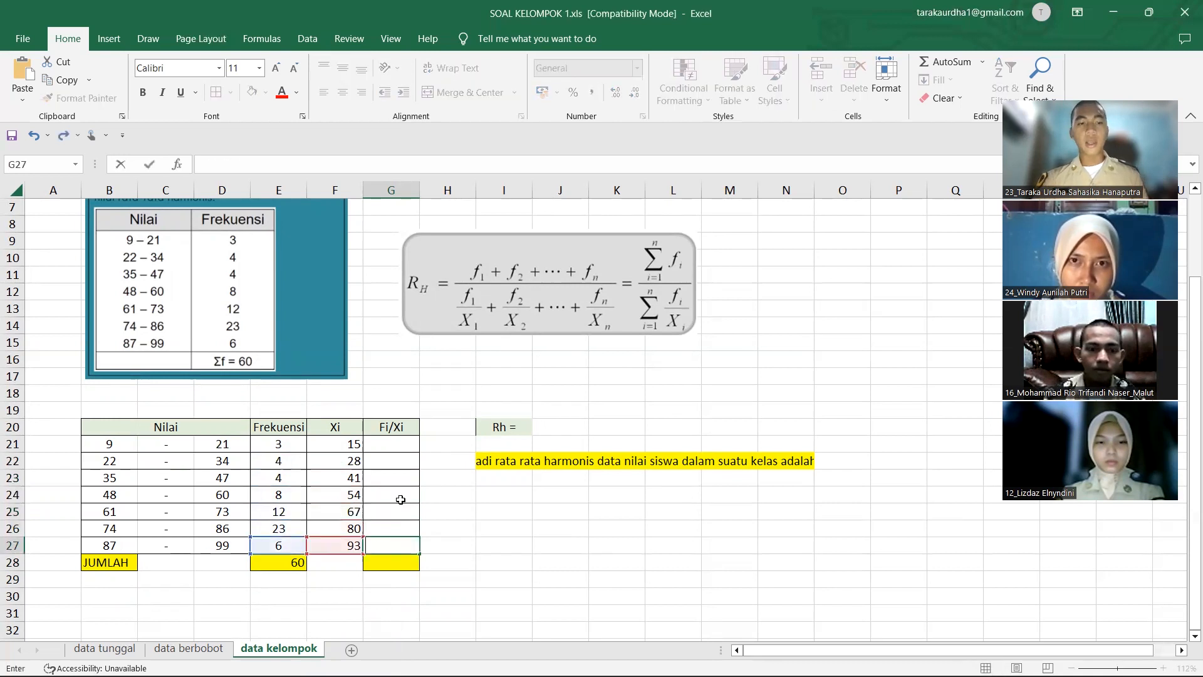
Enter =E21/F21 in G21 for the first Fi/Xi value and reselect that cell.
click(403, 450)
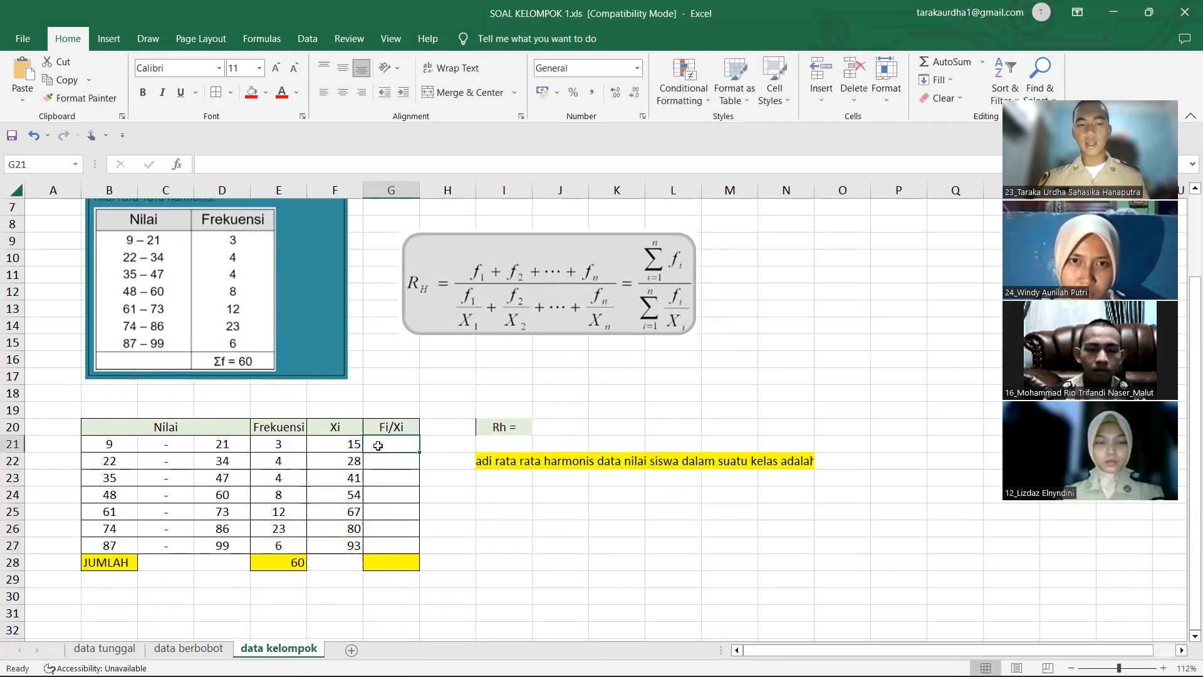
text(=)
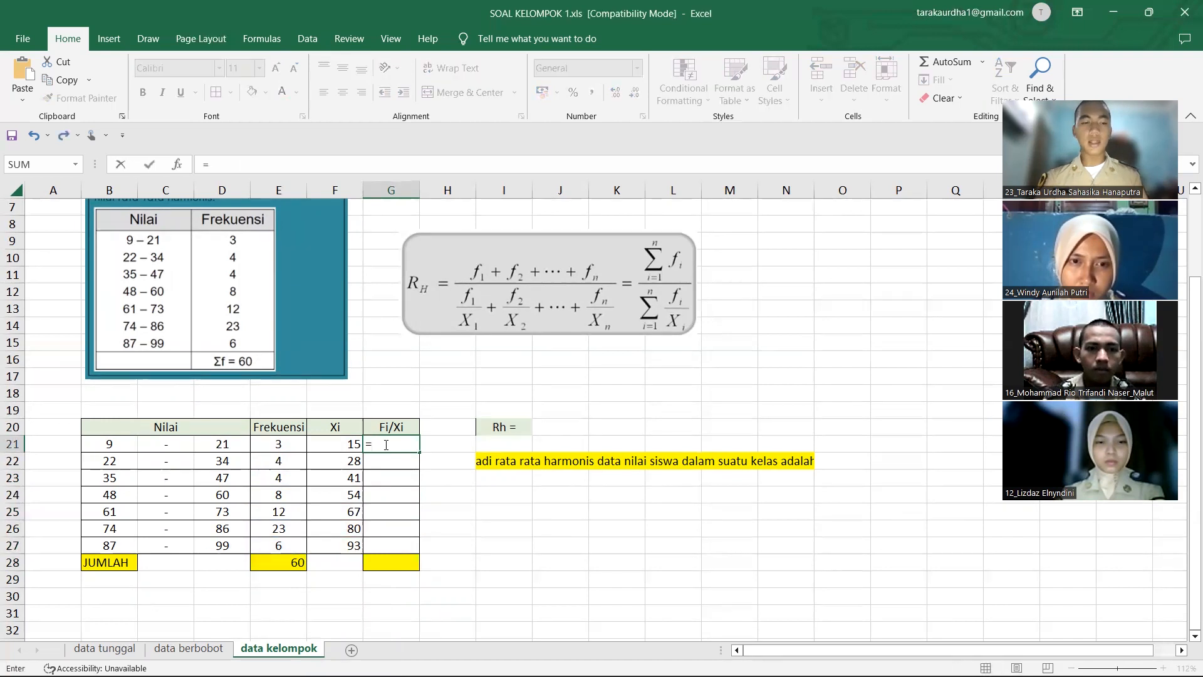
click(302, 451)
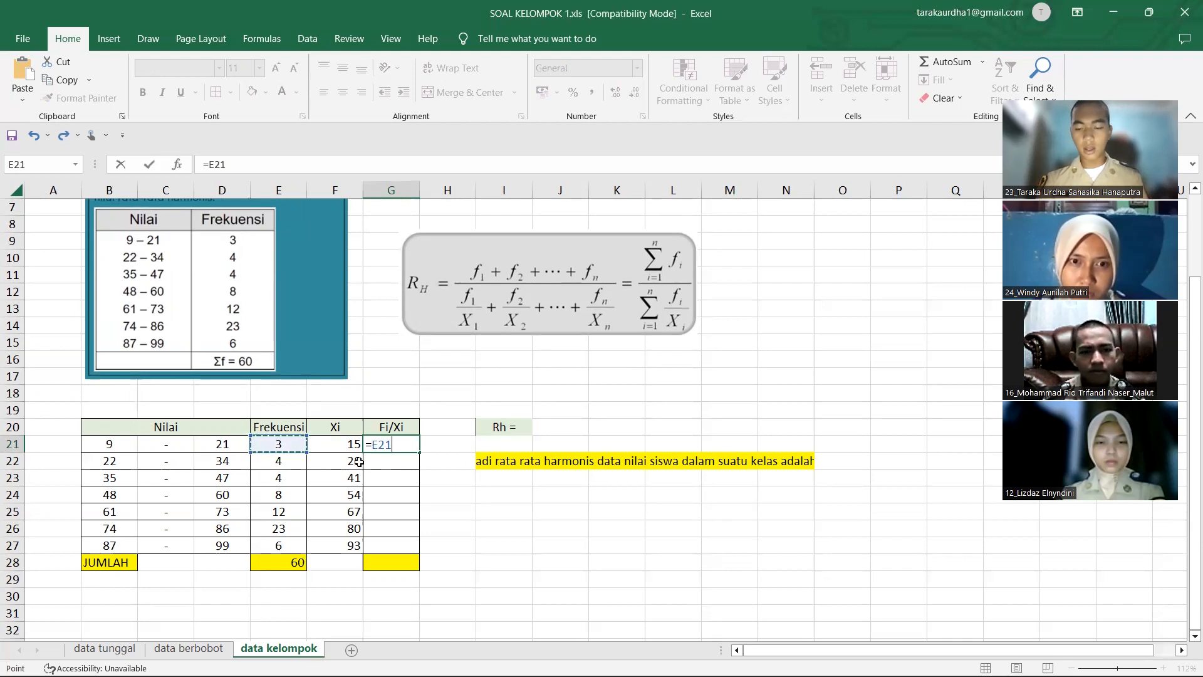
text(/)
click(325, 441)
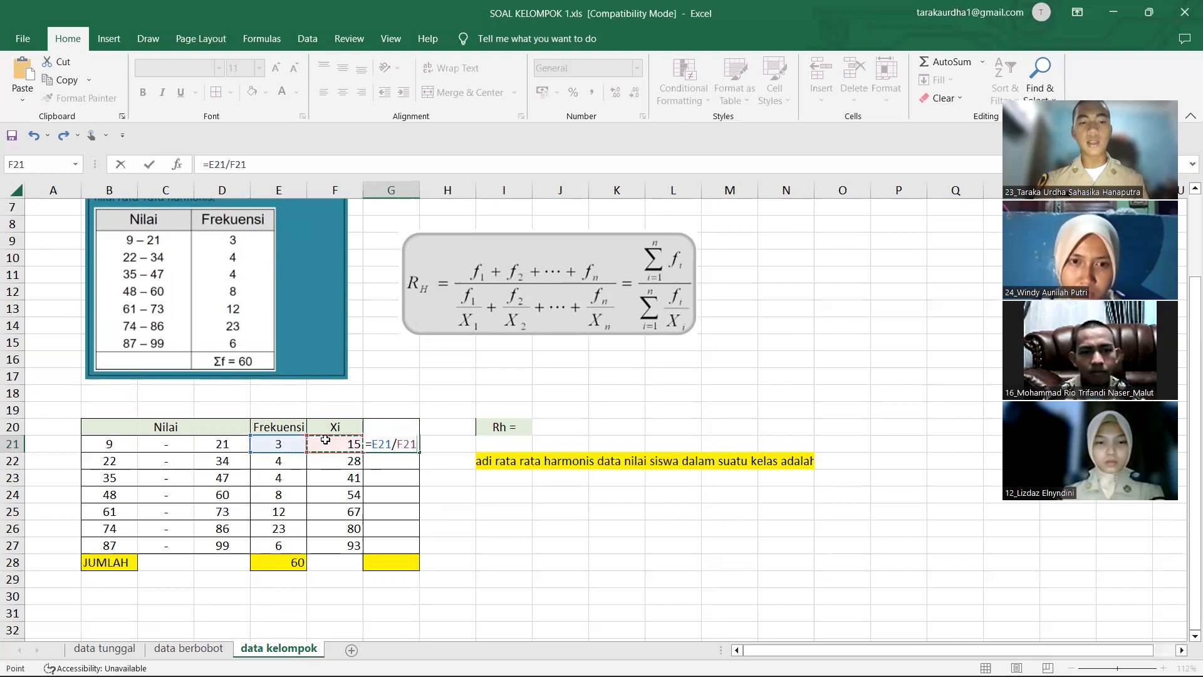
key(Return)
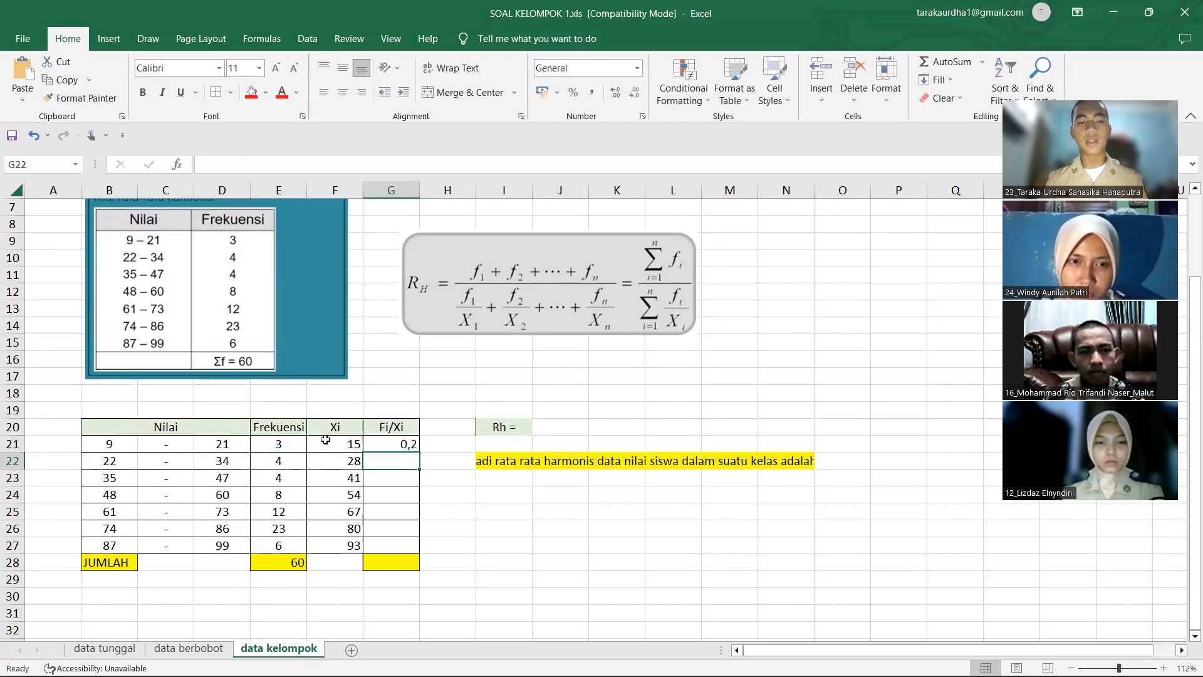
click(408, 445)
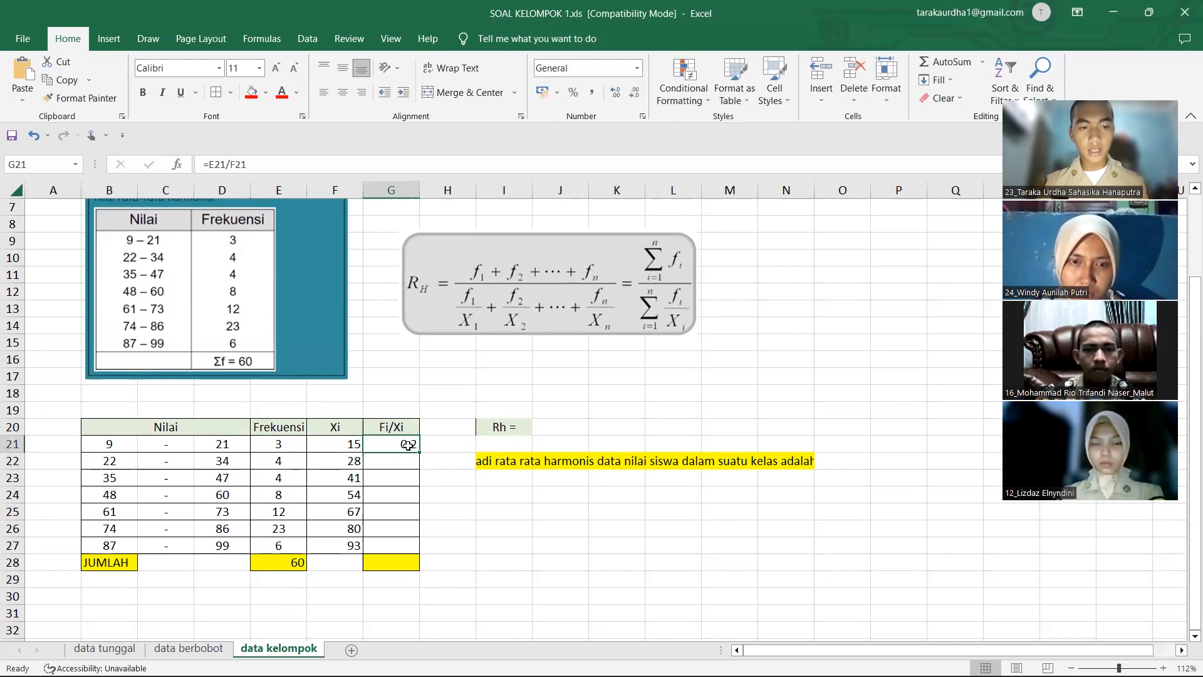
Fill the Fi/Xi formula from G21 down to G27 and total the column in G28 with =SUM(G21:G27).
drag(418, 452, 419, 550)
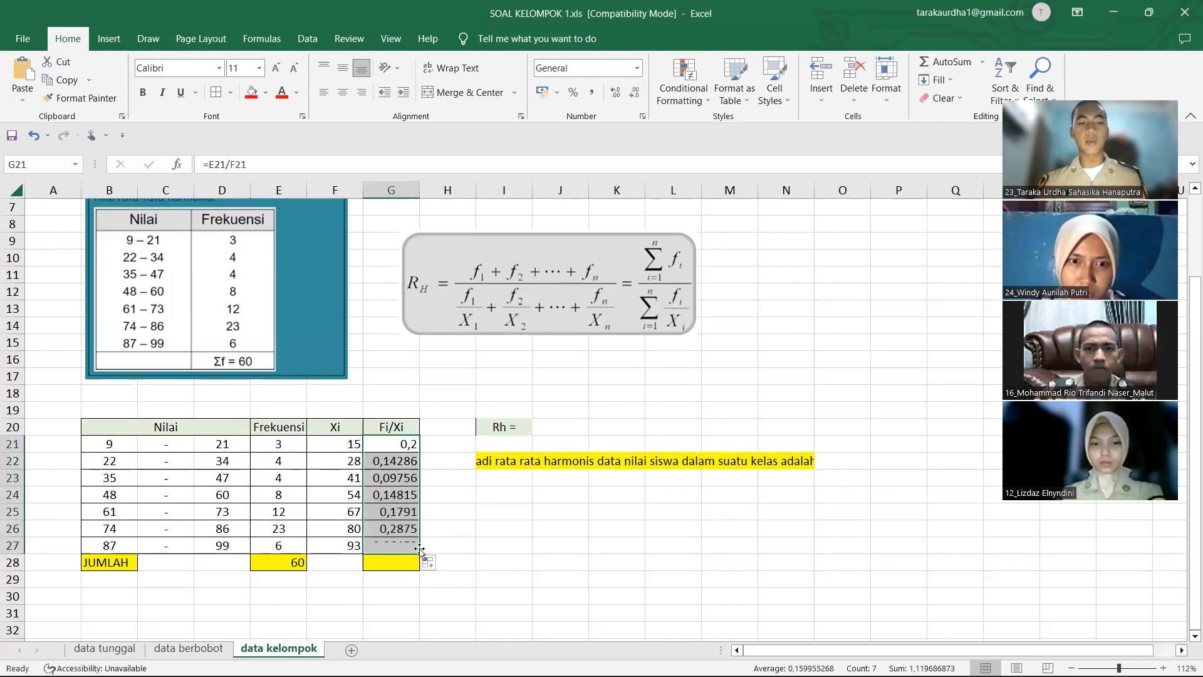
click(552, 529)
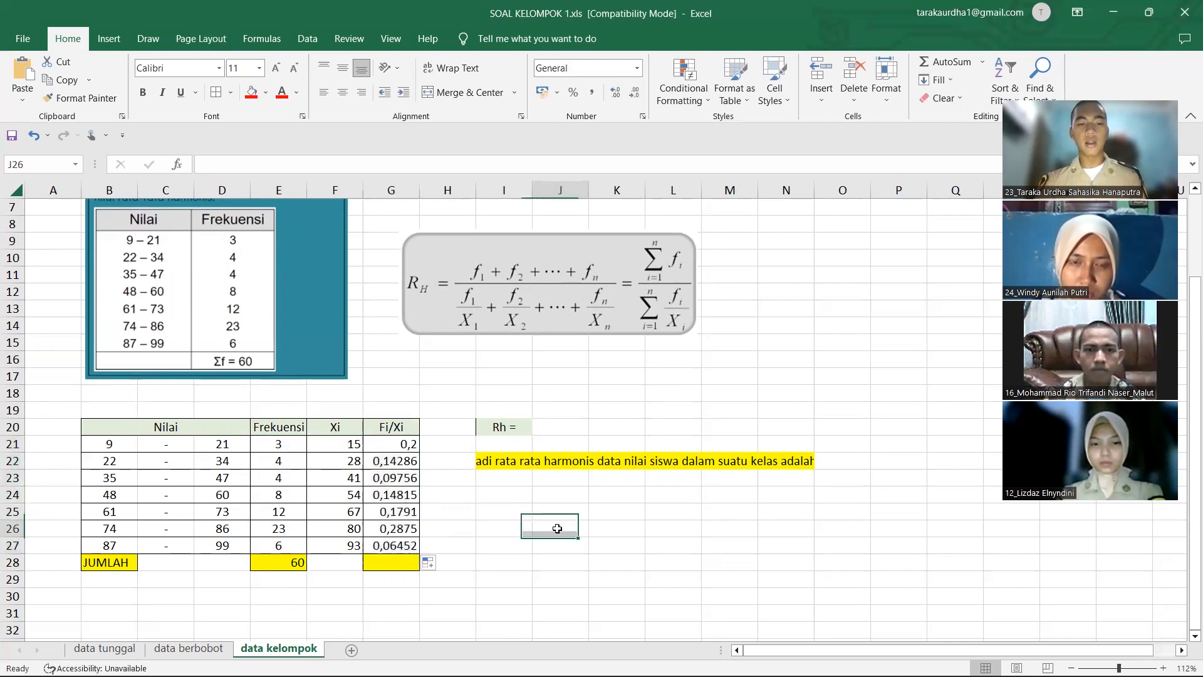
click(397, 571)
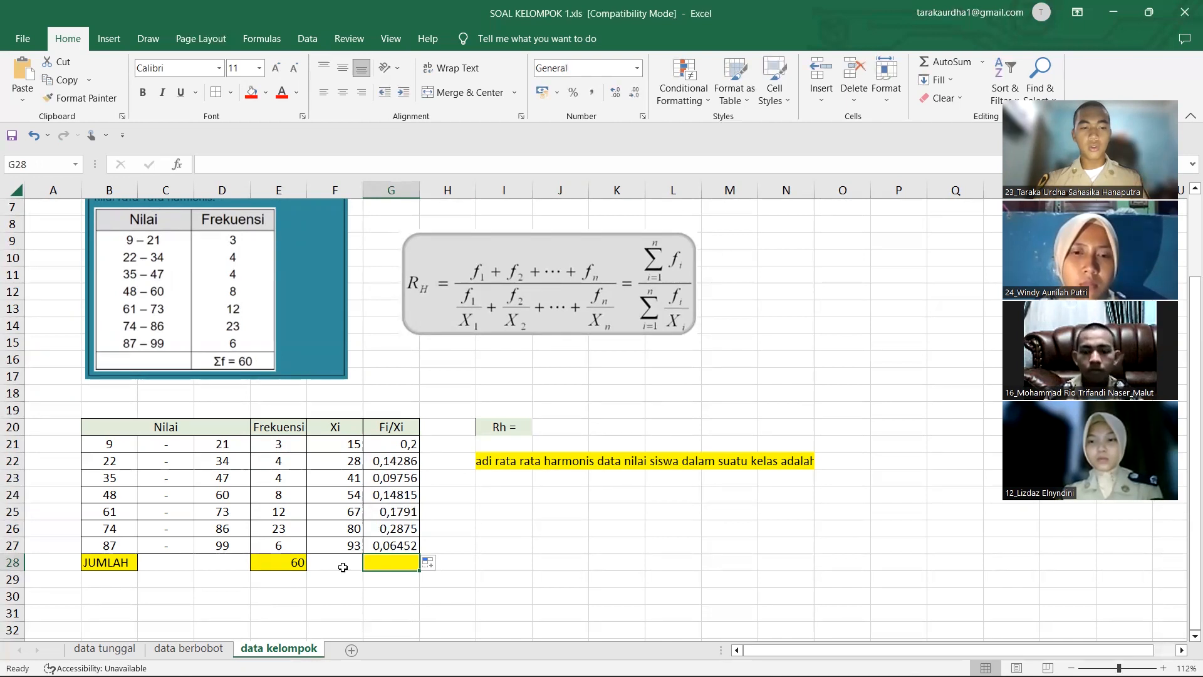
text(=)
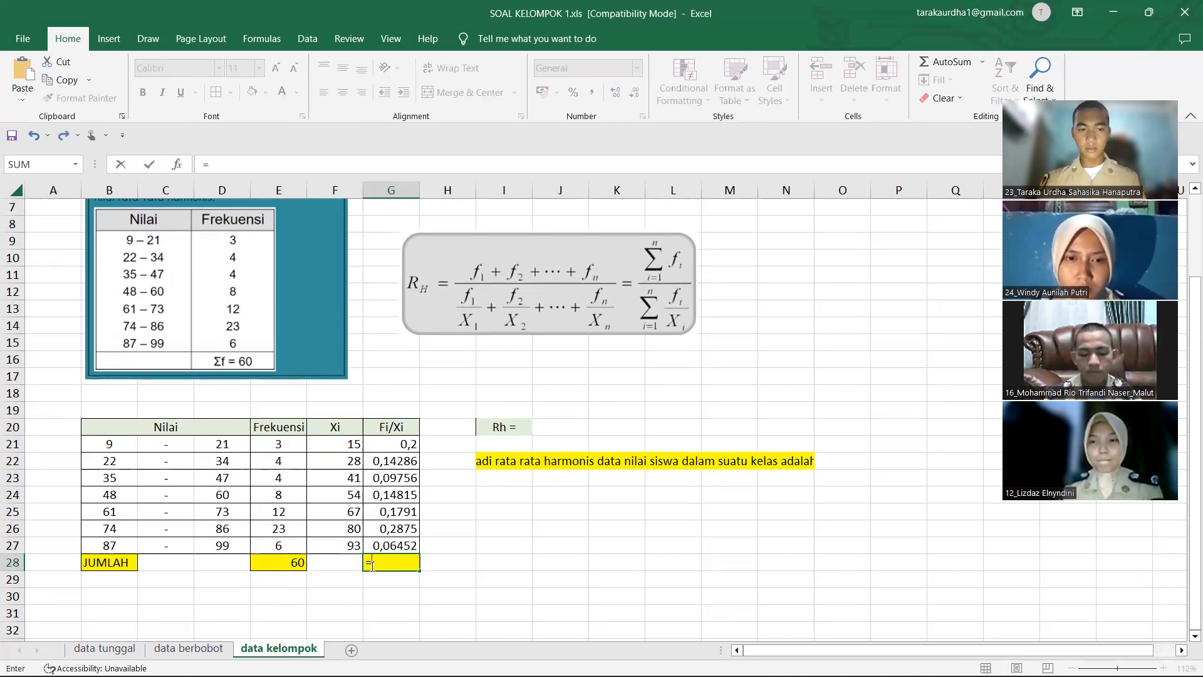
text(sum)
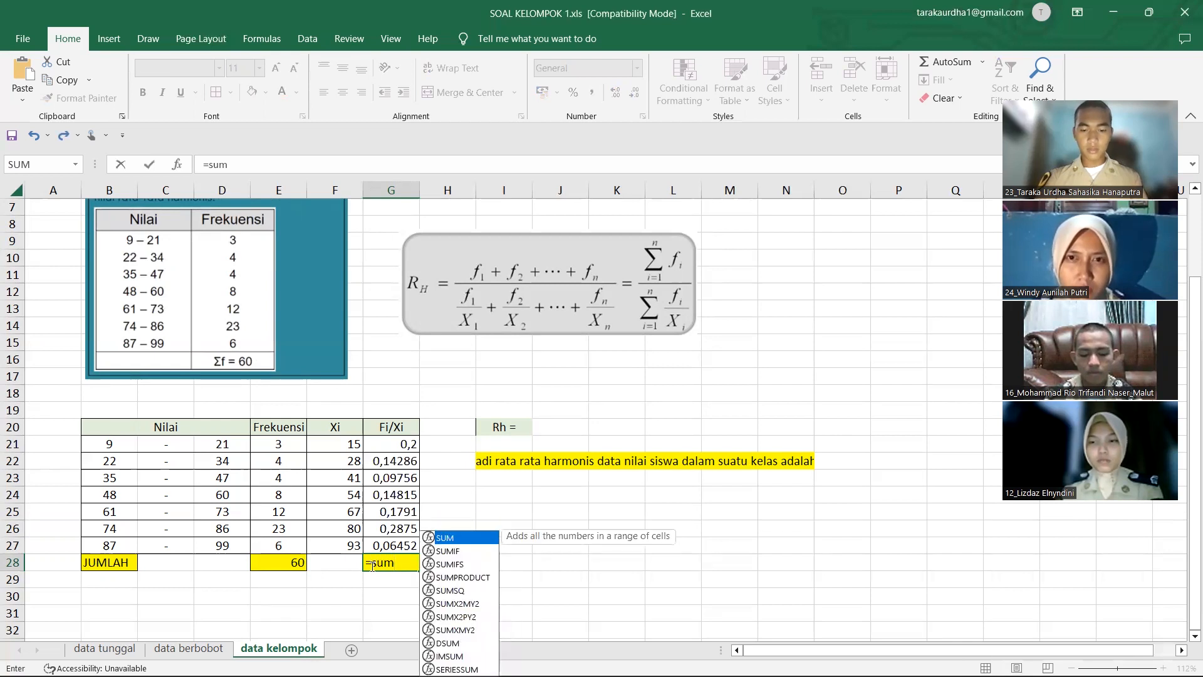
text(()
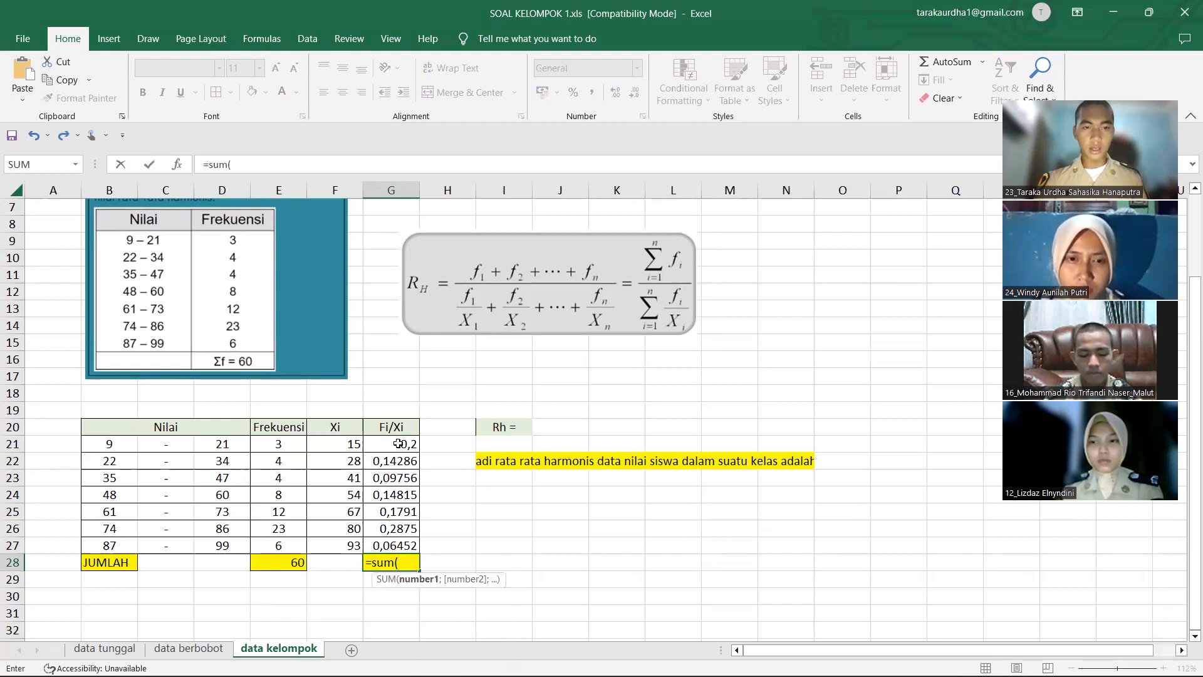
drag(399, 444, 399, 548)
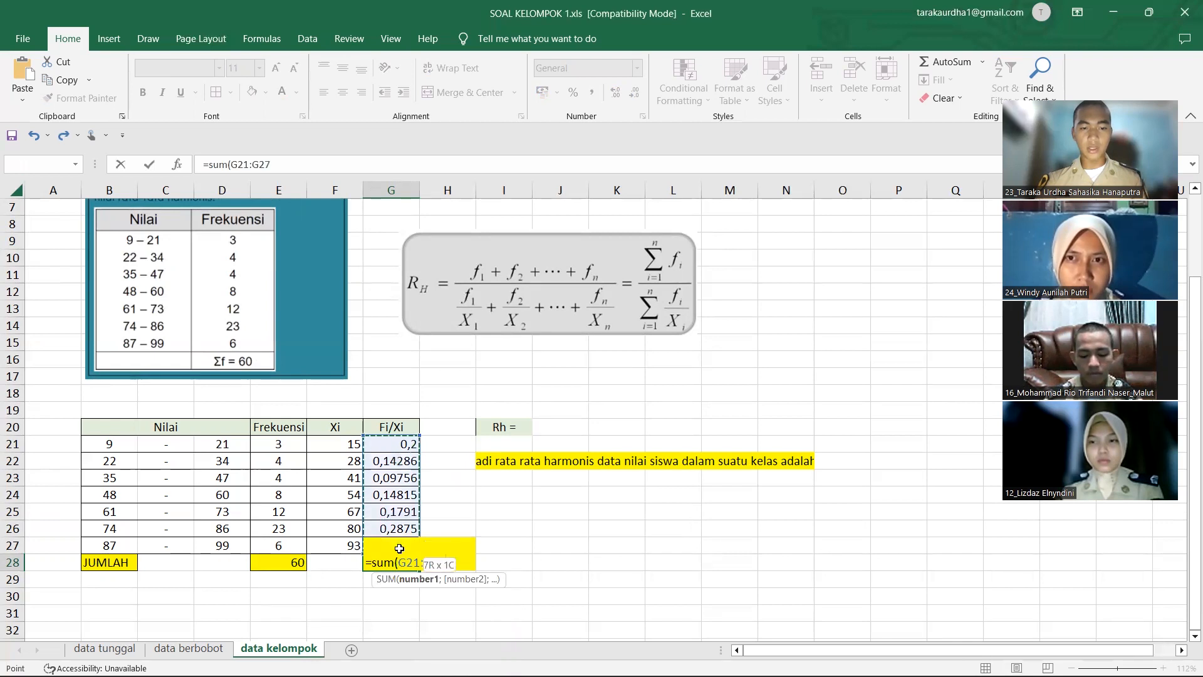
key(Return)
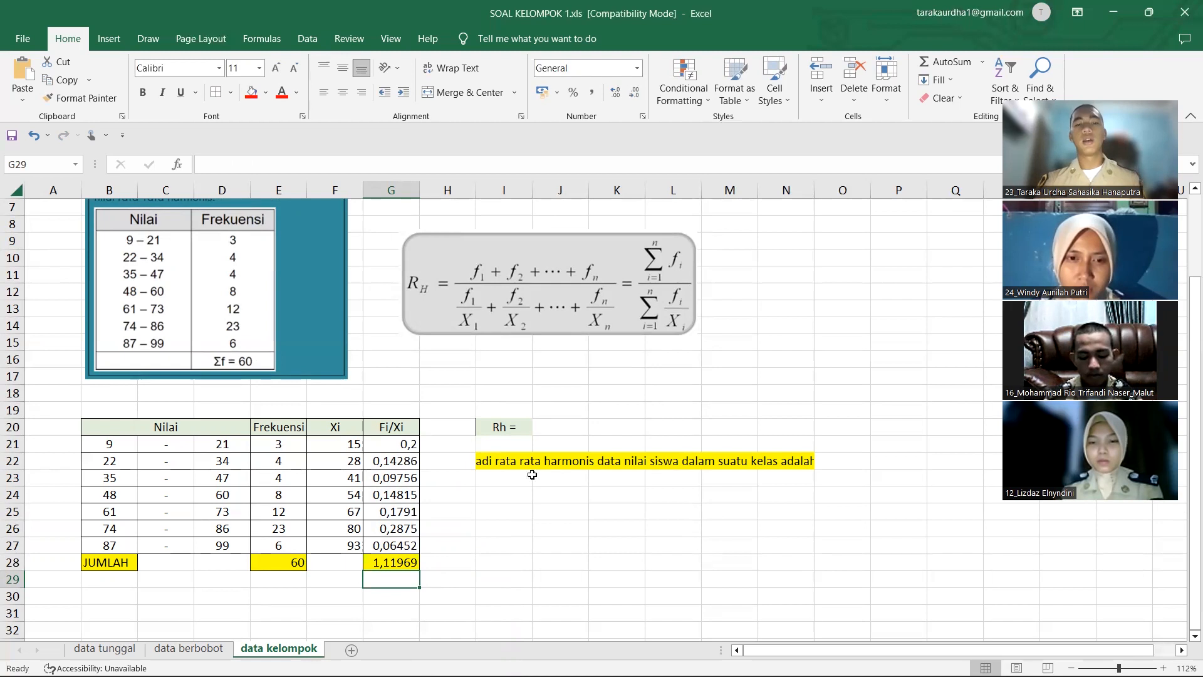
Calculate the harmonic mean Rh in J20 by dividing the Frekuensi total by the Fi/Xi total with =E28/G28.
click(568, 431)
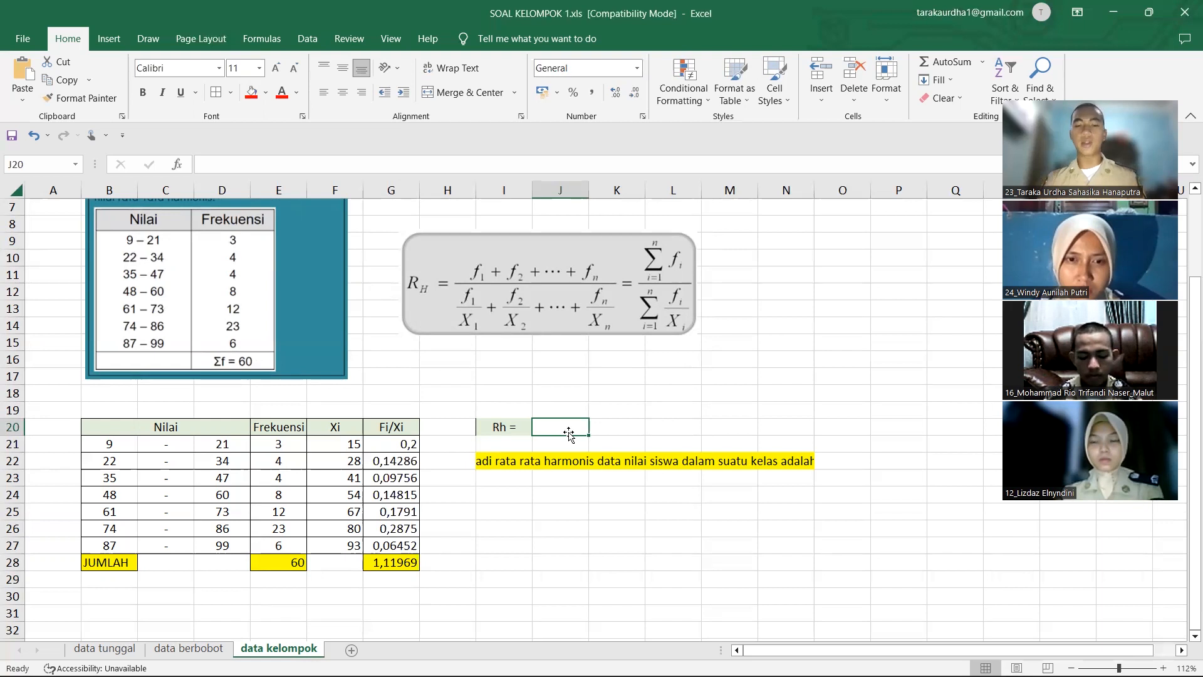
text(=)
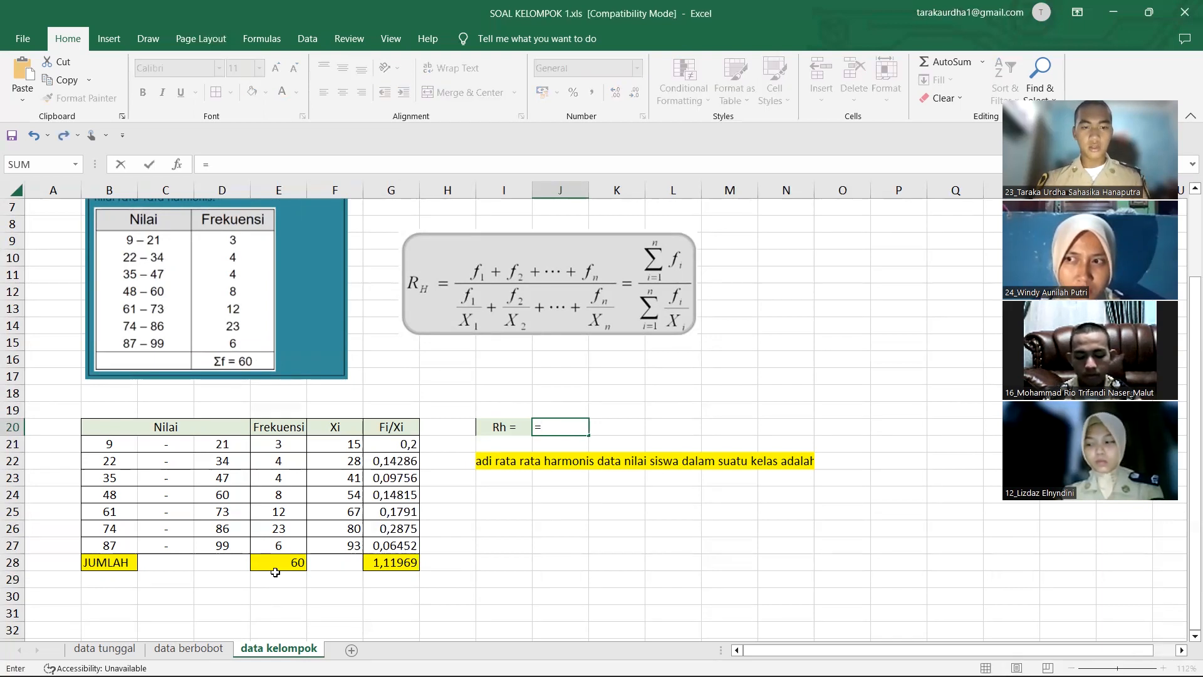
click(284, 564)
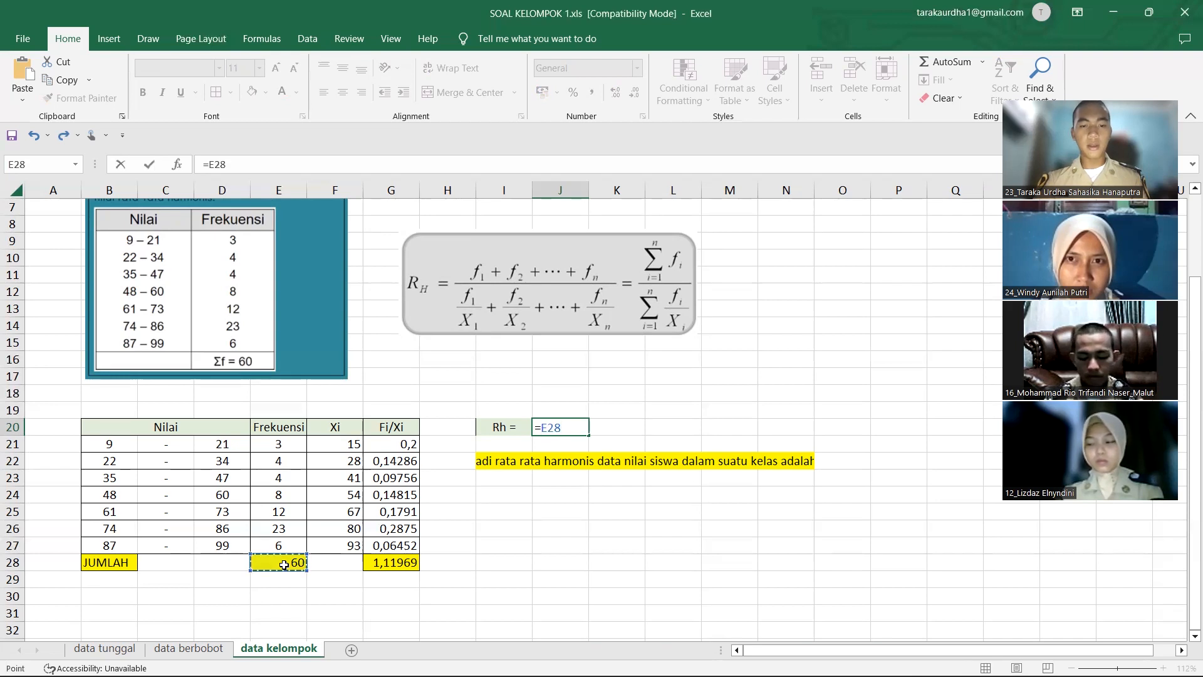
text(/)
click(396, 562)
key(Return)
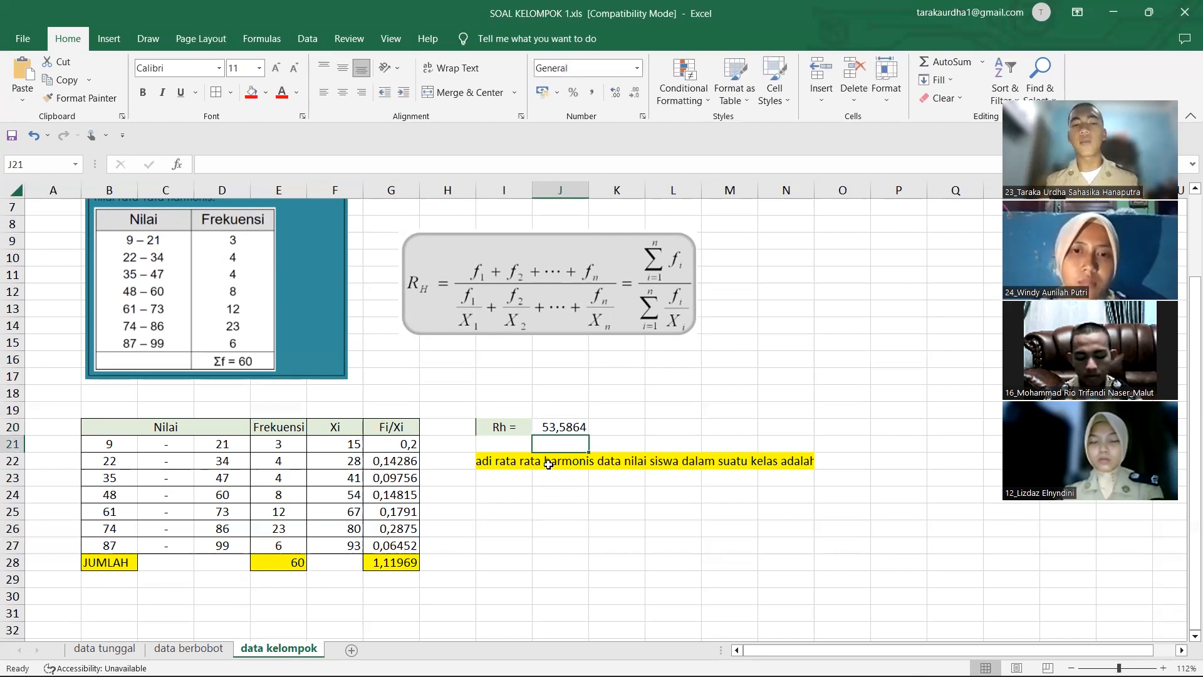
click(556, 508)
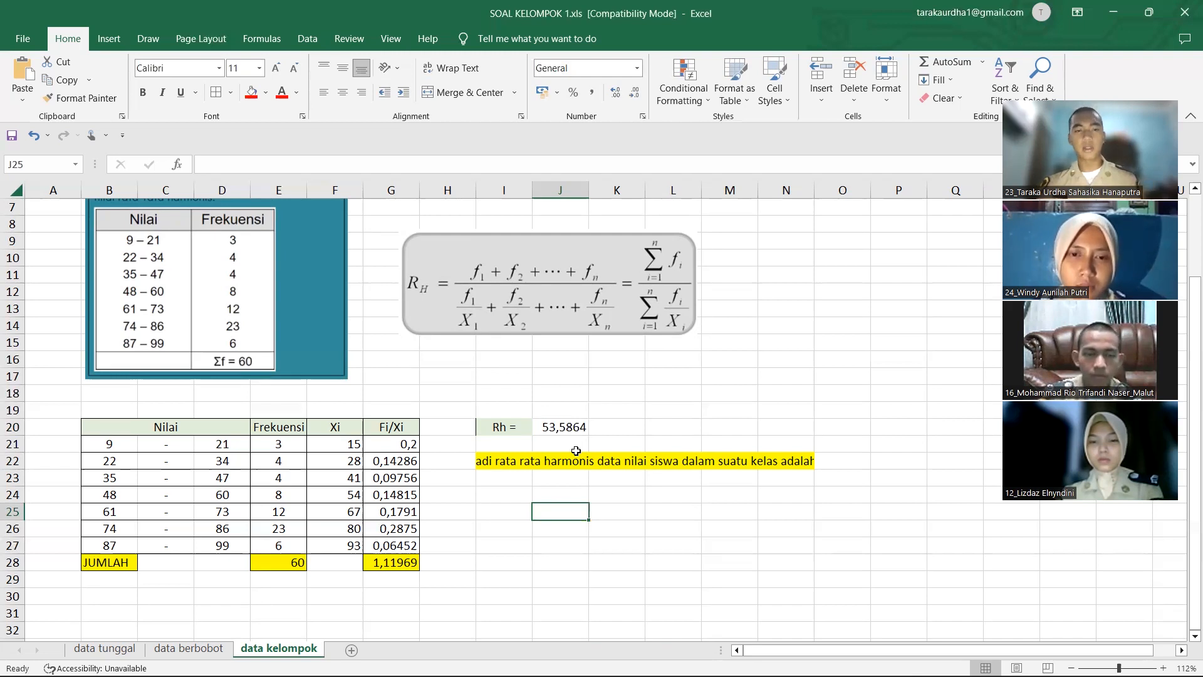
scroll(576, 450, up, 1)
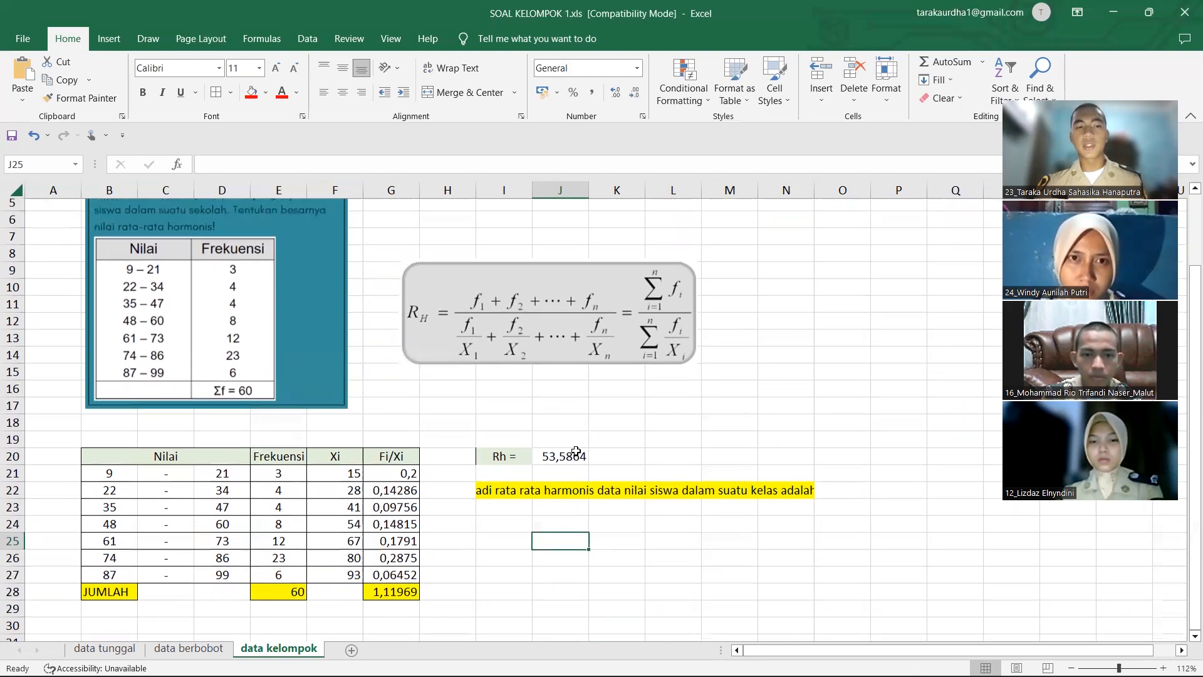
ctrl+scroll(576, 451, down, 2)
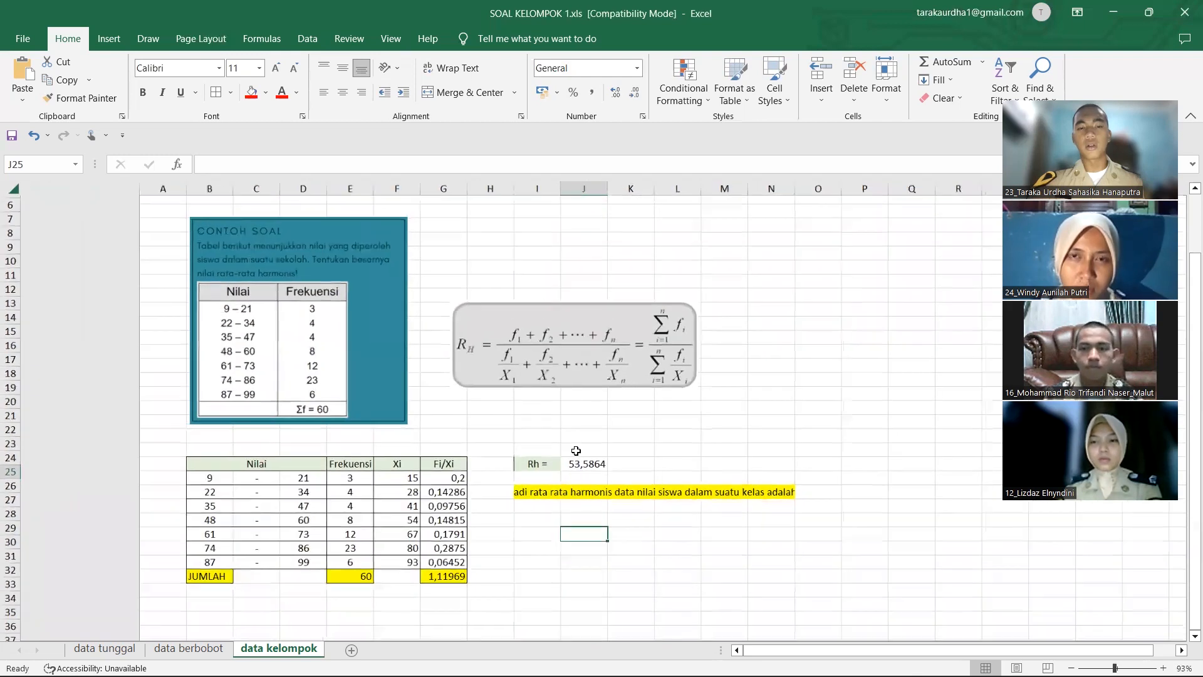